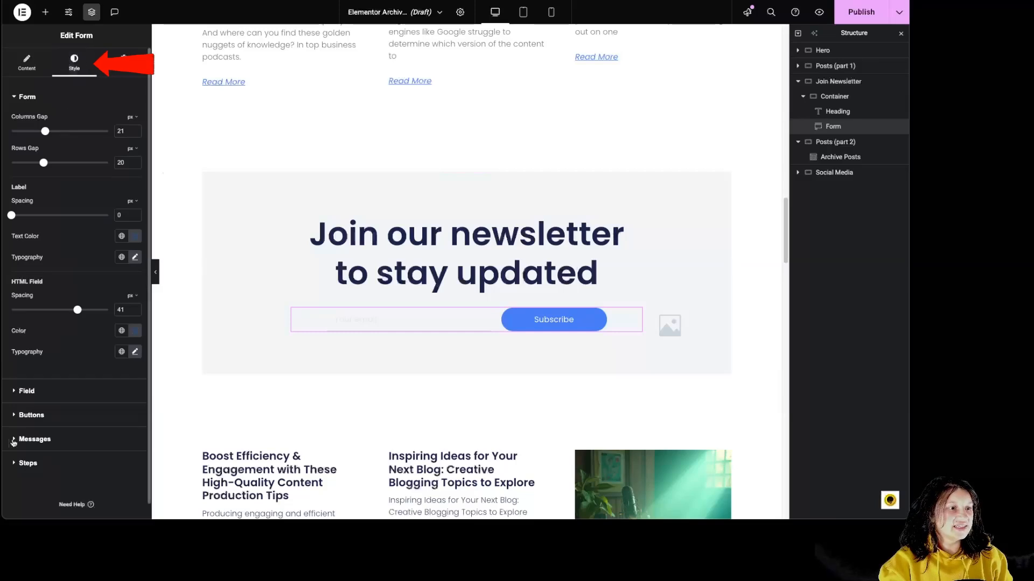
Step: Review the newsletter form's advanced settings and the email field's content settings, including the available field types
left_click(124, 62)
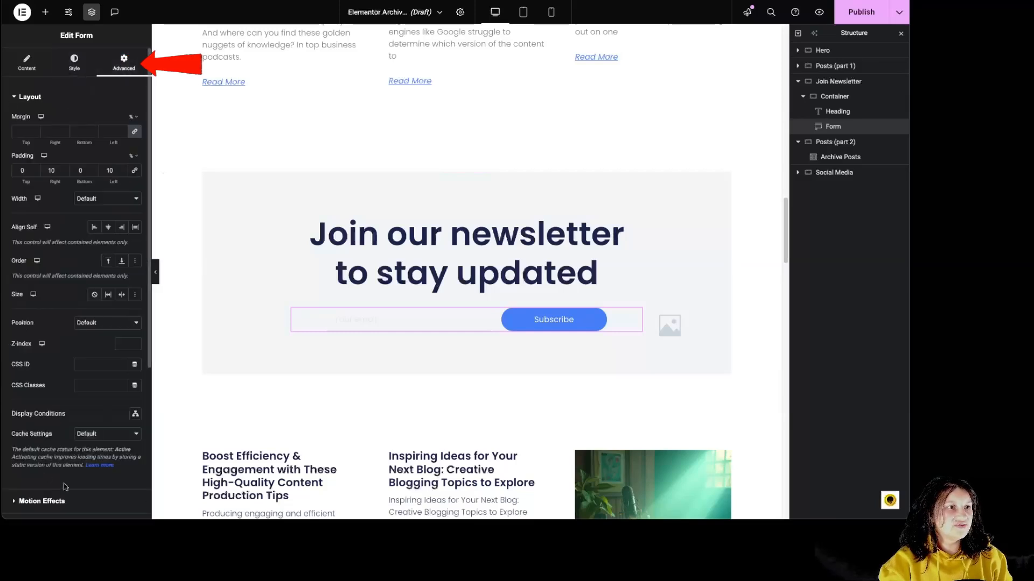
left_click(32, 68)
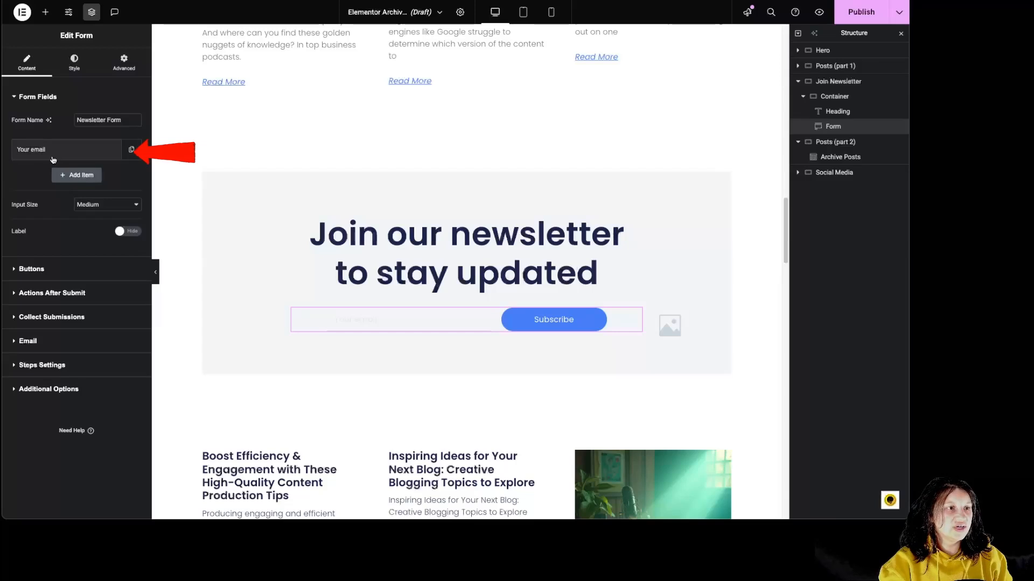
left_click(34, 155)
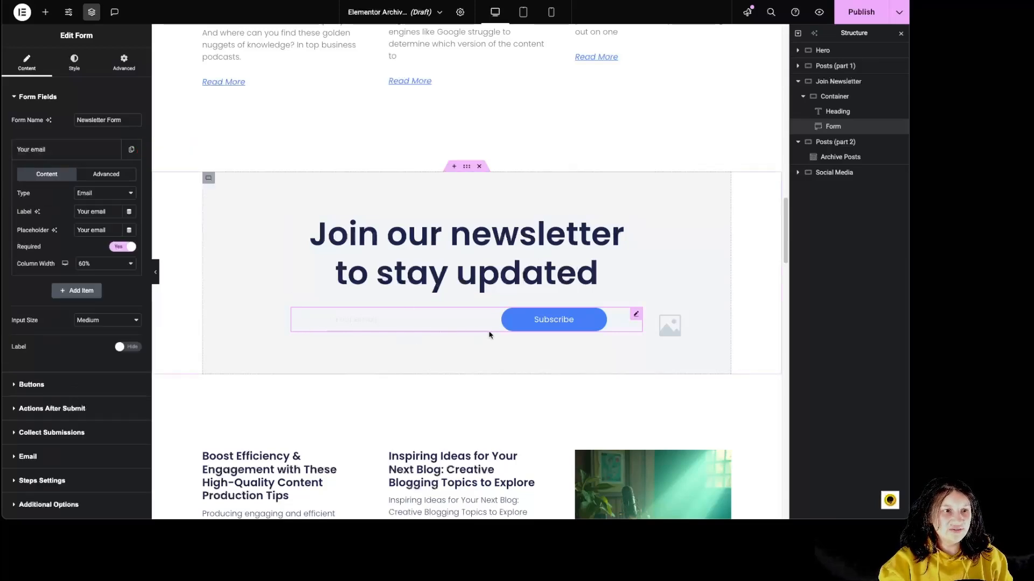
left_click(103, 193)
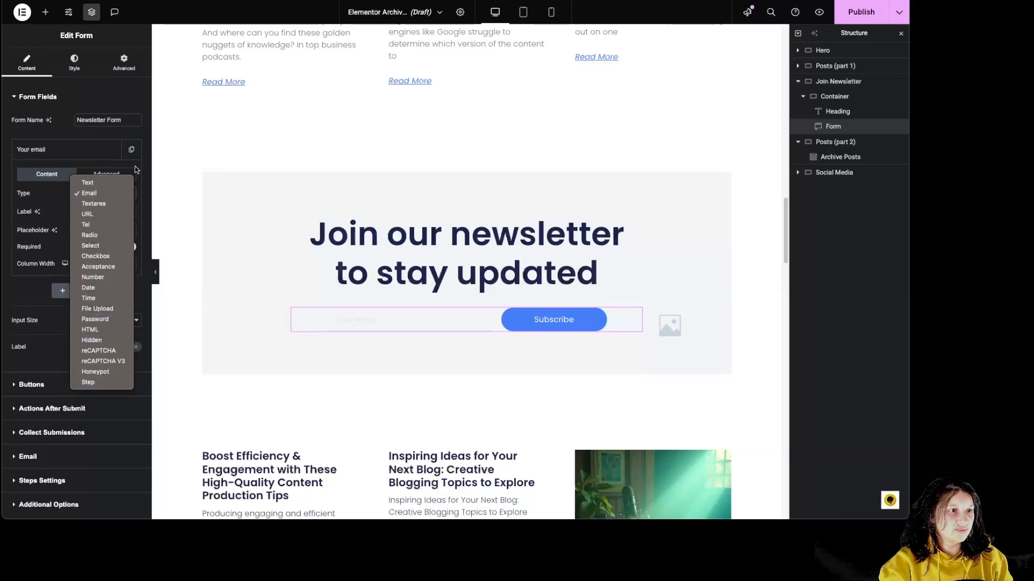
left_click(46, 201)
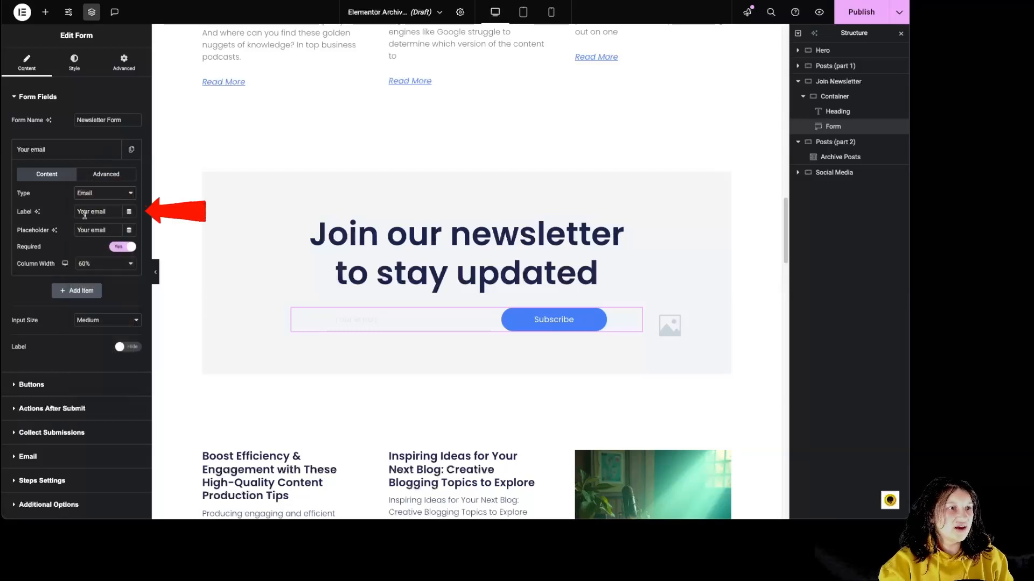
Step: Try showing the form's field labels and required mark, and hide the labels again
left_click(123, 348)
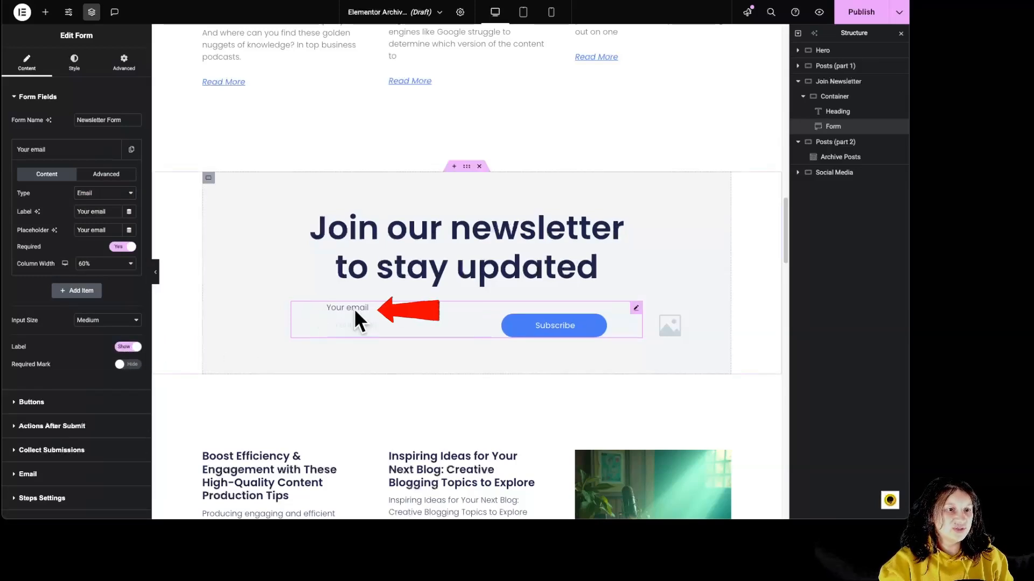
left_click(130, 347)
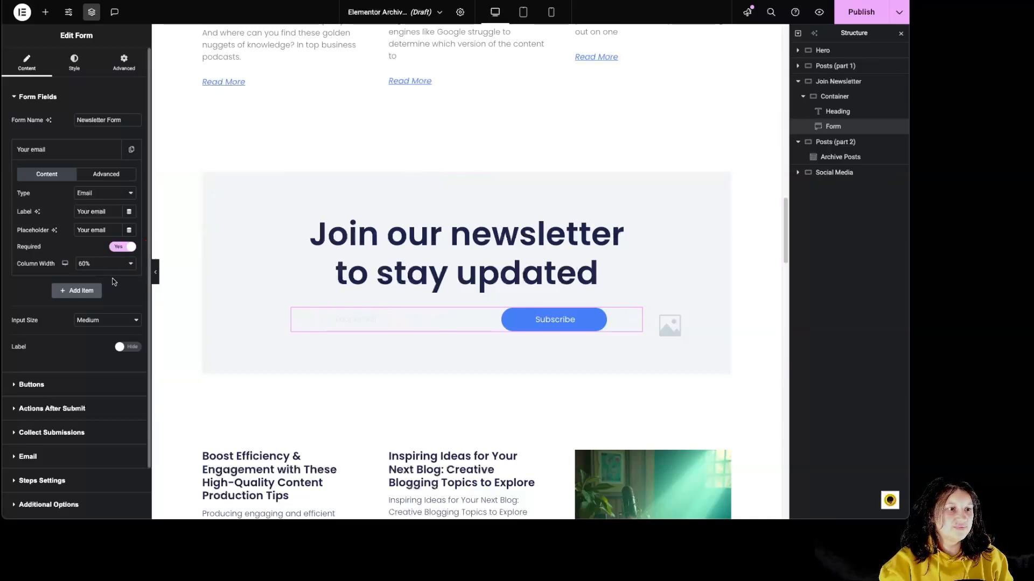
left_click(119, 347)
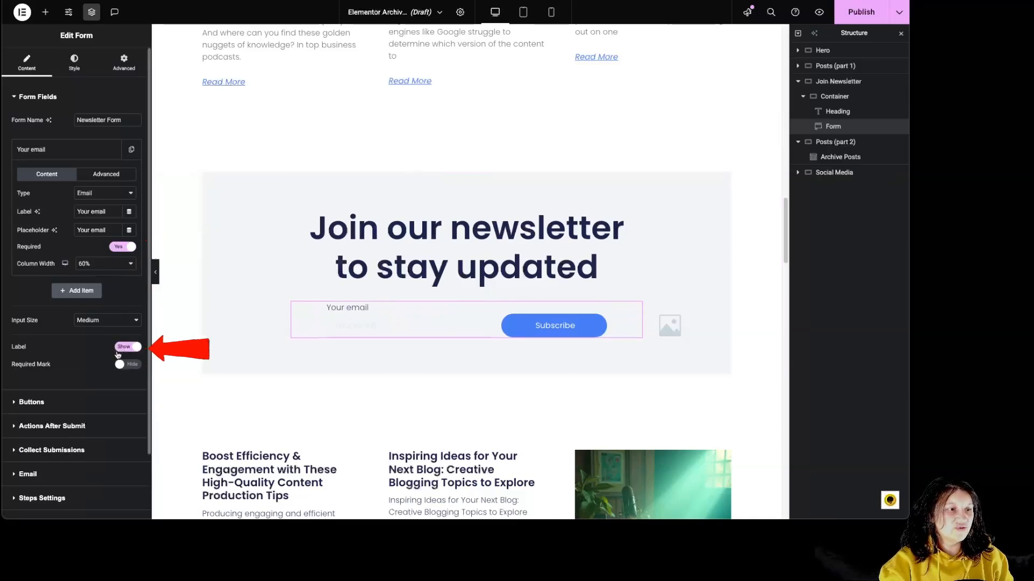
left_click(120, 365)
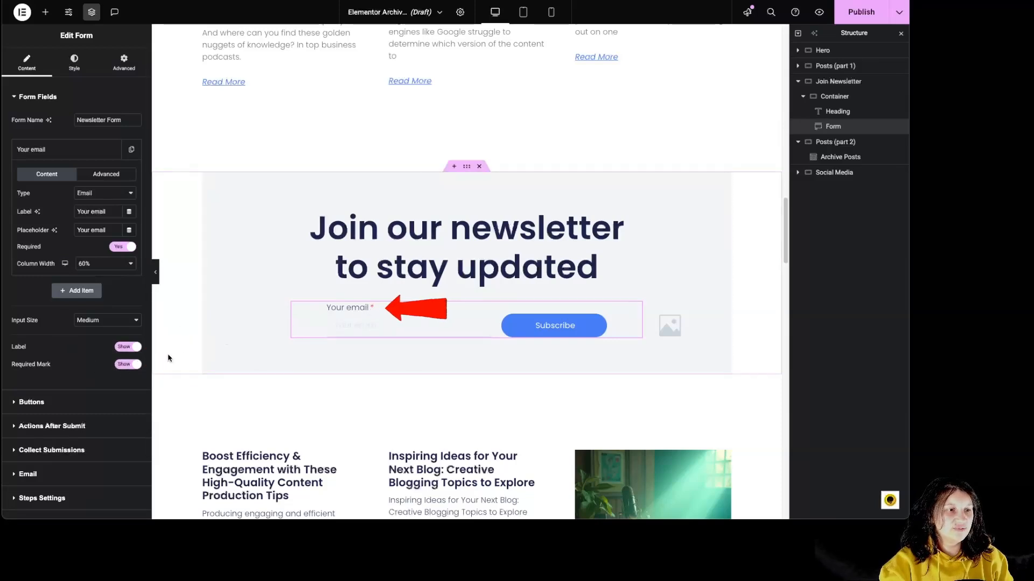
left_click(128, 347)
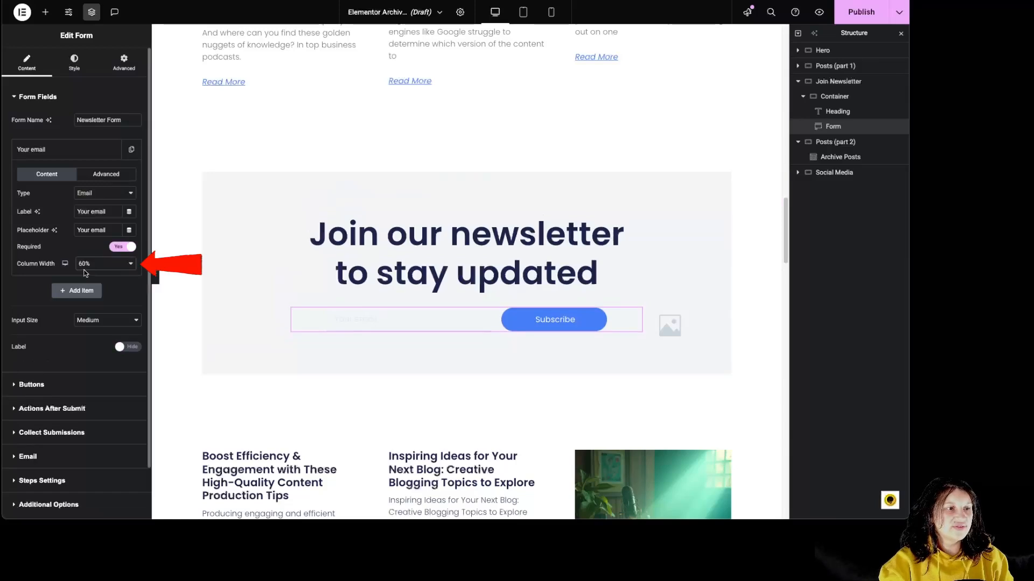
Step: Check the email field's column width options, try the Extra Large input size, and return the input size to Medium
left_click(105, 264)
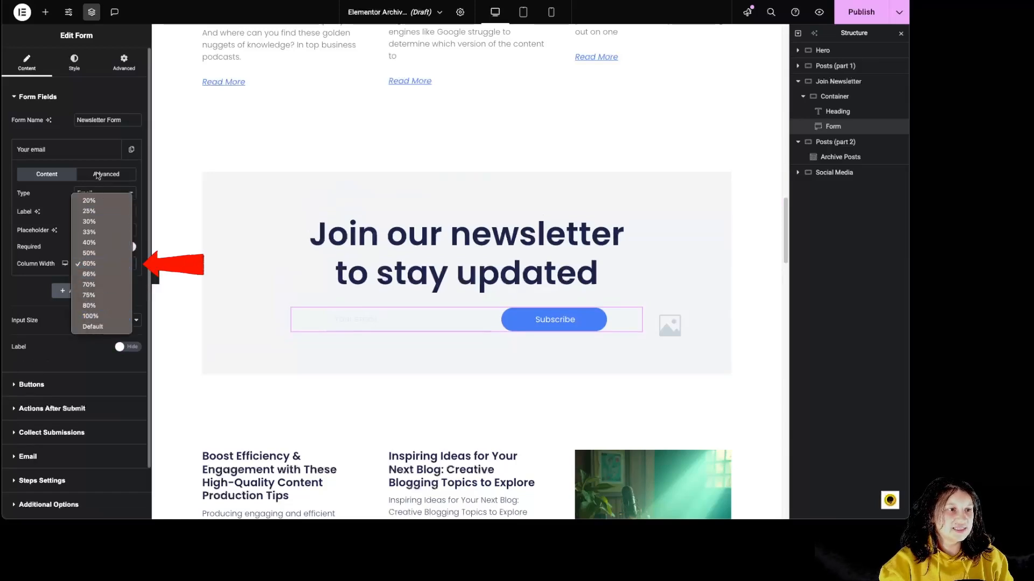
left_click(50, 318)
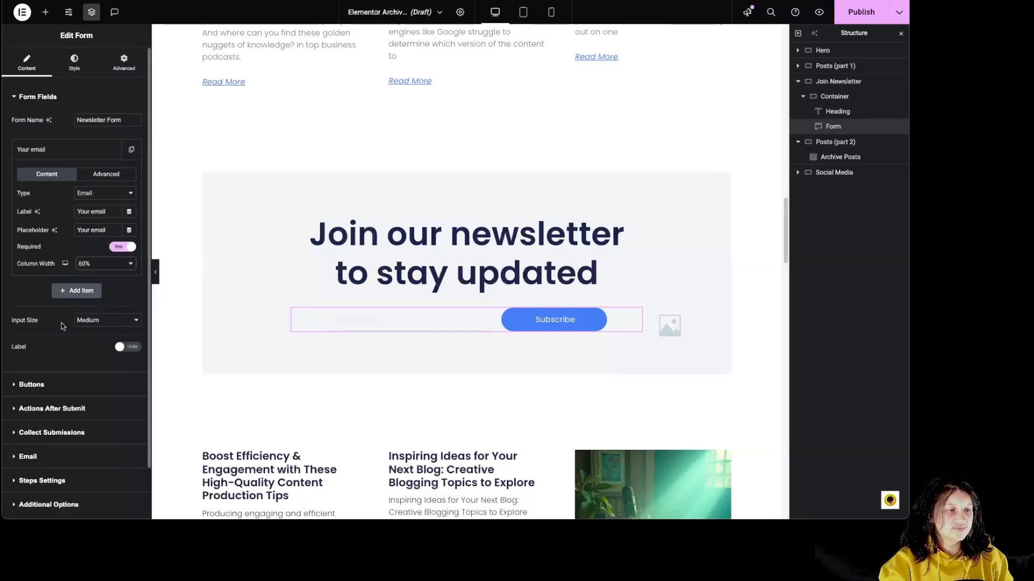
left_click(117, 325)
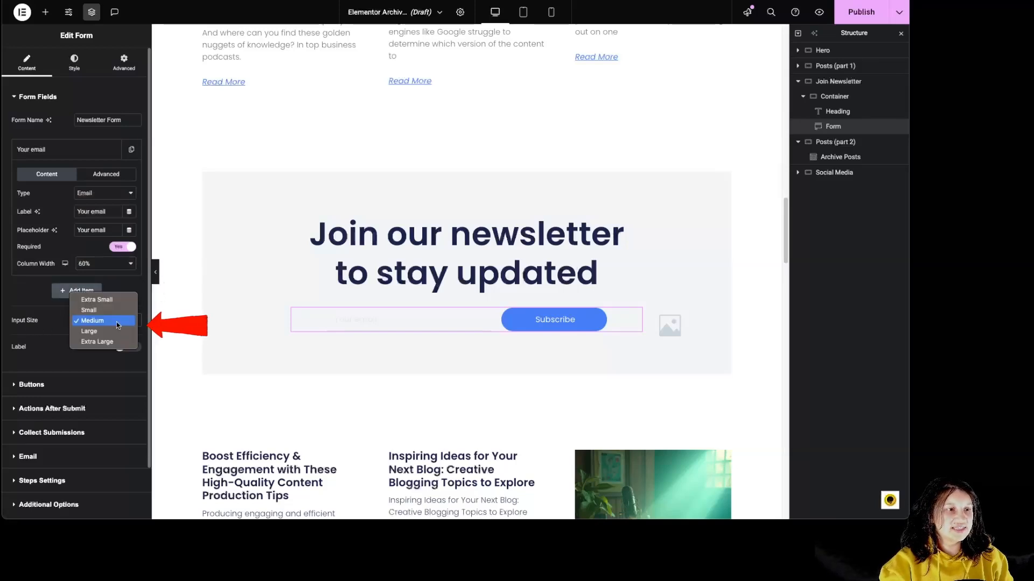
left_click(115, 340)
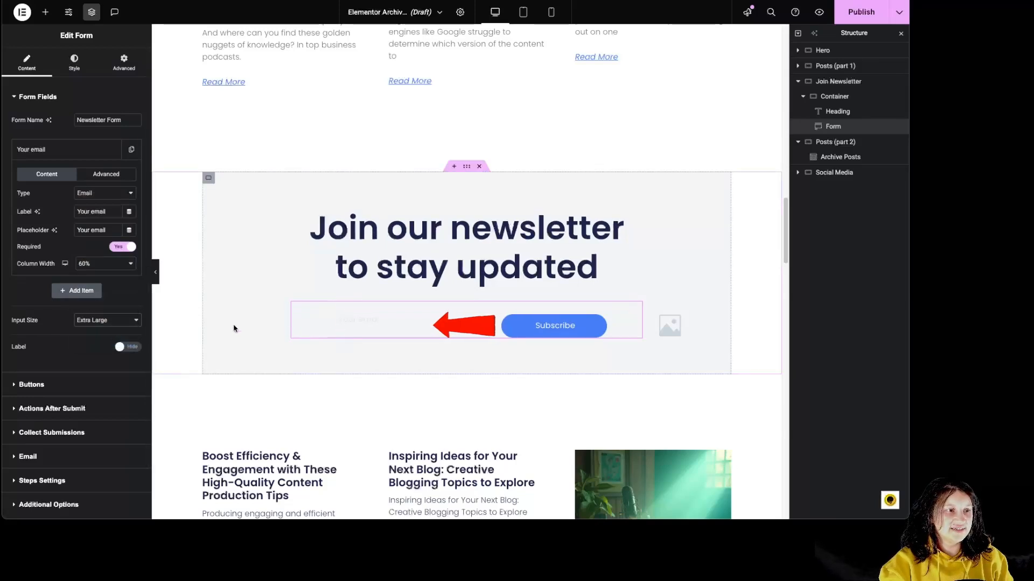
left_click(109, 322)
left_click(105, 300)
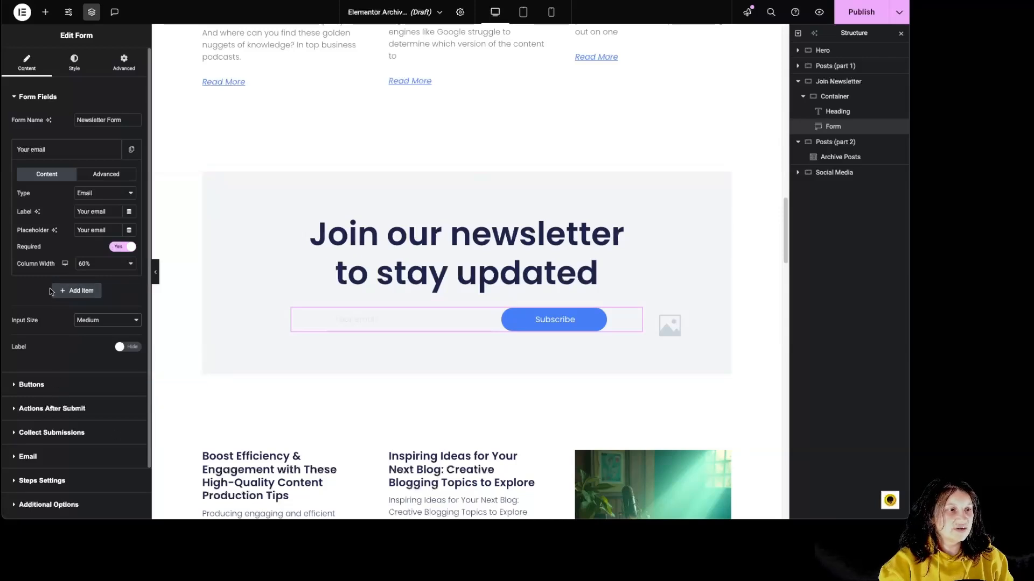
Step: Add a Text field to the form with the label "Name" and the placeholder "Your Name"
left_click(80, 295)
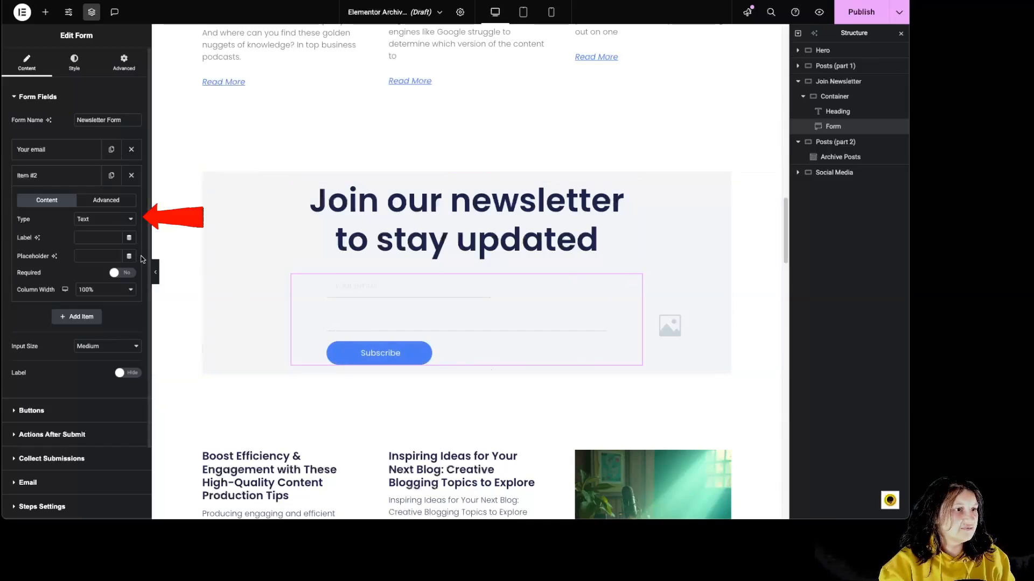
left_click(114, 220)
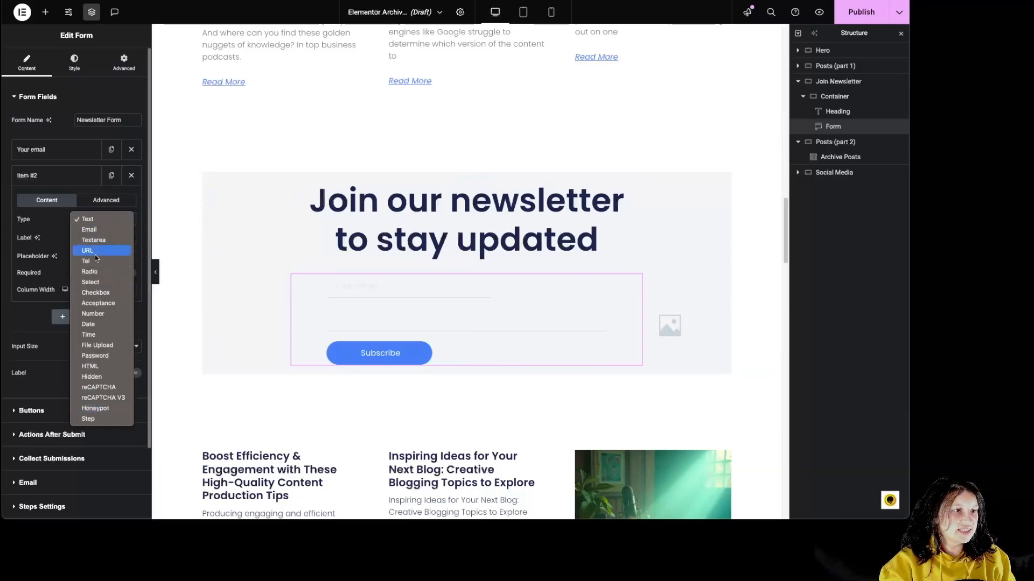
left_click(110, 219)
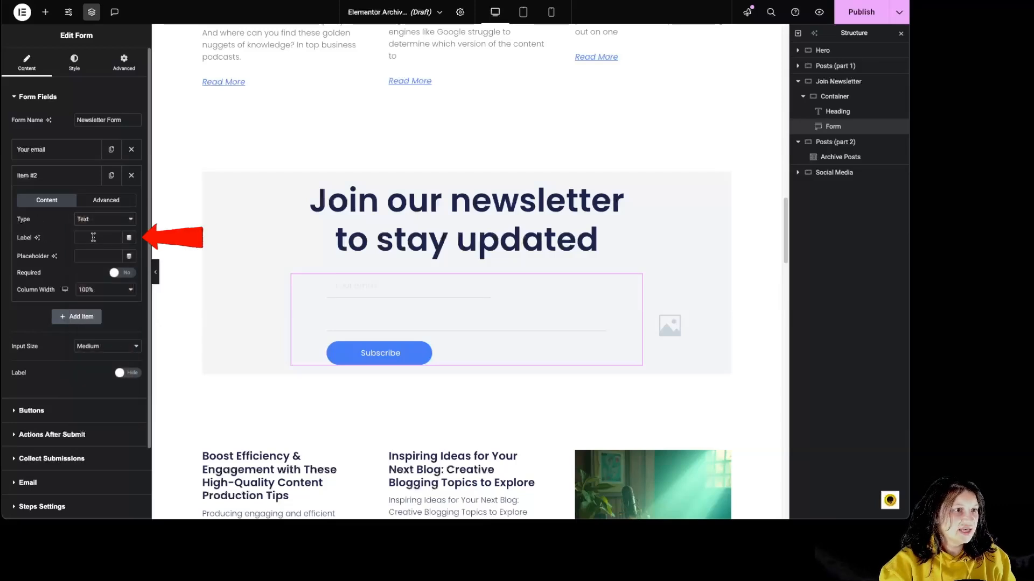
left_click(93, 237)
type("Name")
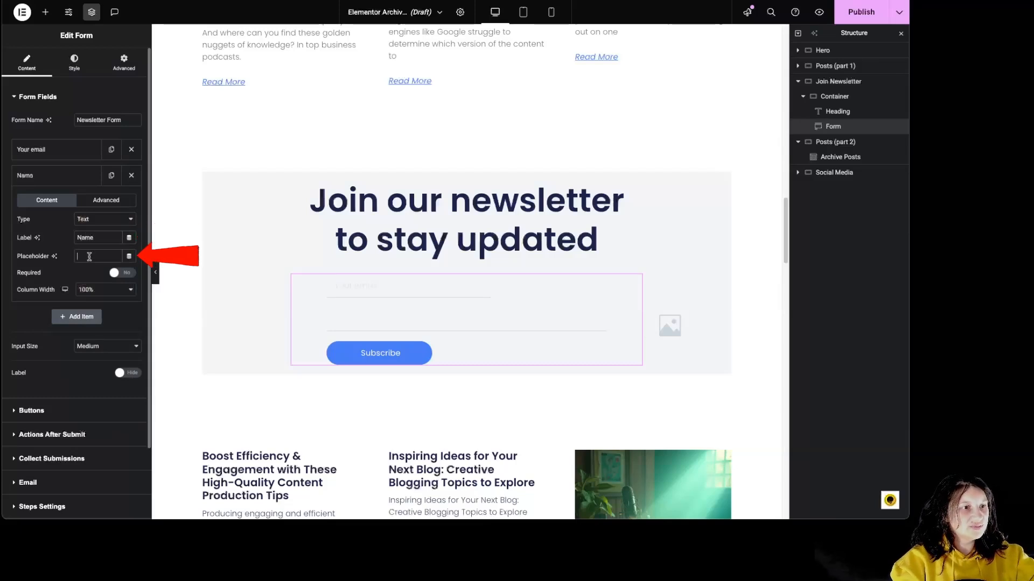
type("R")
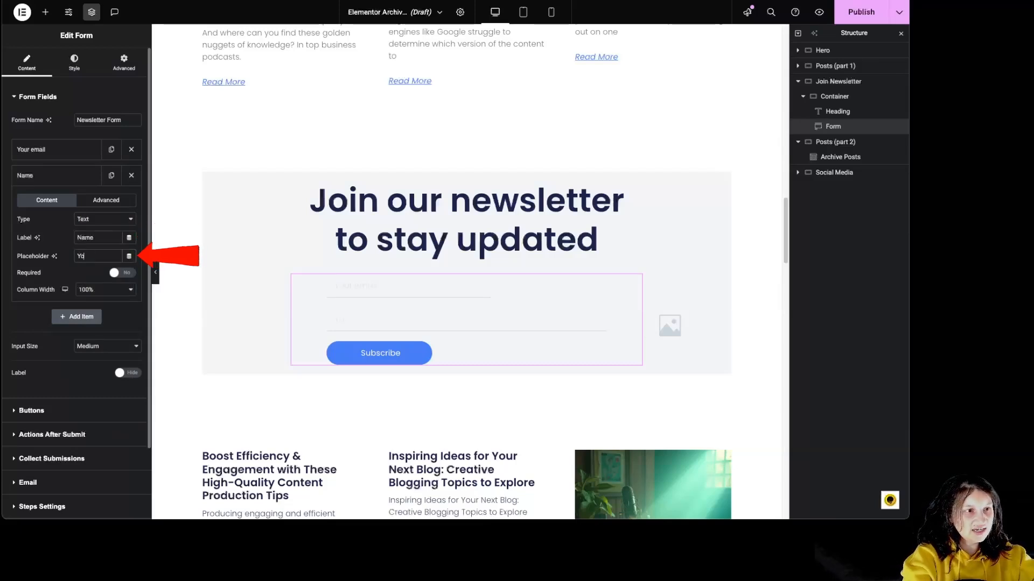
type("our Name")
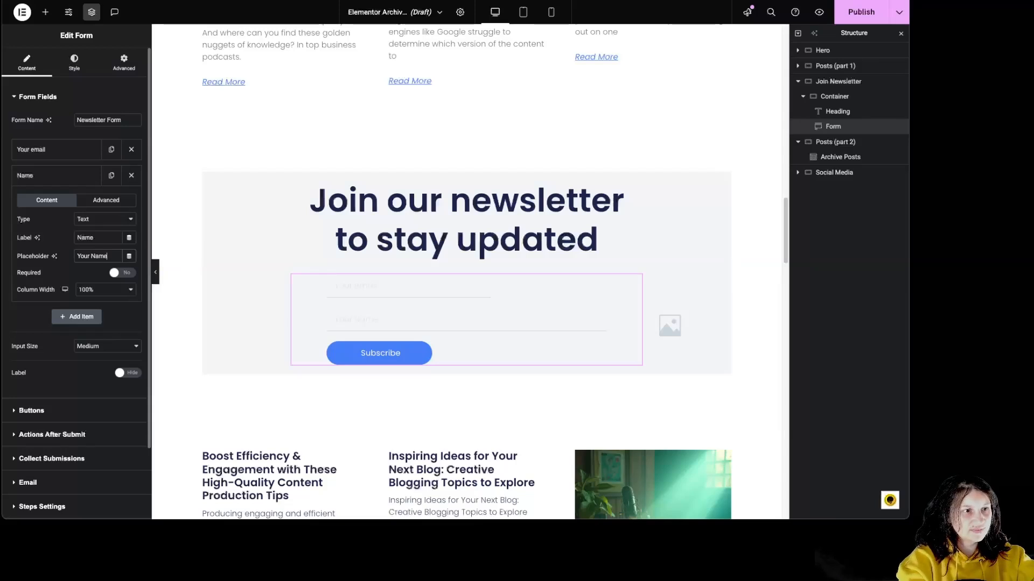
Step: Set the Name field's column width to 50% and move the field above the email field
left_click(108, 291)
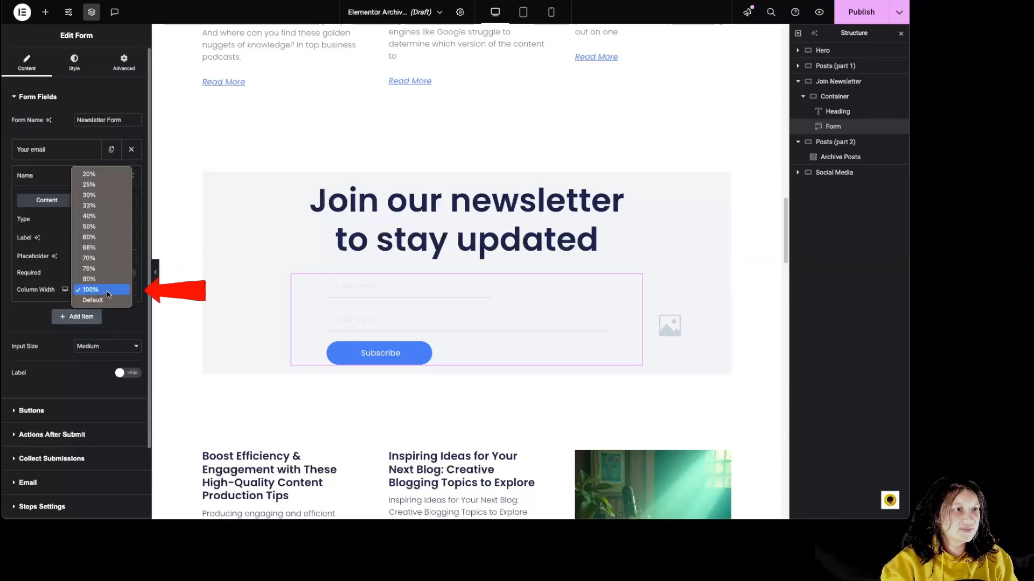
left_click(106, 226)
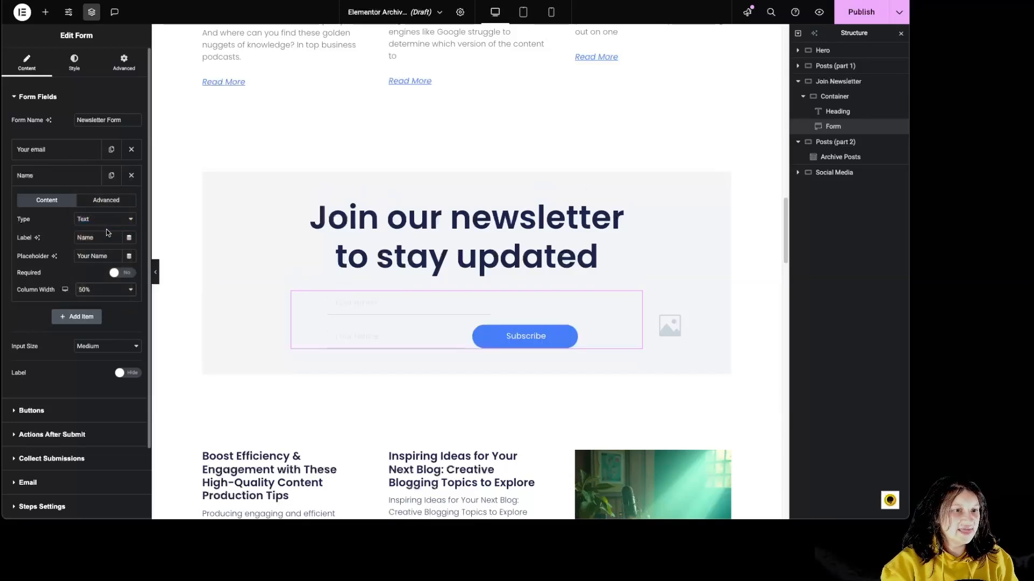
left_click(43, 178)
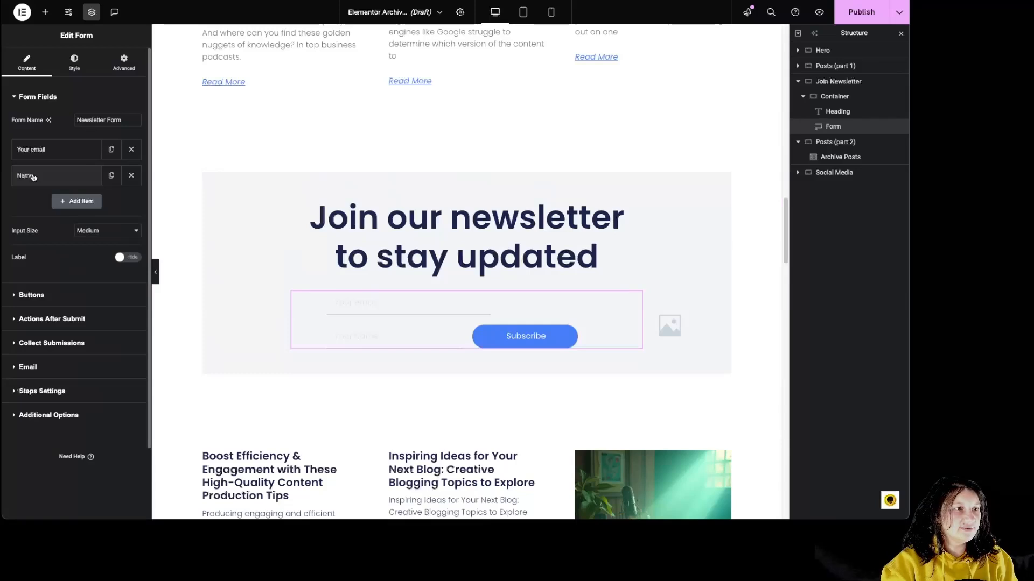
left_click_drag(32, 175, 27, 142)
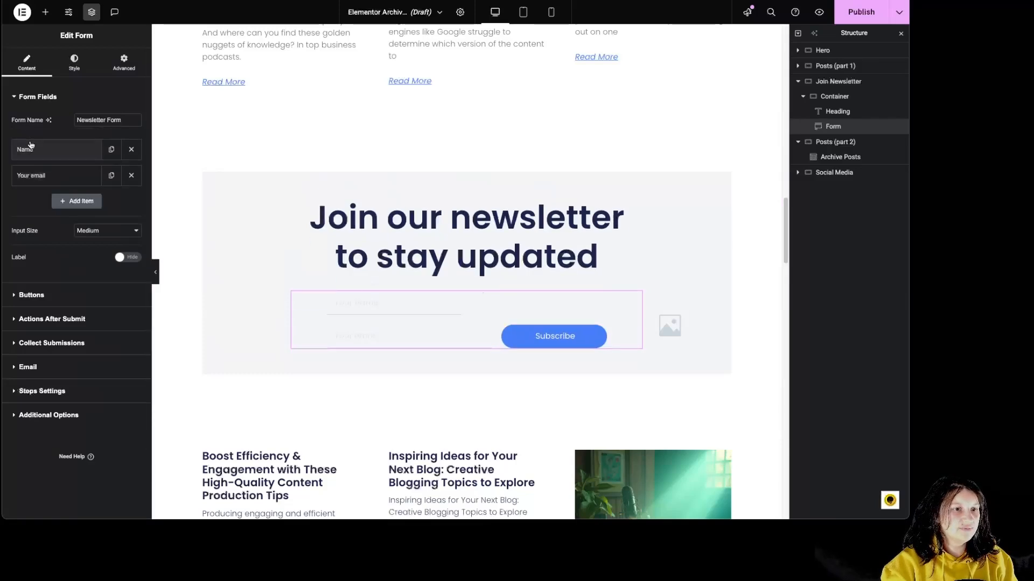
Step: Add a URL field to the form with the label "Website URL" and the placeholder "Your Website URL"
left_click(70, 201)
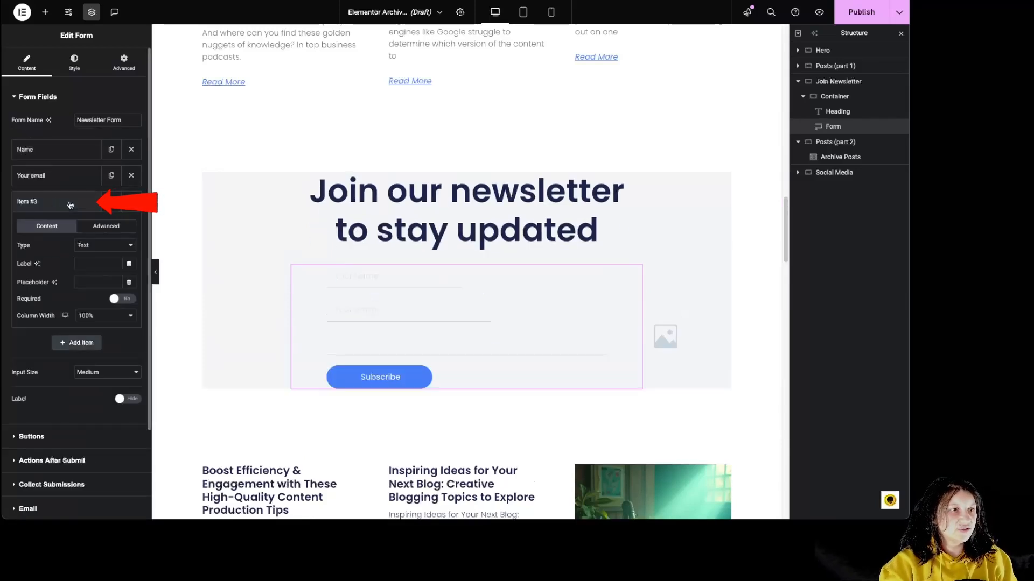
left_click(89, 247)
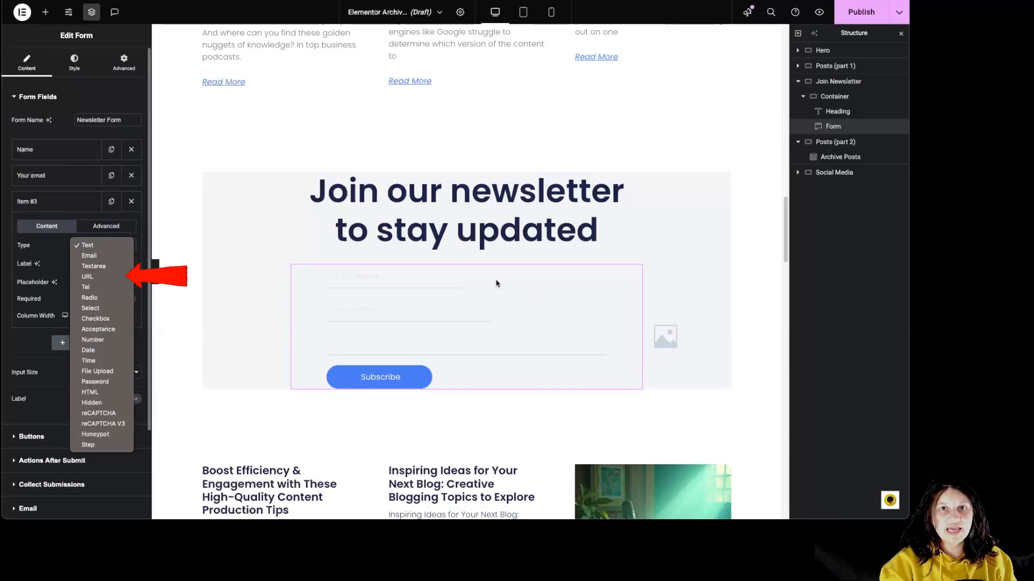
left_click(94, 279)
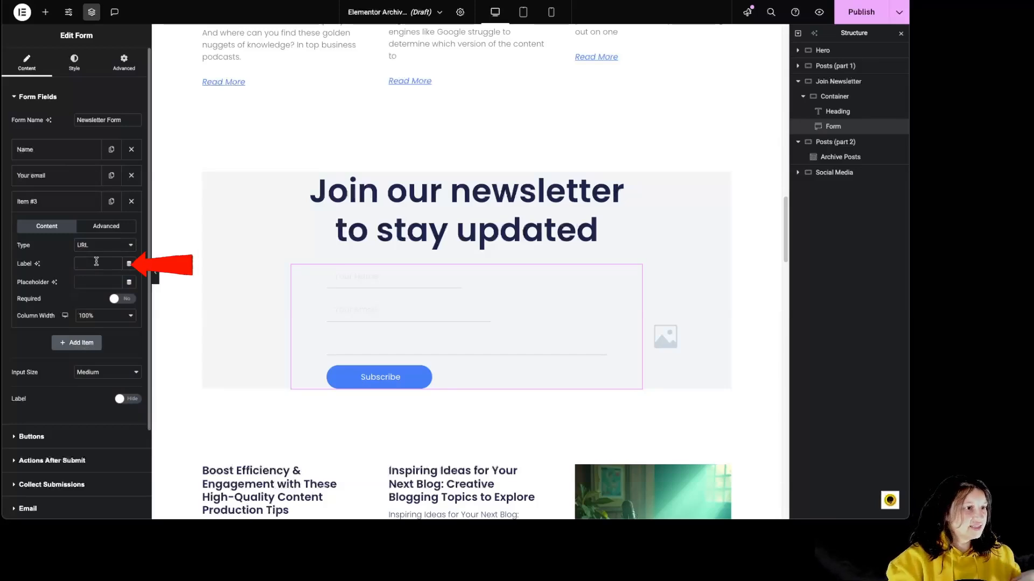
type("Website URL")
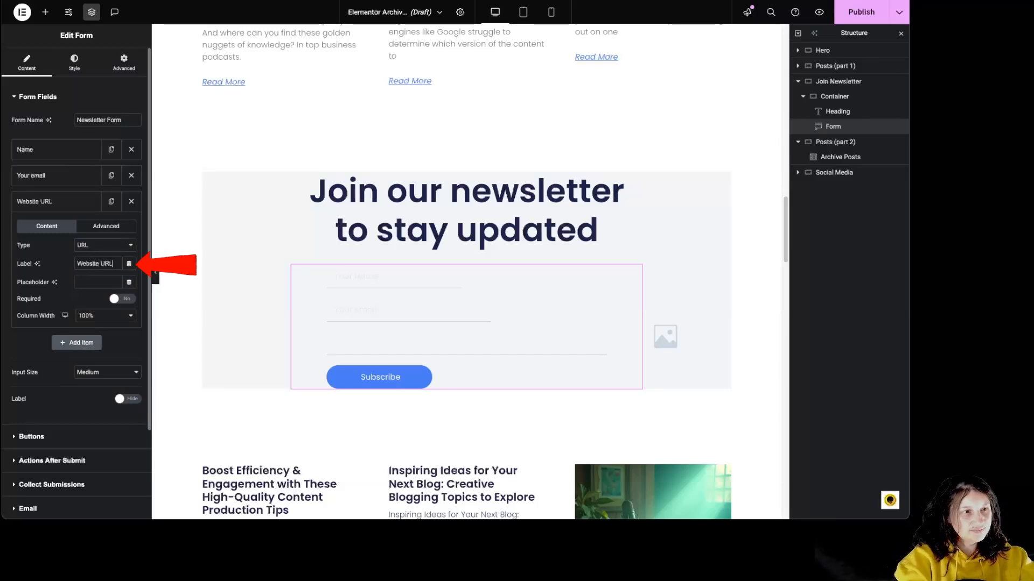
left_click(81, 285)
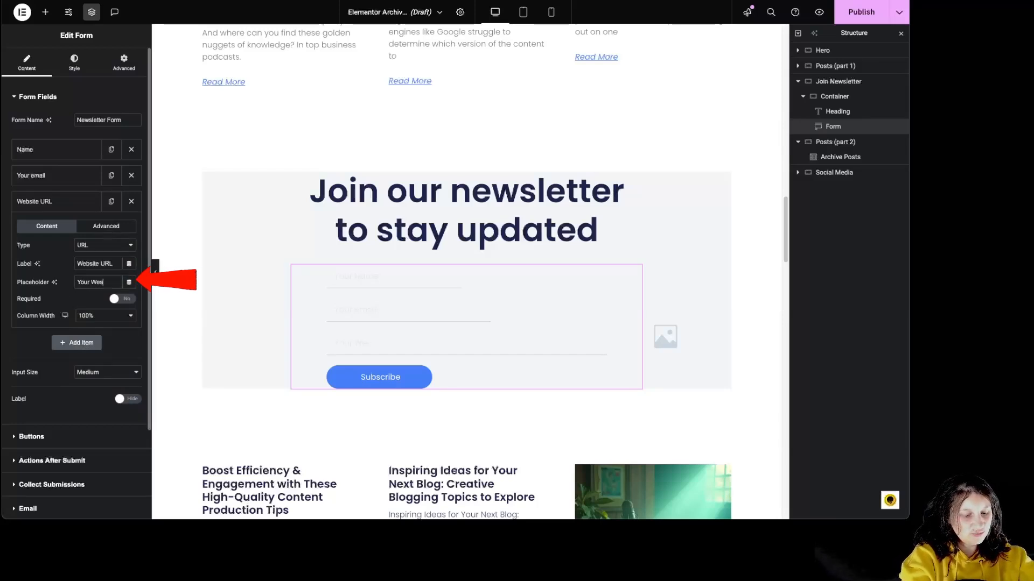
type("Your Website URL")
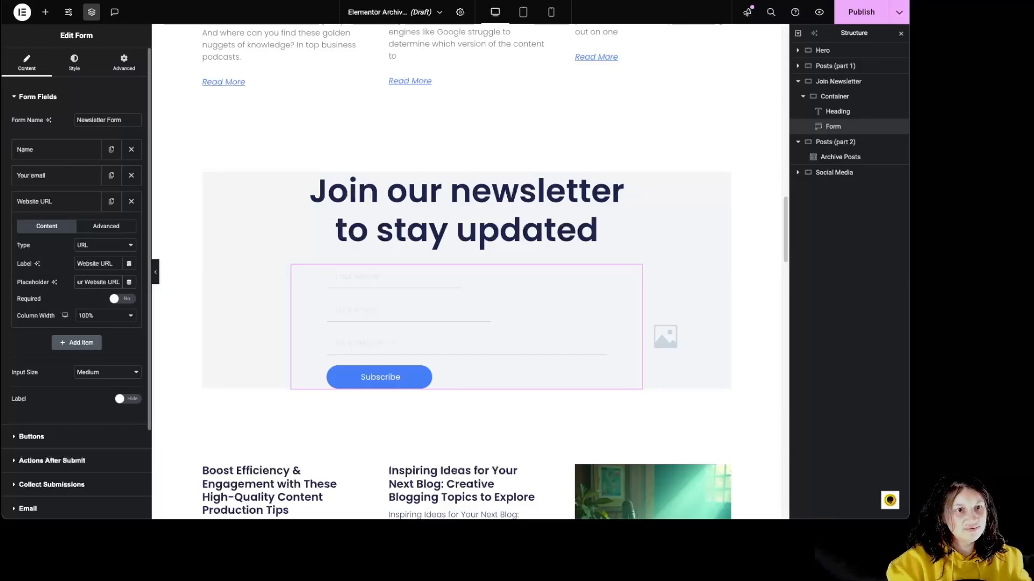
Step: Set the Website URL field's column width to 50% and place the field between the Name and email fields
left_click(91, 315)
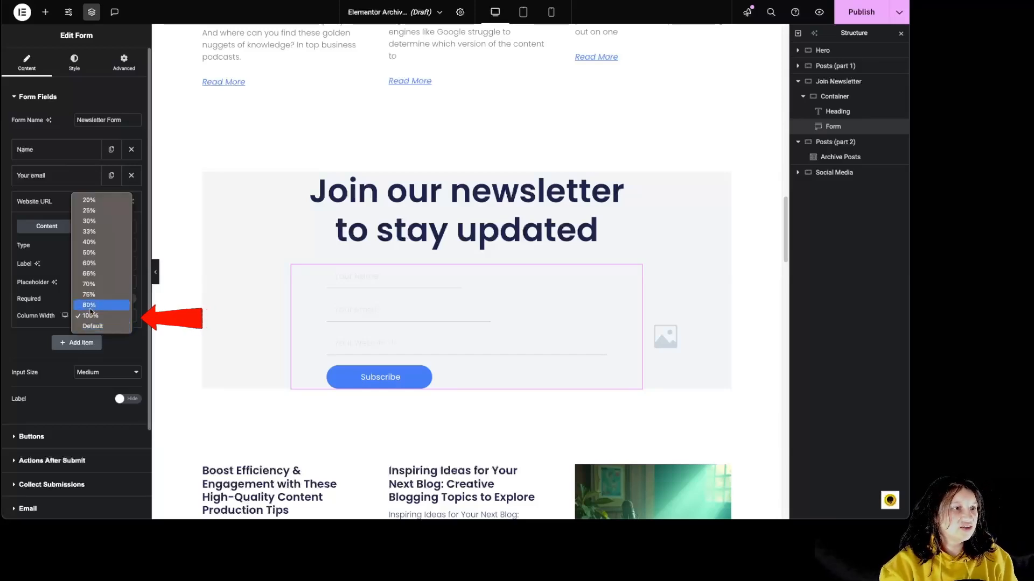
left_click(95, 253)
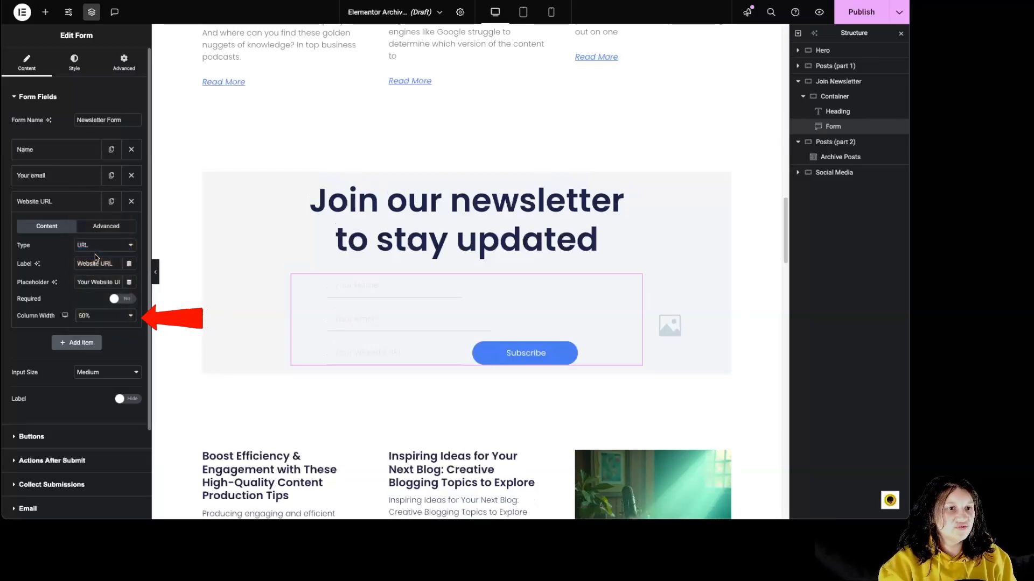
left_click_drag(34, 202, 34, 172)
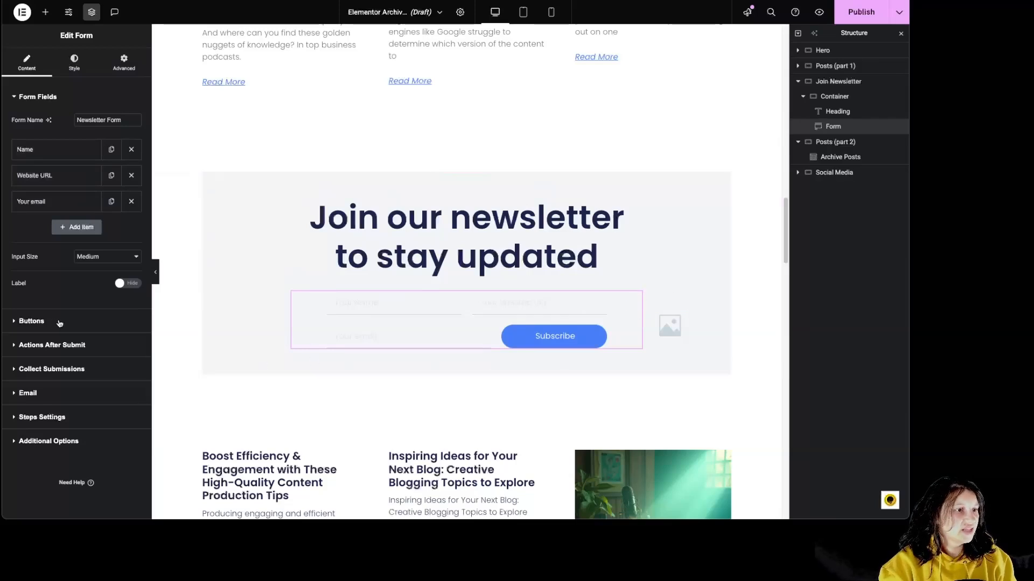
Step: Try the Extra Large size on the form's submit button, restore Medium, and check the column width options
left_click(32, 322)
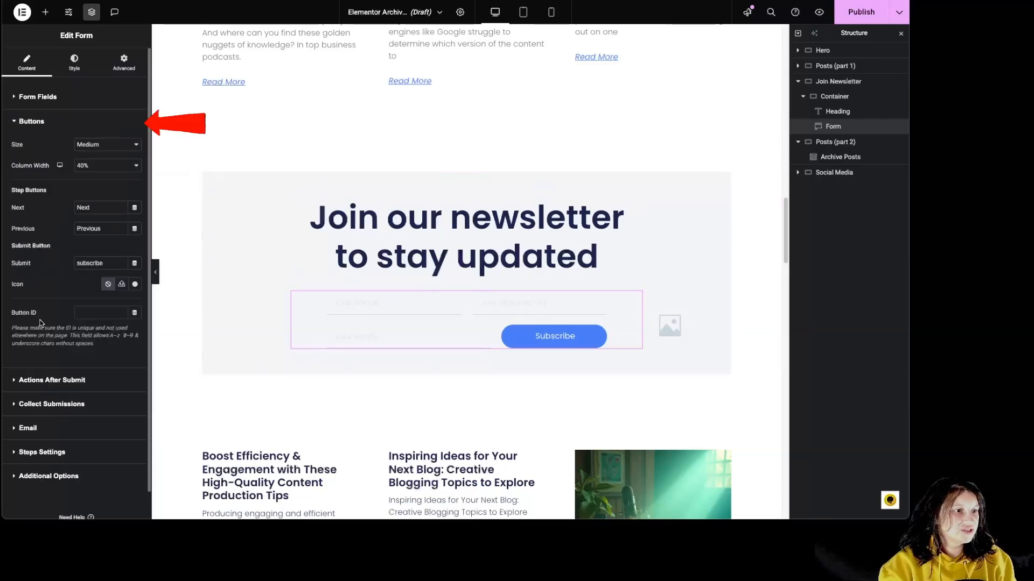
left_click(115, 145)
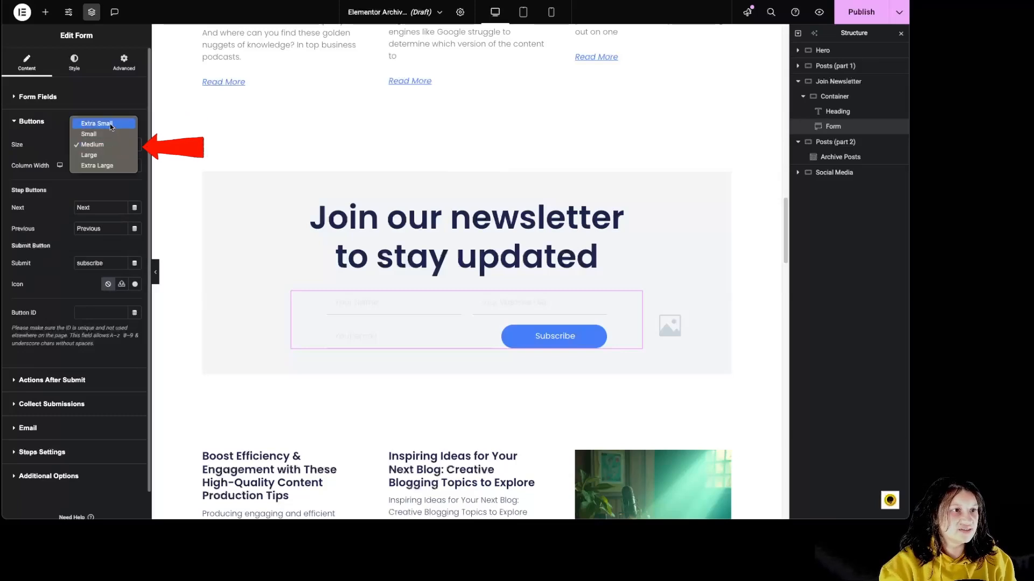
left_click(99, 166)
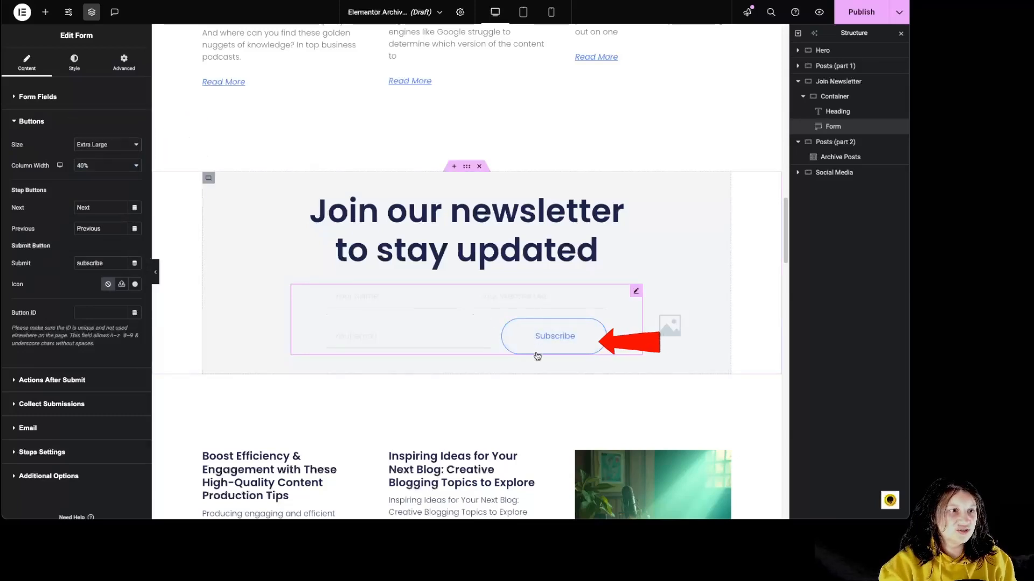
left_click(116, 148)
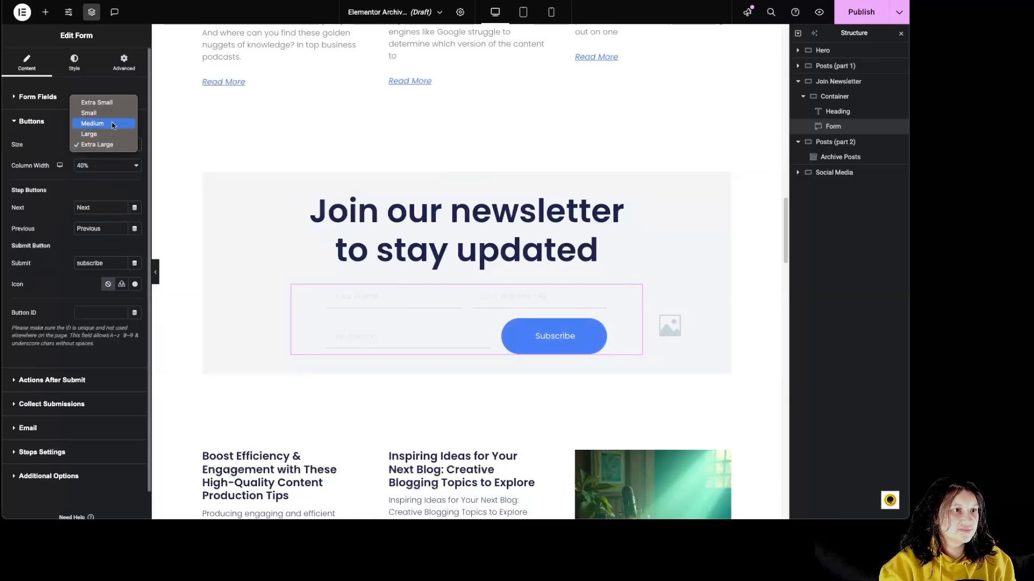
left_click(113, 125)
left_click(97, 167)
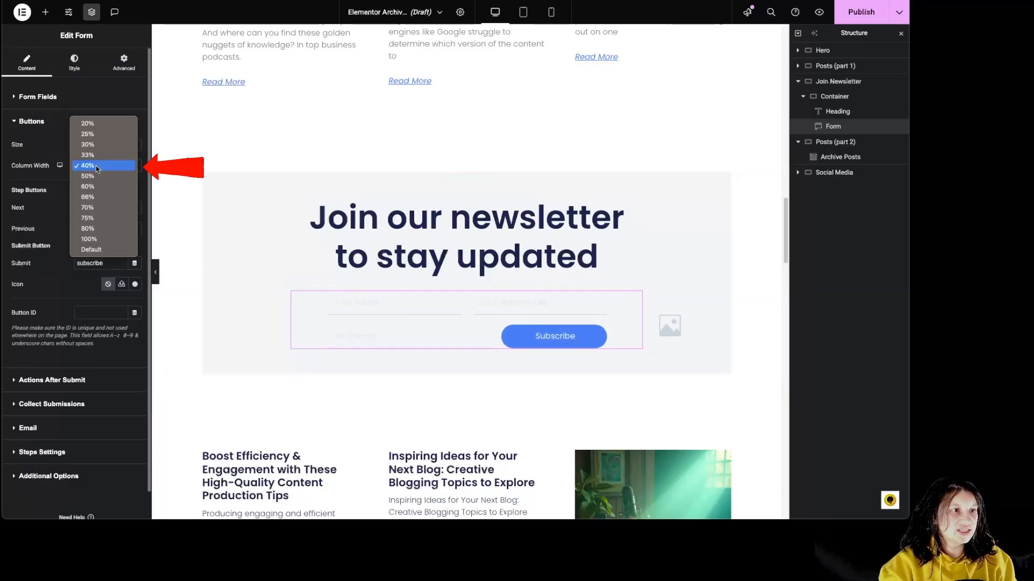
left_click(43, 164)
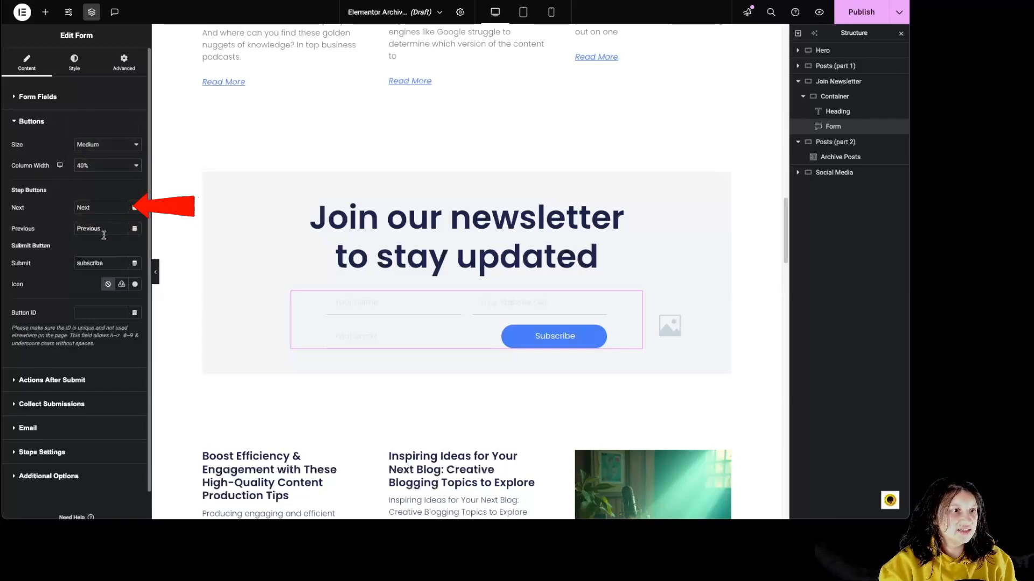
Step: Change the submit button text to "send" and insert the right-pointing hand icon from the icon library
double_click(104, 263)
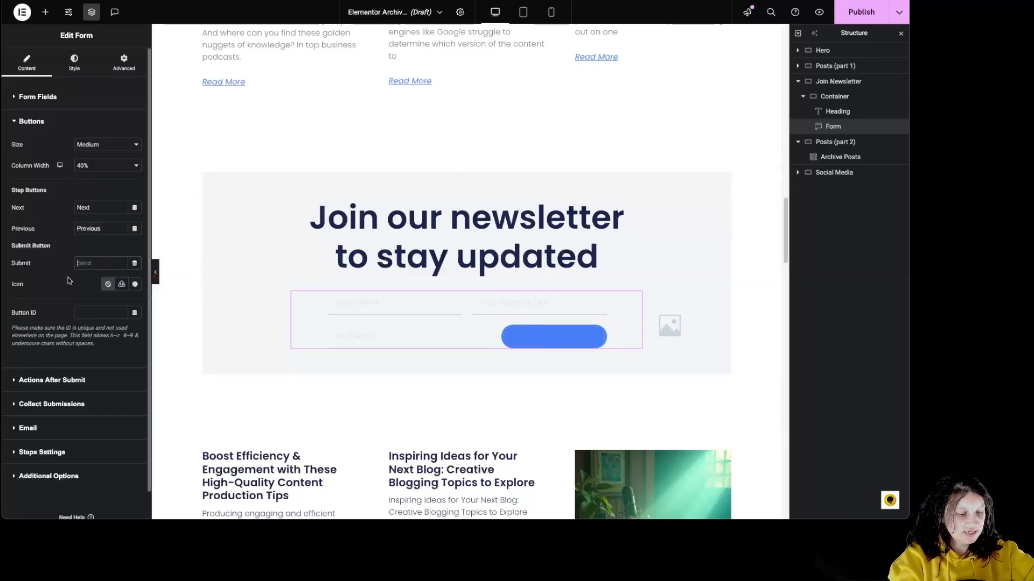
type("send")
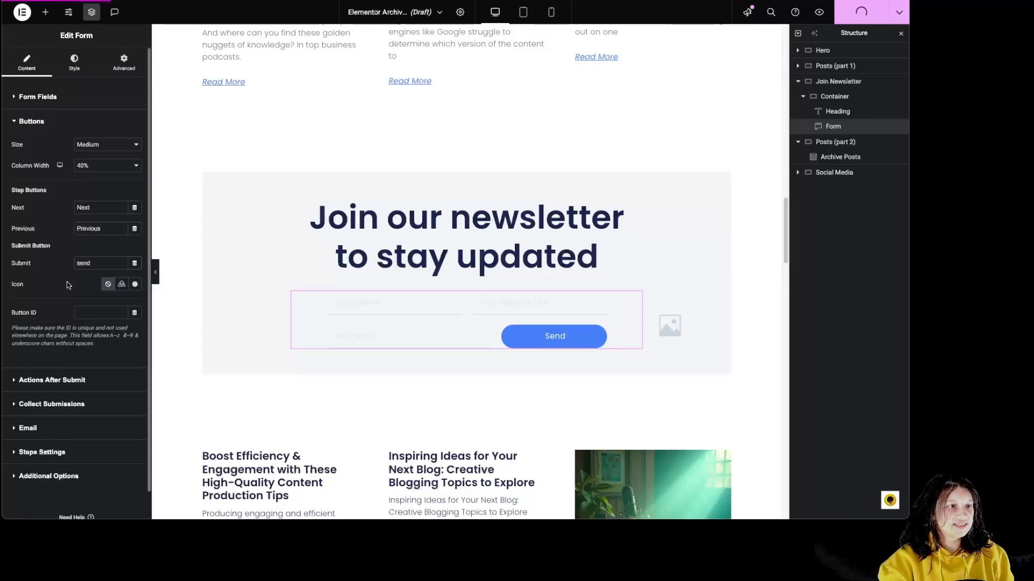
left_click(135, 285)
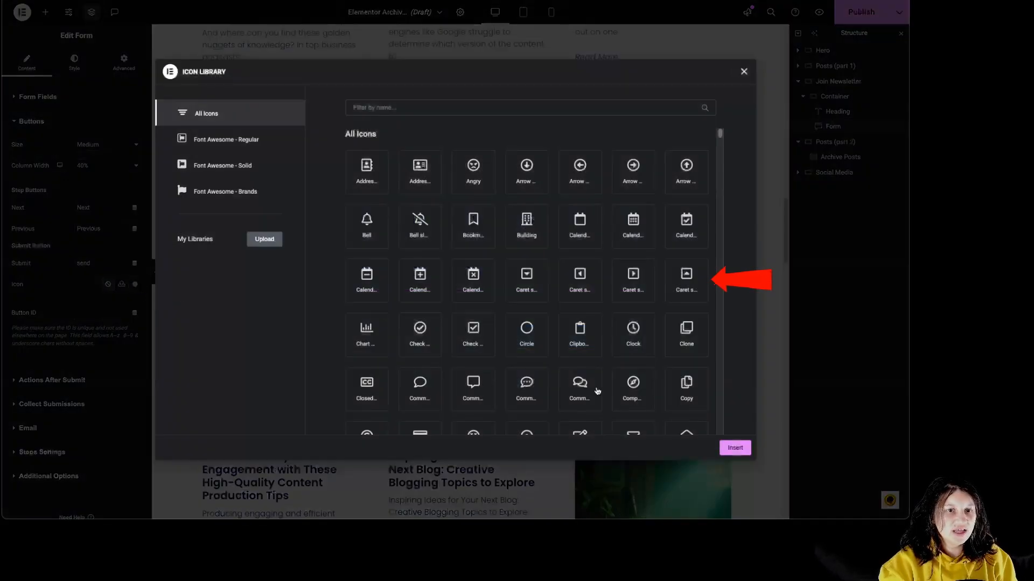
scroll(527, 295, "down", 15)
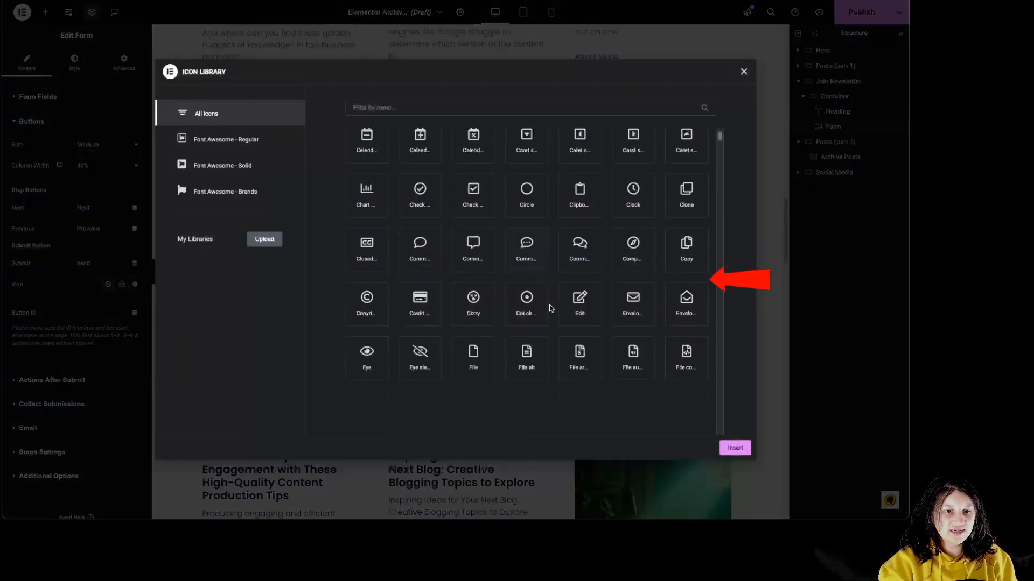
scroll(527, 354, "down", 5)
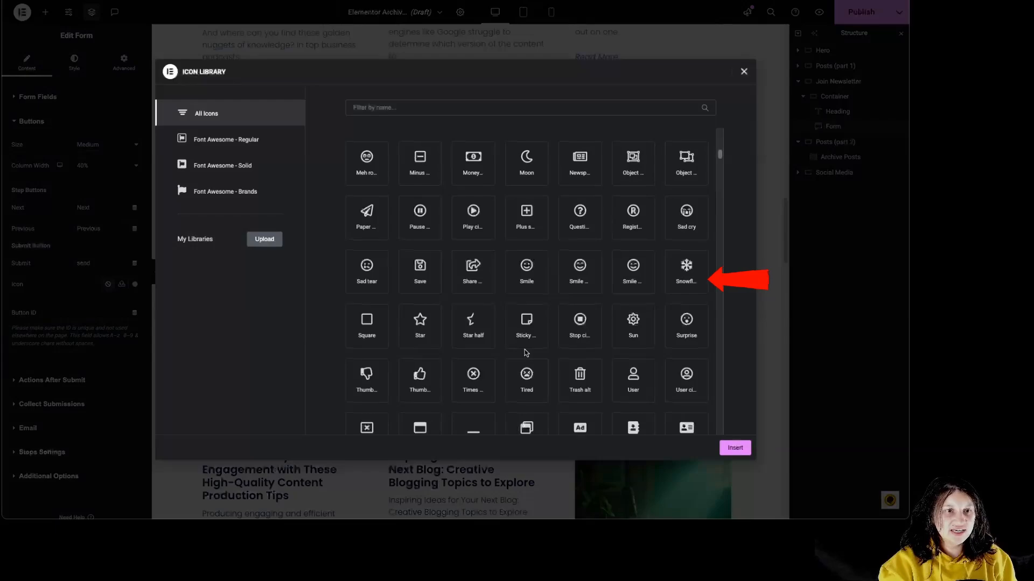
scroll(526, 354, "up", 6)
scroll(525, 353, "up", 2)
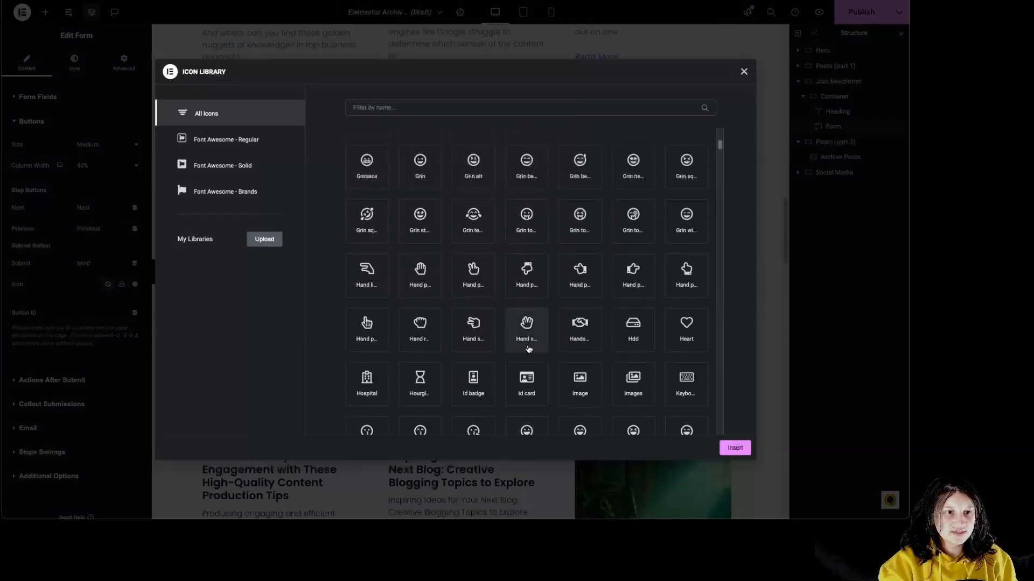
left_click(621, 288)
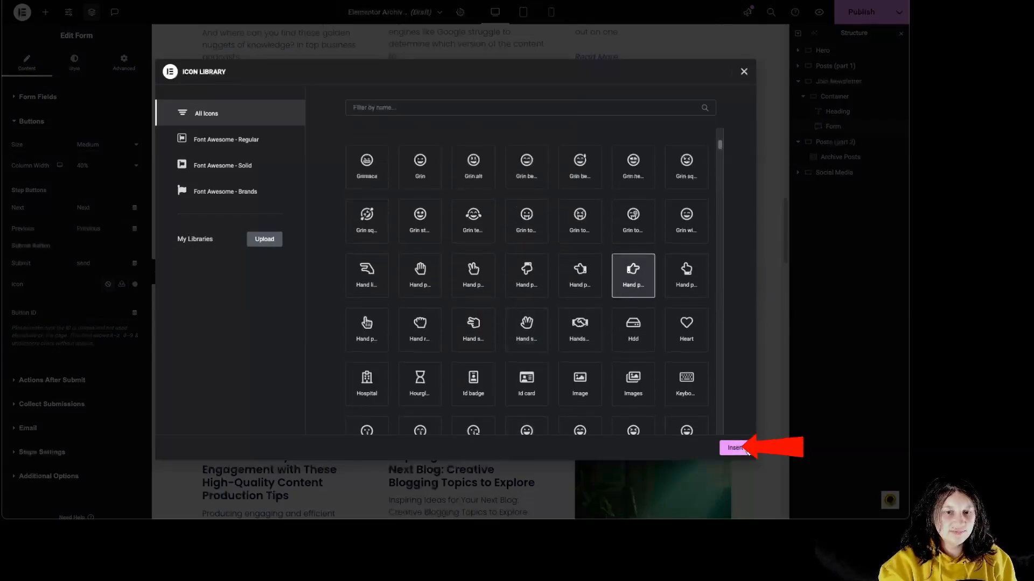
left_click(736, 448)
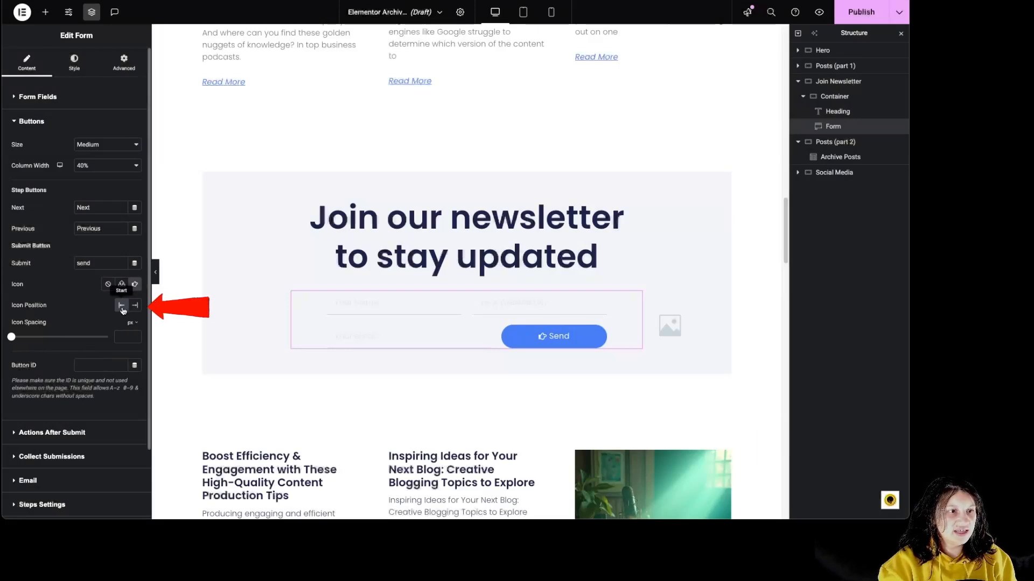
Step: Set the submit button's icon position to End and its icon spacing to 11 px
left_click(121, 306)
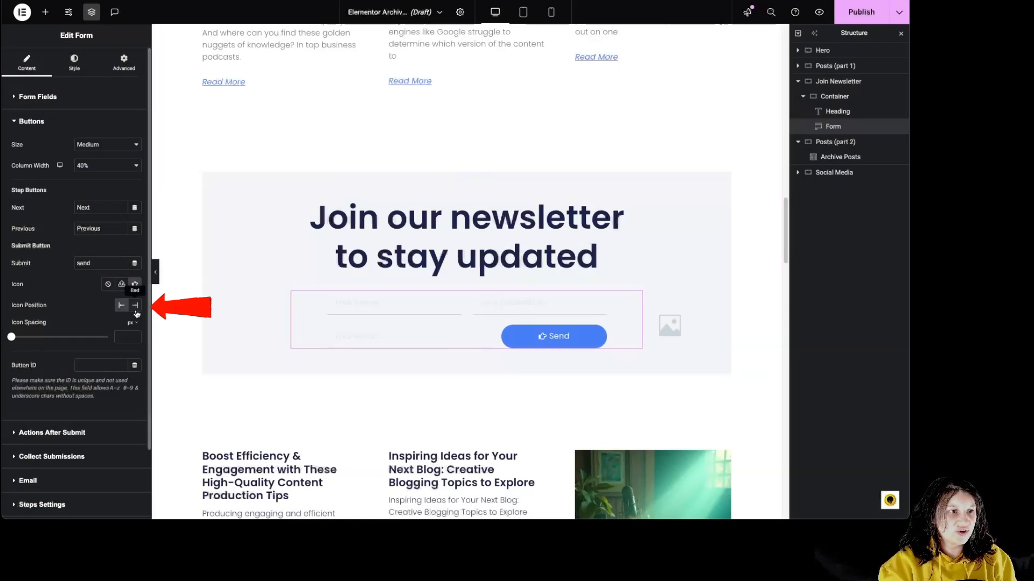
left_click(135, 308)
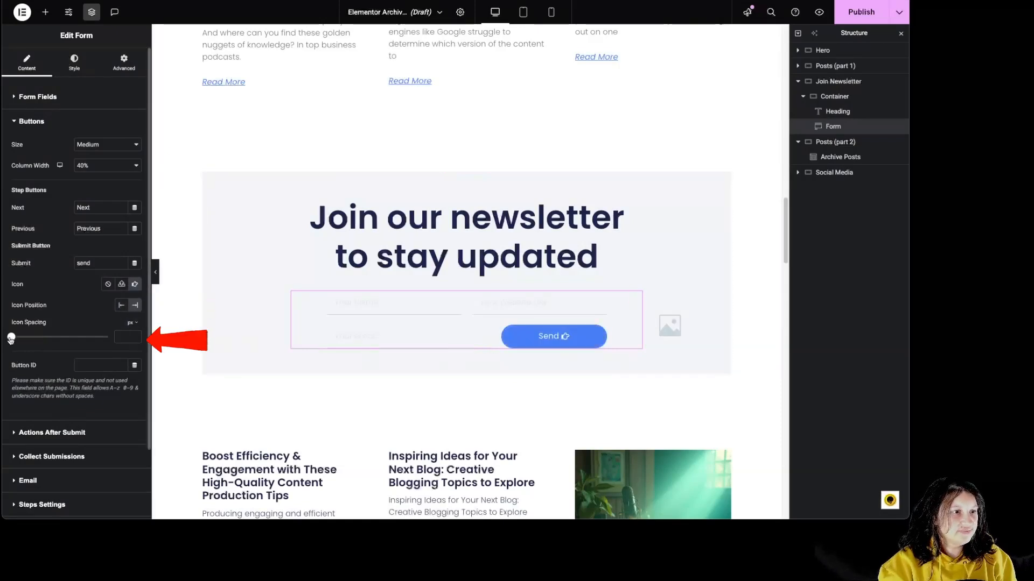
mouse_move(10, 337)
left_mouse_down()
mouse_move(80, 338)
mouse_move(22, 338)
left_mouse_up()
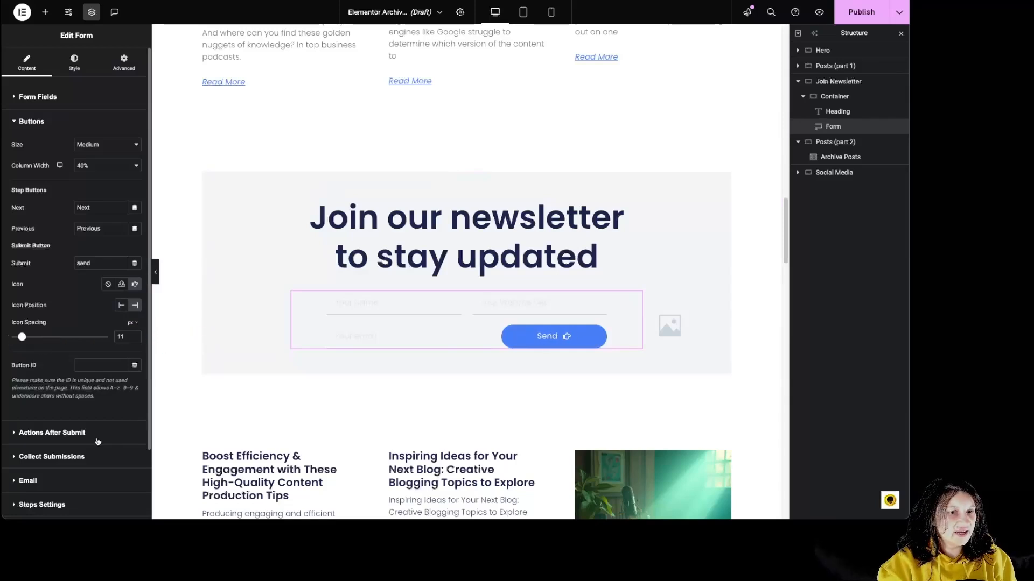
Step: Review the actions available after form submission and the Collect Submissions metadata settings
left_click(52, 433)
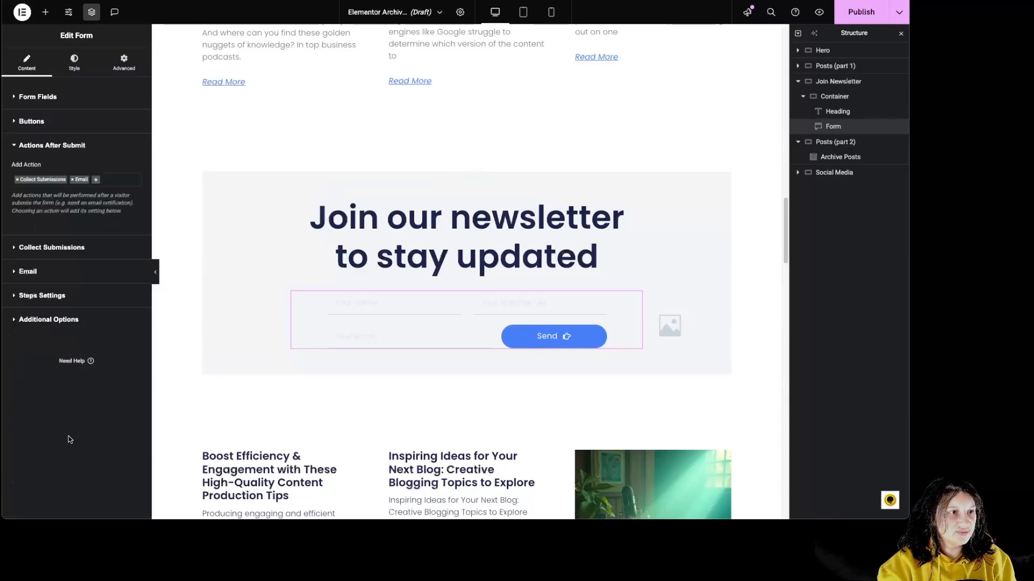
left_click(96, 182)
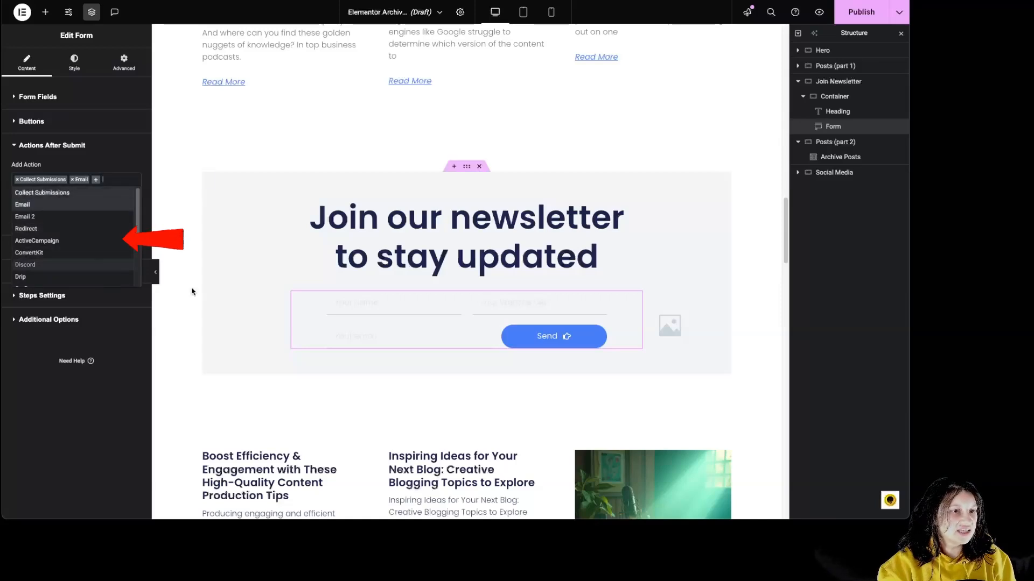
scroll(74, 252, "down", 1)
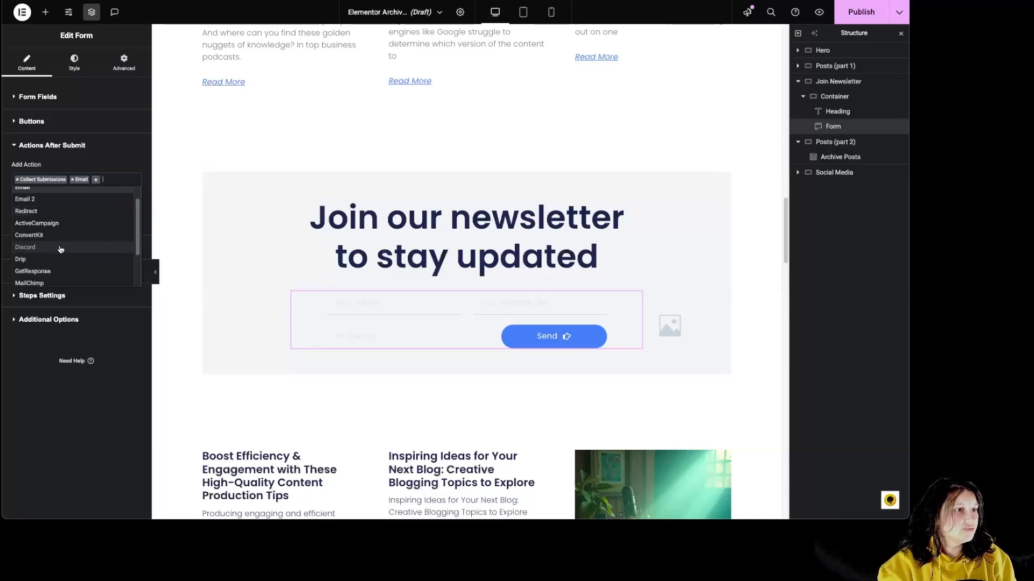
scroll(58, 264, "down", 2)
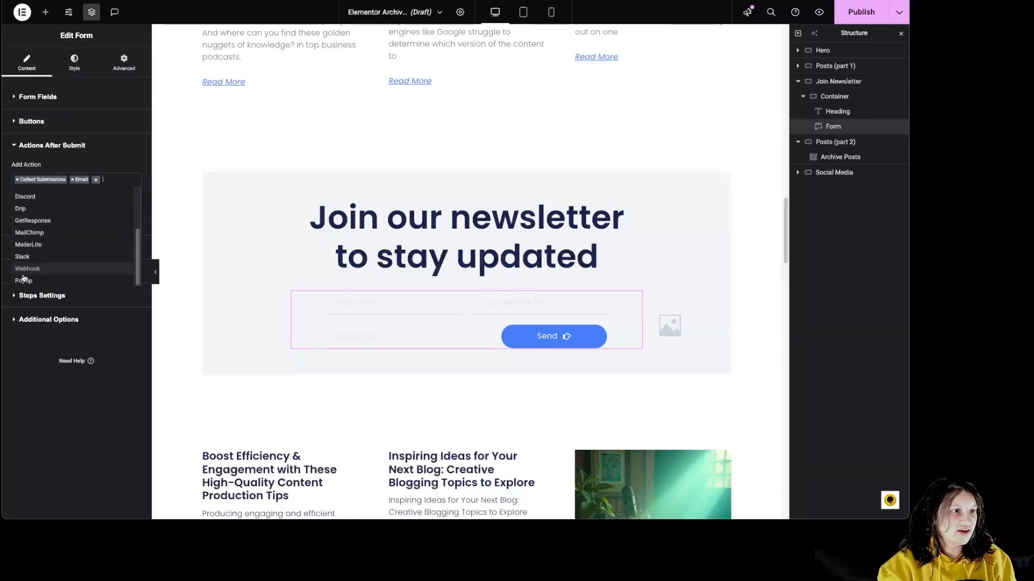
scroll(78, 270, "up", 3)
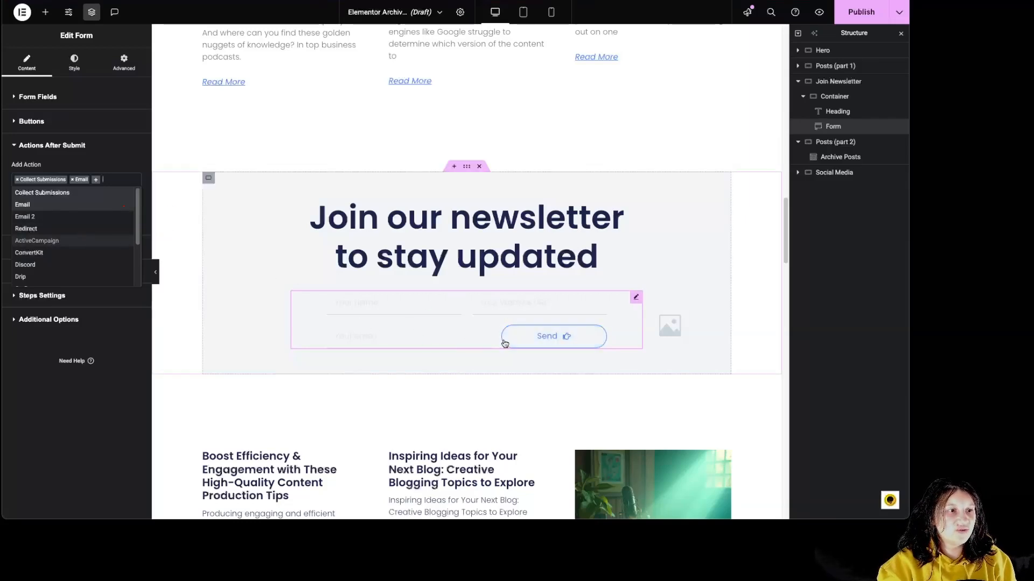
left_click(115, 156)
left_click(75, 171)
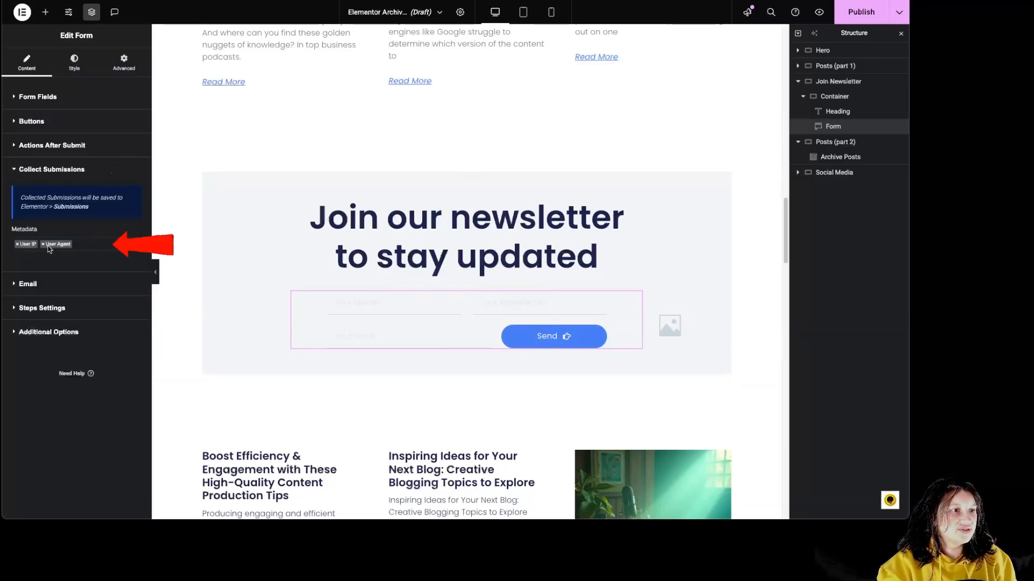
Step: Add Redirect and Email 2 to the form's actions after submit
left_click(67, 145)
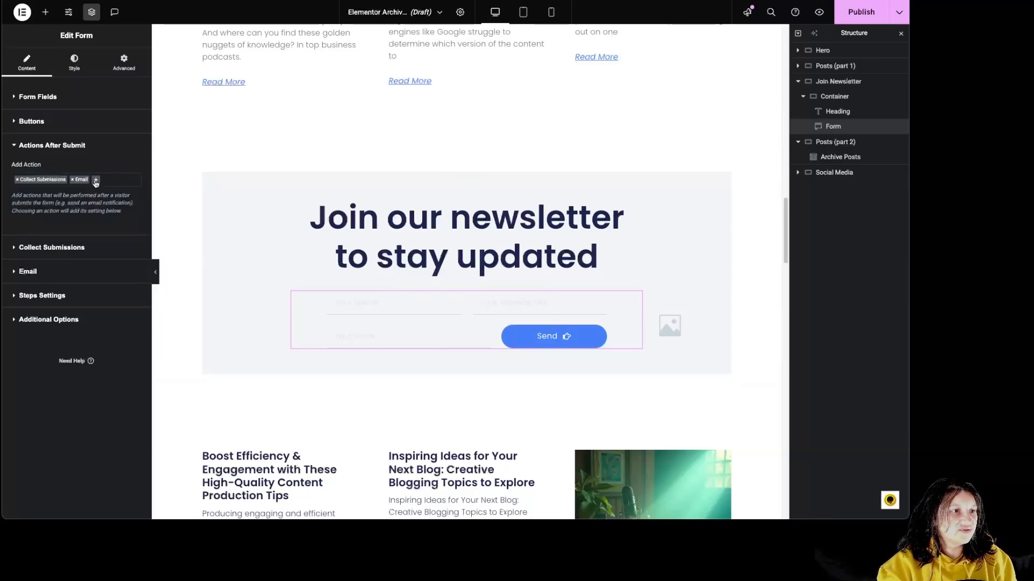
left_click(95, 181)
left_click(47, 230)
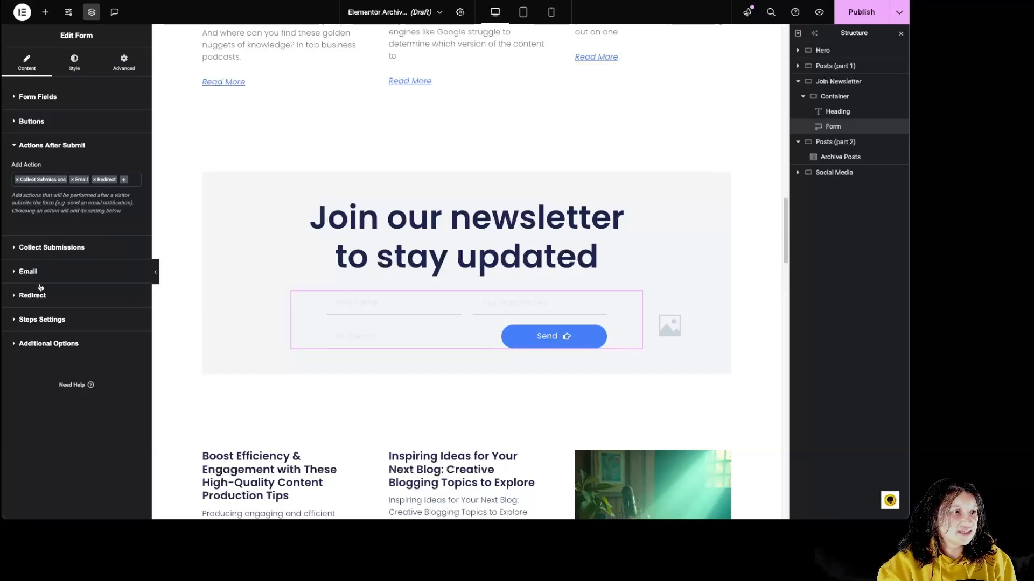
left_click(124, 180)
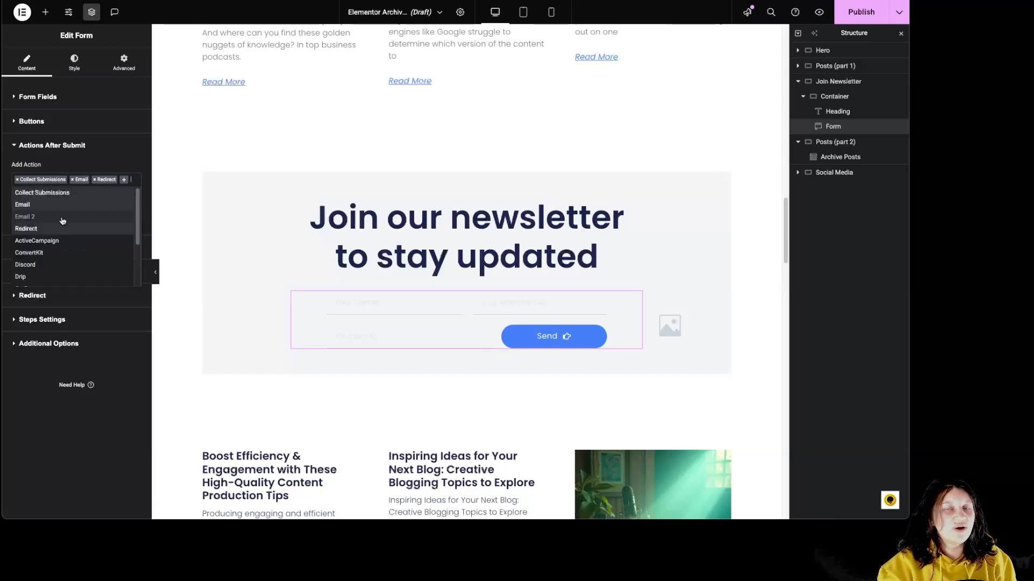
left_click(62, 217)
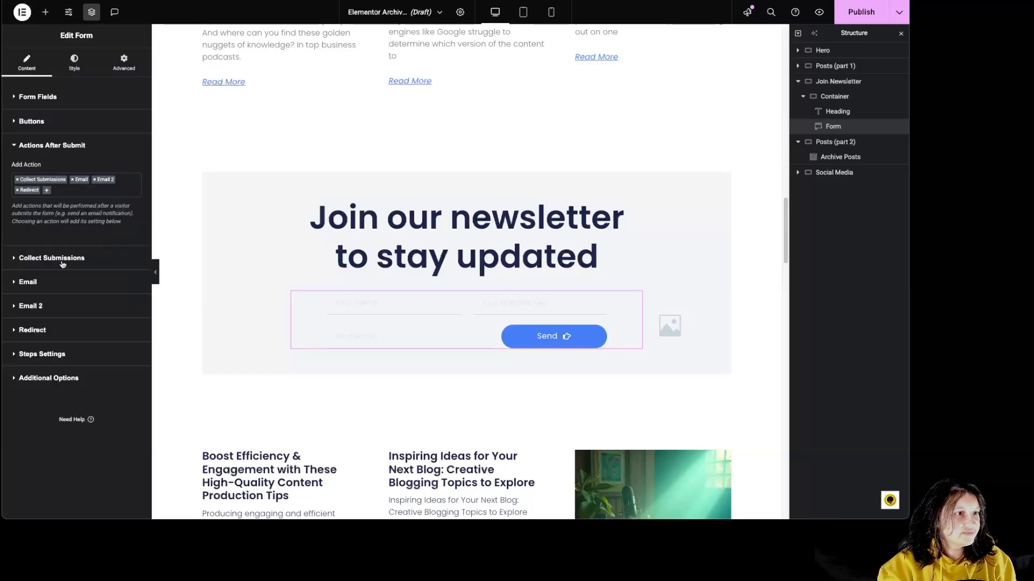
Step: Check the Collect Submissions settings and view Elementor's Submissions page in WordPress admin, opened in a new browser tab
left_click(75, 258)
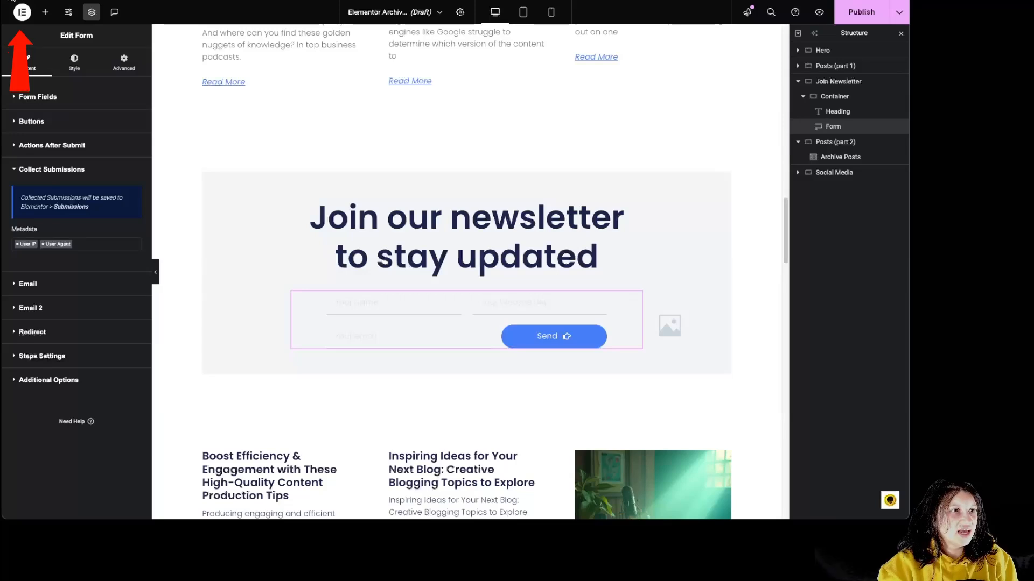
left_click(22, 15)
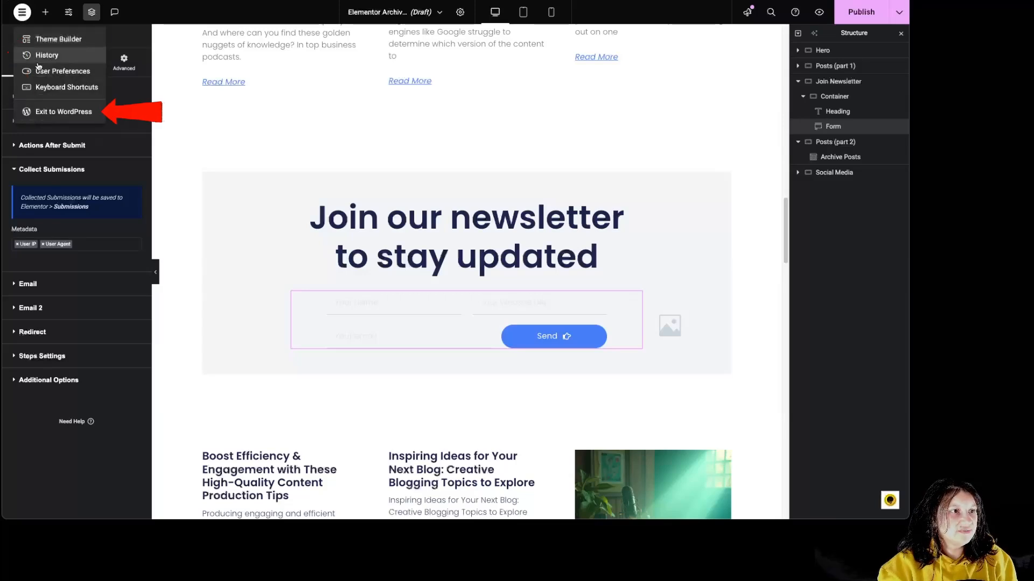
right_click(58, 113)
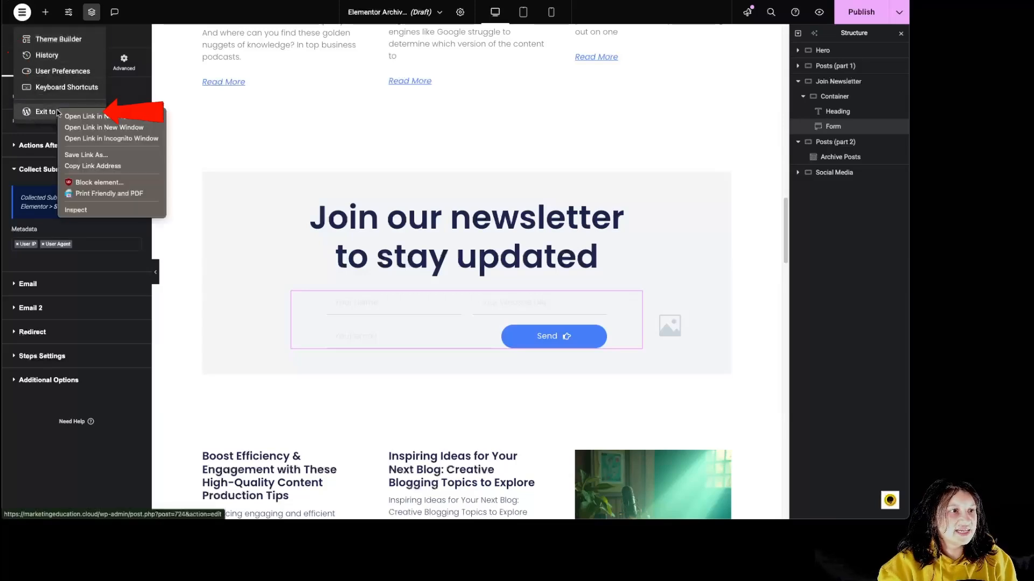
left_click(86, 117)
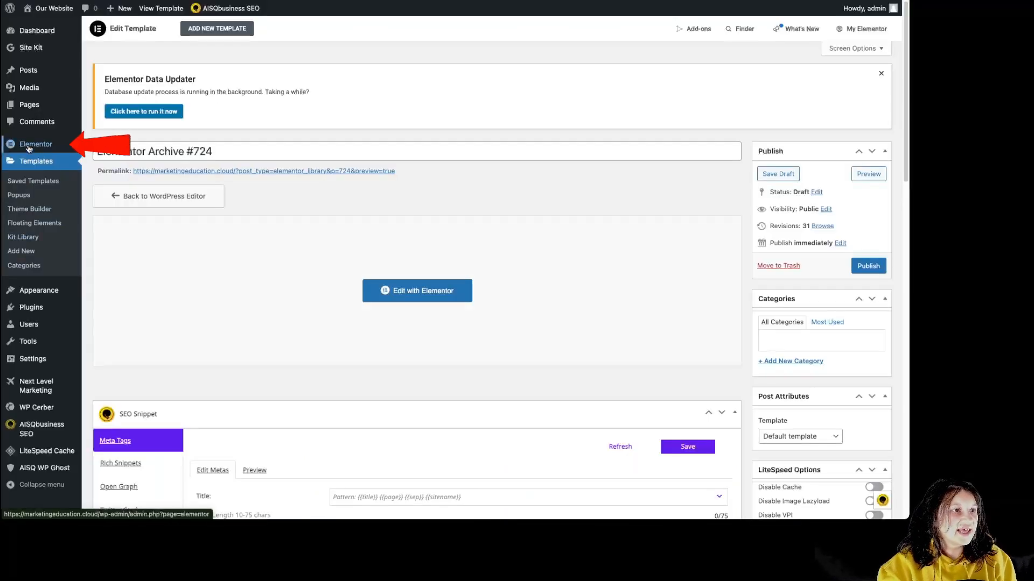
mouse_move(40, 147)
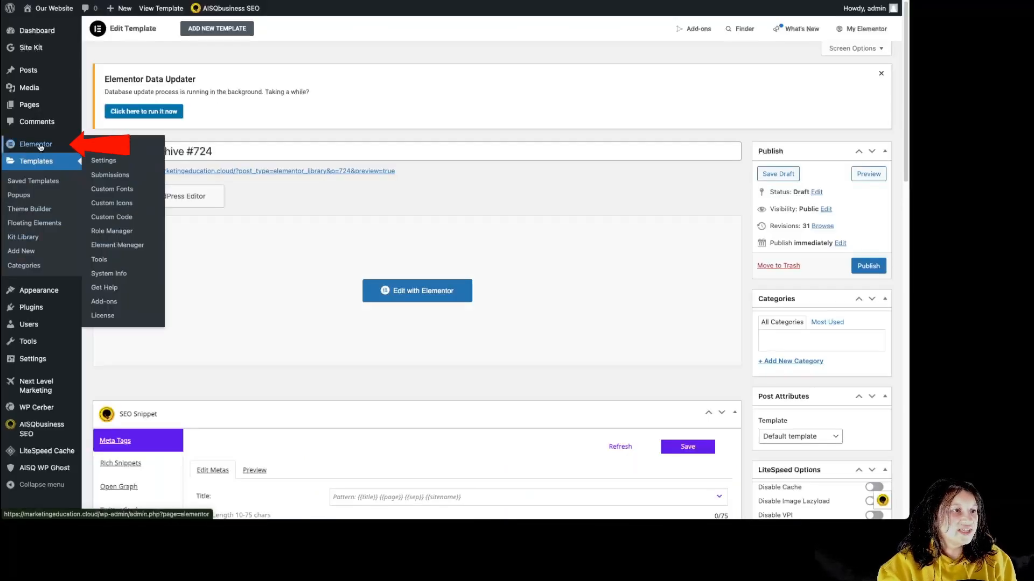
left_click(106, 176)
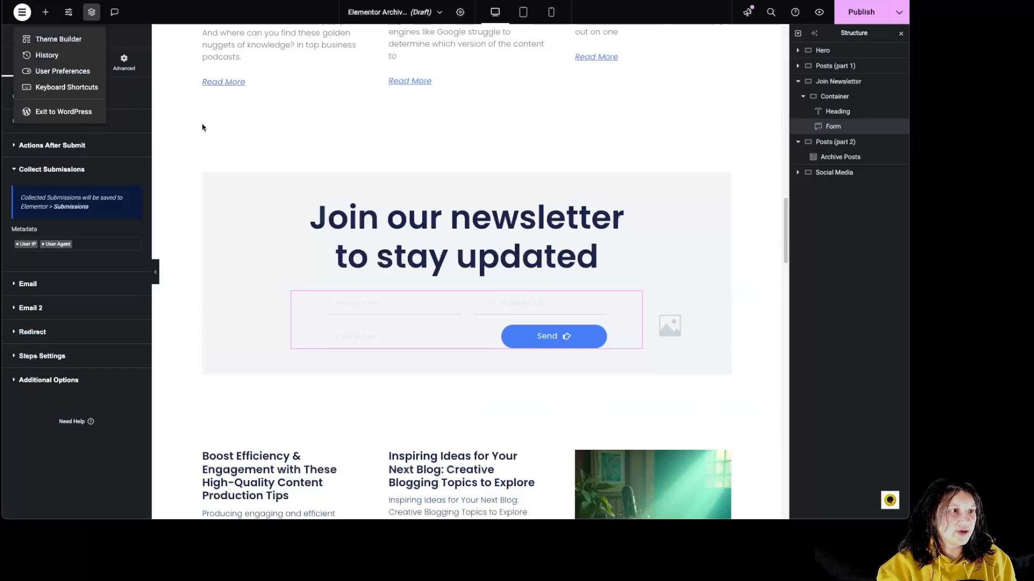
Step: Return to the Elementor editor and review the form's Email notification settings, including recipient, subject, message and sender fields
left_click(203, 127)
left_click(29, 286)
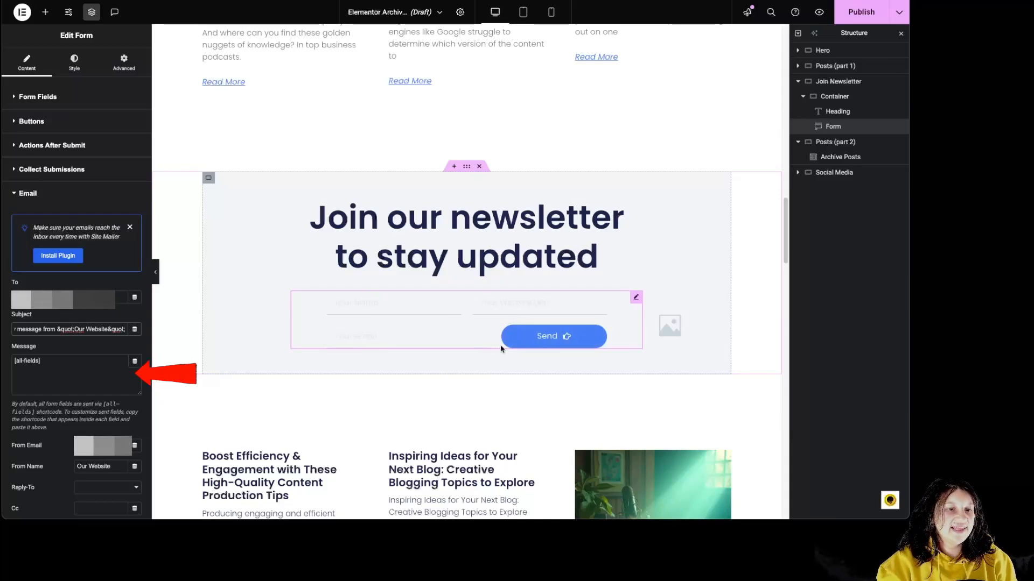
scroll(76, 269, "down", 1)
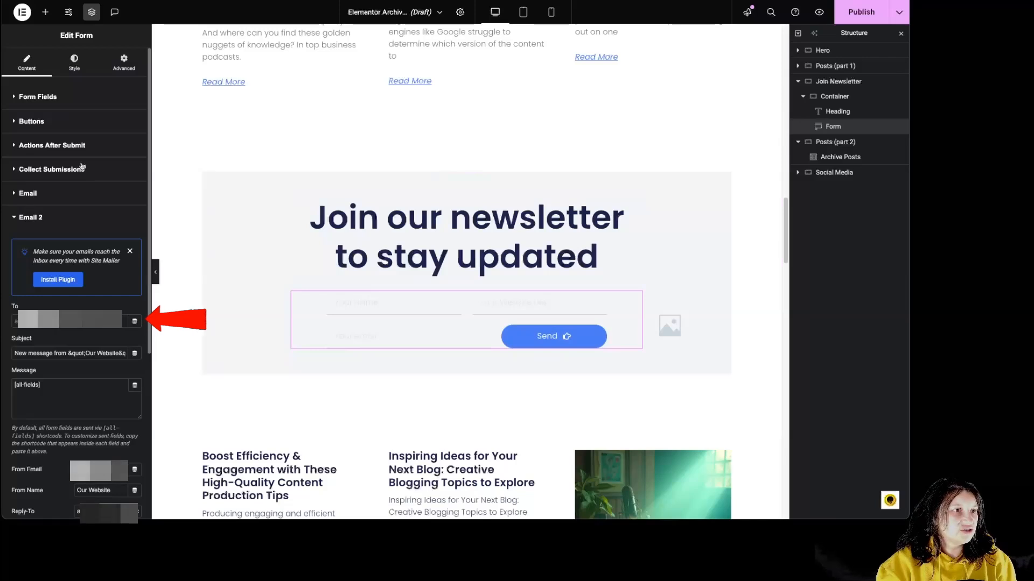
Step: Use the shortcode of the form's Your email field as the Email 2 recipient
left_click(49, 102)
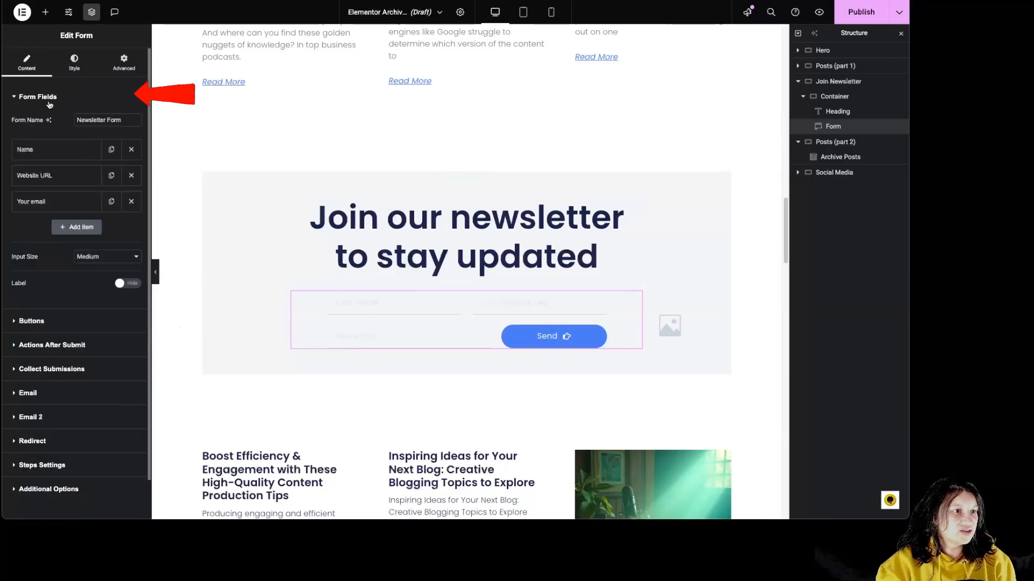
left_click(37, 201)
left_click(100, 227)
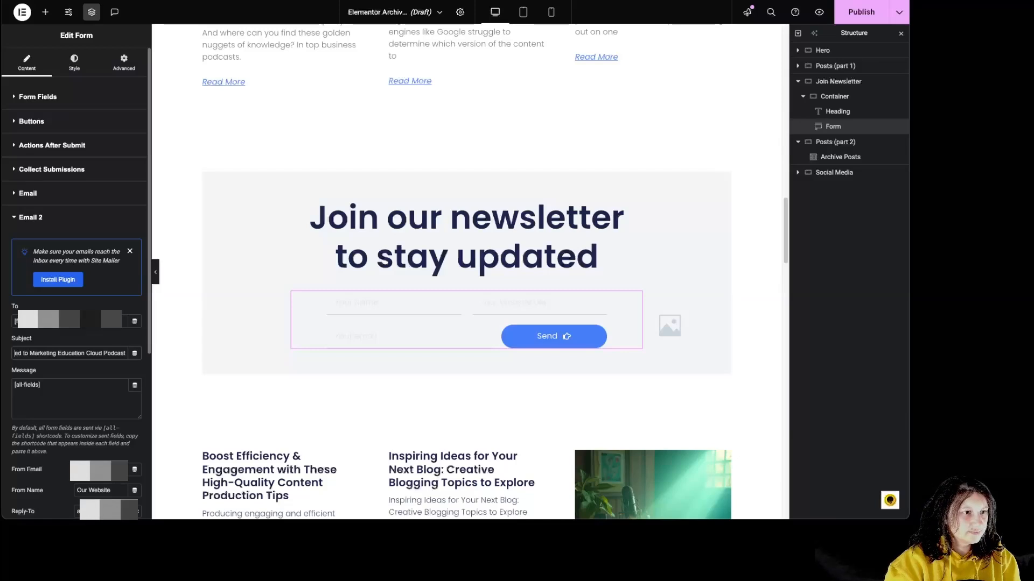
Step: Set the Email 2 subject to "You are now subscribed to Marketing Education Cloud Podcast"
key("Left")
key("Left")
key("Left")
key("Left")
key("Left")
key("Left")
key("Left")
key("Left")
key("Left")
key("Left")
key("Left")
key("Left")
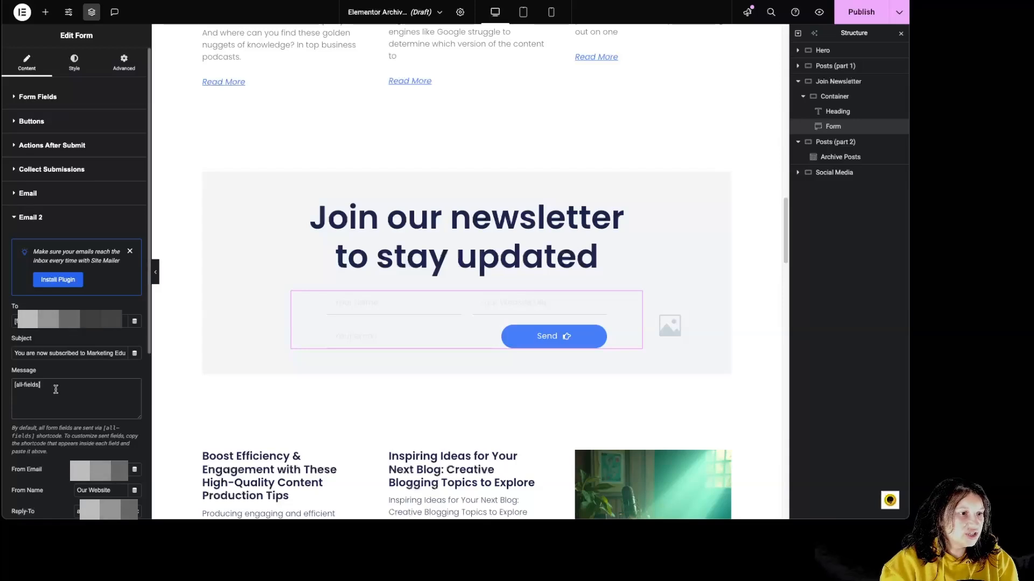
Step: Replace the [all-fields] shortcode in the Email 2 message with the greeting "Hi"
left_click_drag(56, 389, 2, 391)
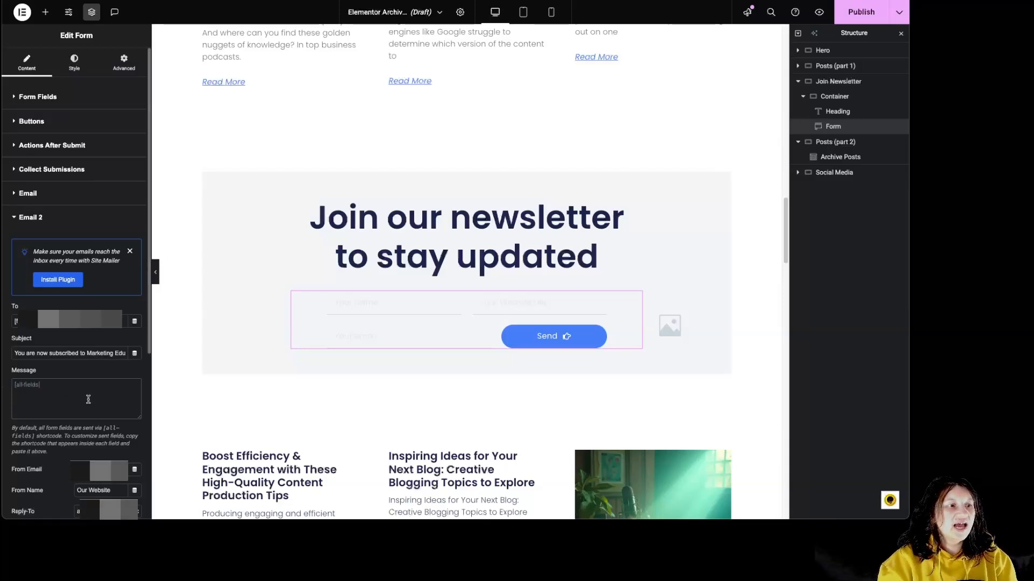
left_click(68, 398)
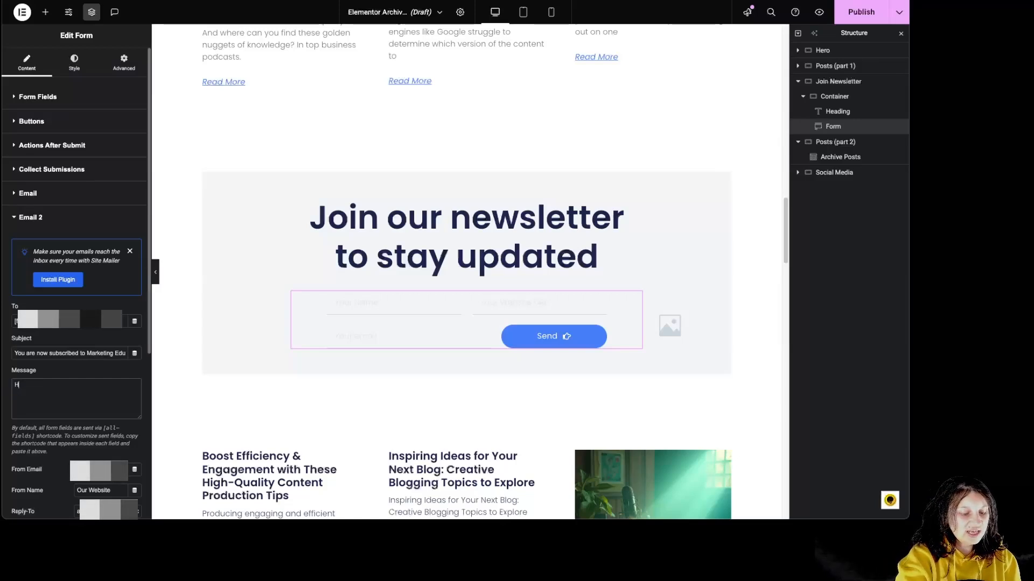
type("Hi")
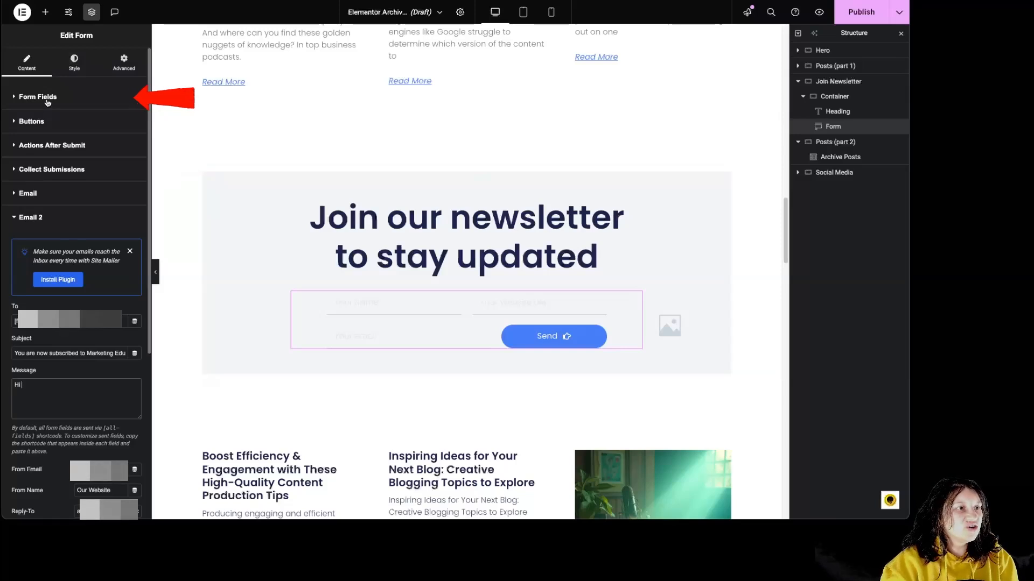
Step: Add the Name field's shortcode to the Email 2 greeting and a thank-you for subscribing that promises cool stuff, news and new podcast episodes
left_click(64, 104)
left_click(41, 151)
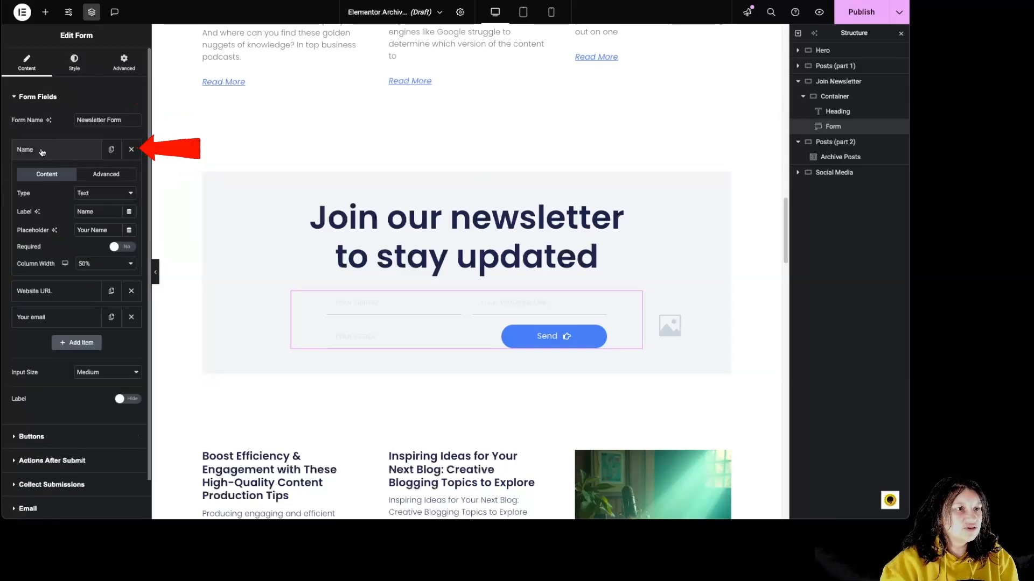
left_click(109, 176)
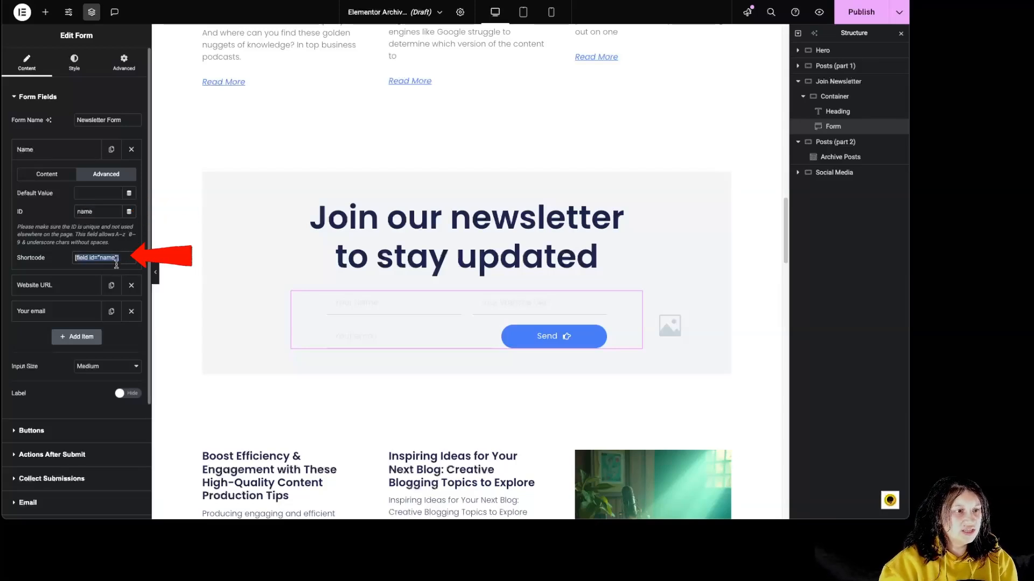
scroll(54, 483, "down", 3)
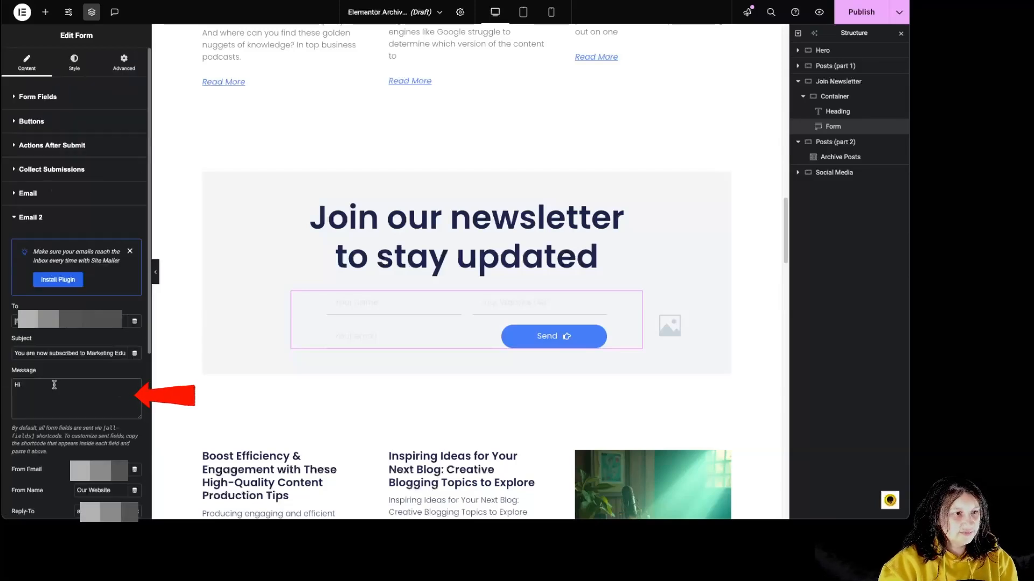
type("Thank you for subscribing to our website. We will soon be in touch to send you cool stuff and keep you in the loop with all kinds of news and new episodes of our podcast.")
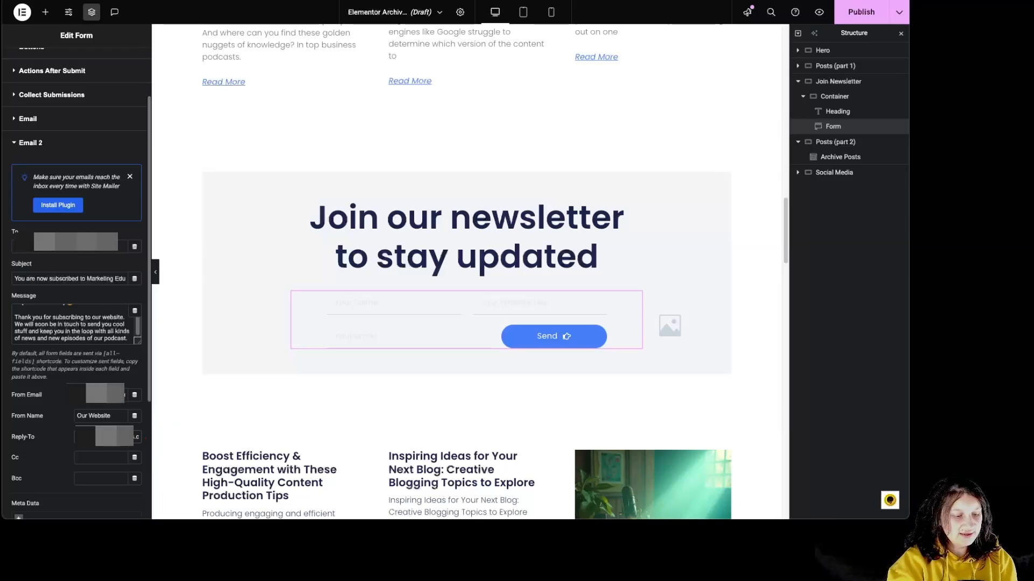
Step: Set the form's Redirect To destination to the Internal URL dynamic tag
left_click(83, 441)
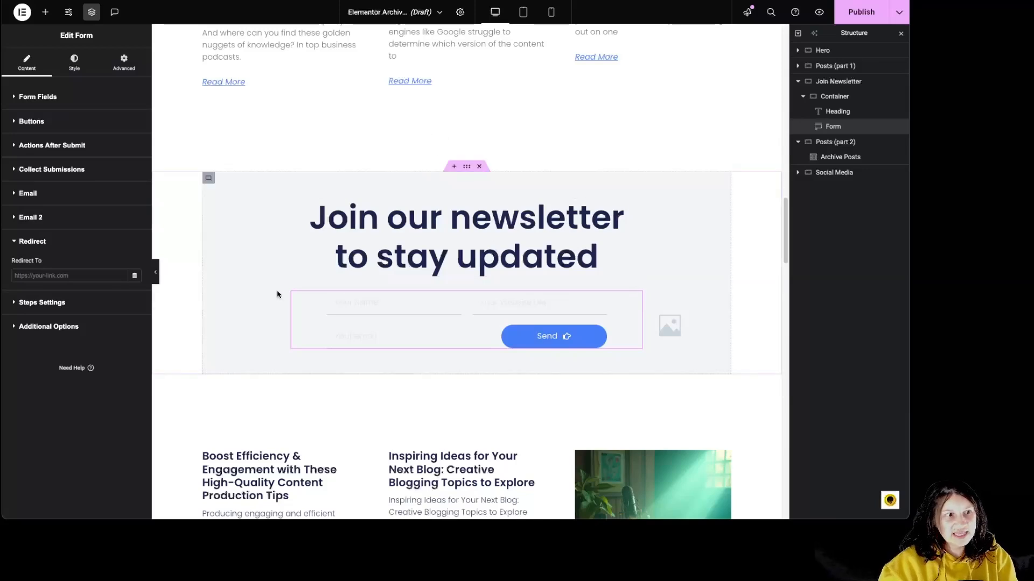
left_click(135, 277)
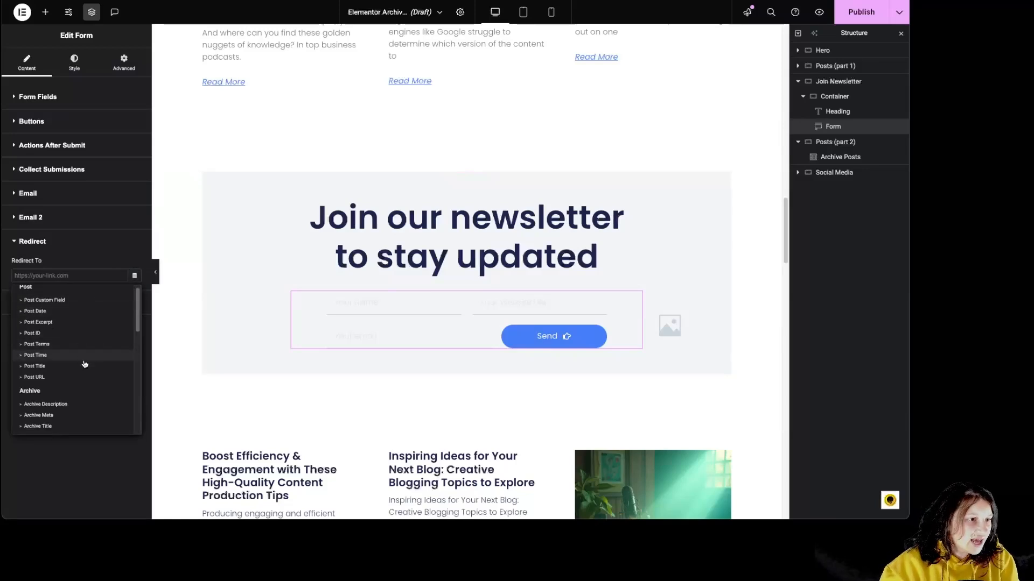
scroll(86, 366, "down", 1)
scroll(85, 366, "down", 3)
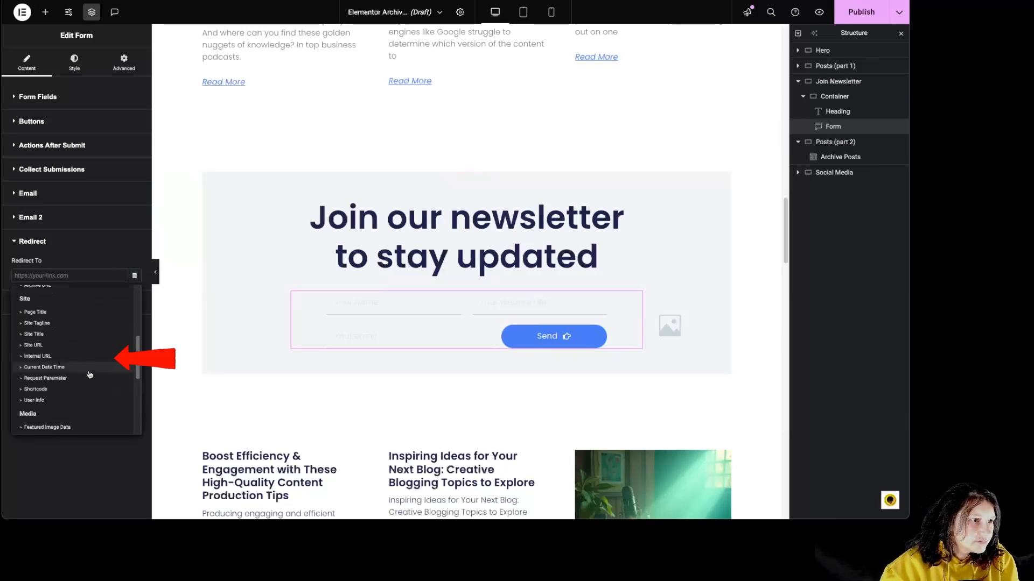
left_click(38, 357)
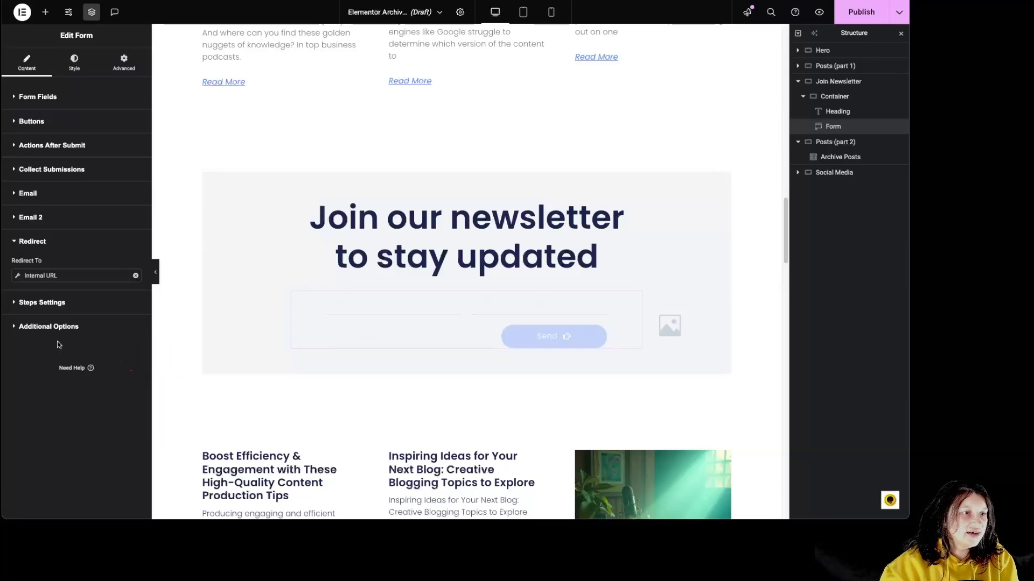
Step: Configure the redirect's internal URL with type Content, search for "episode" and choose the Episodes - Marketing Education Cloud Podcast page
left_click(18, 277)
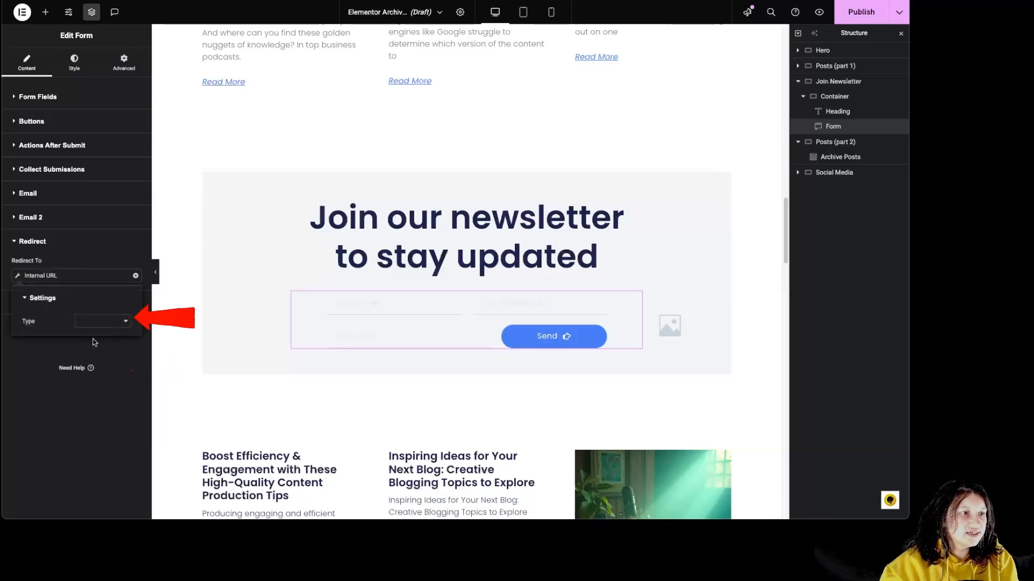
left_click(99, 322)
left_click(93, 322)
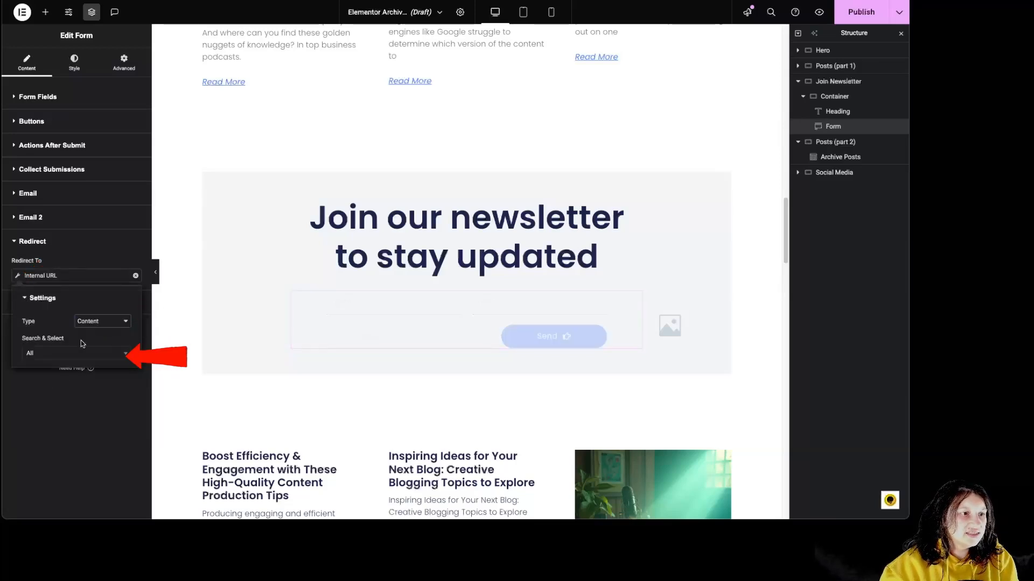
left_click(74, 355)
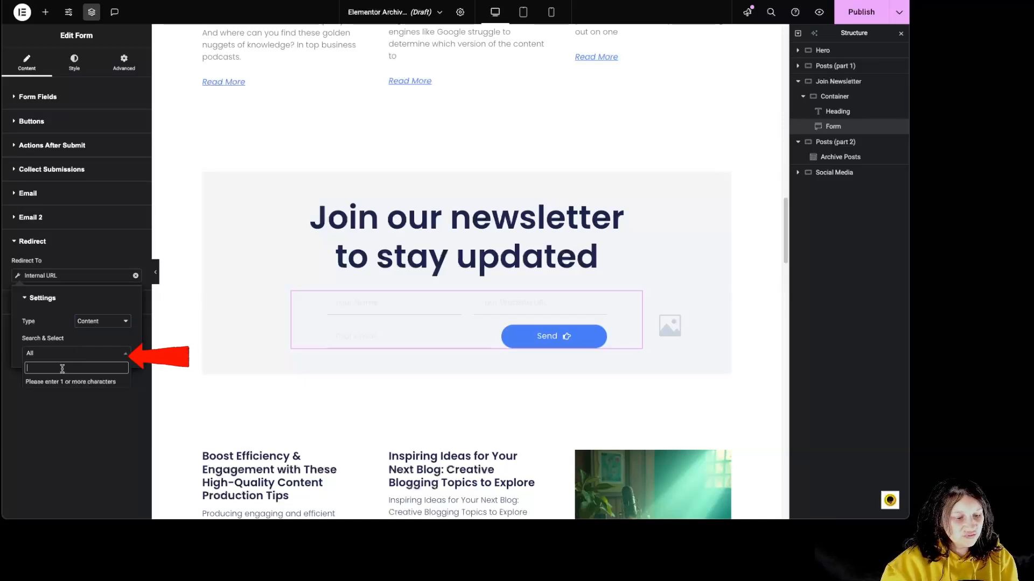
type("episode")
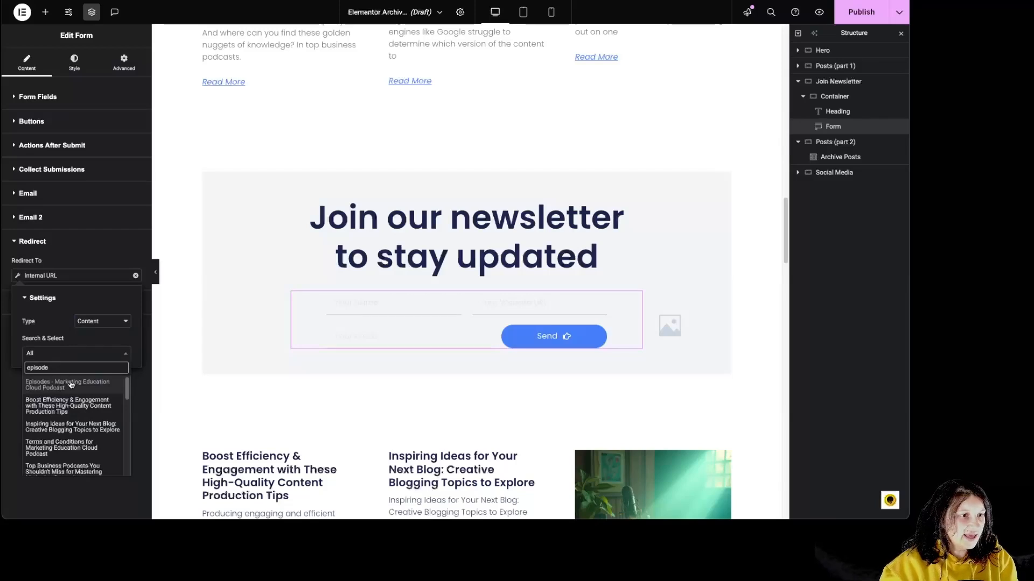
left_click(70, 385)
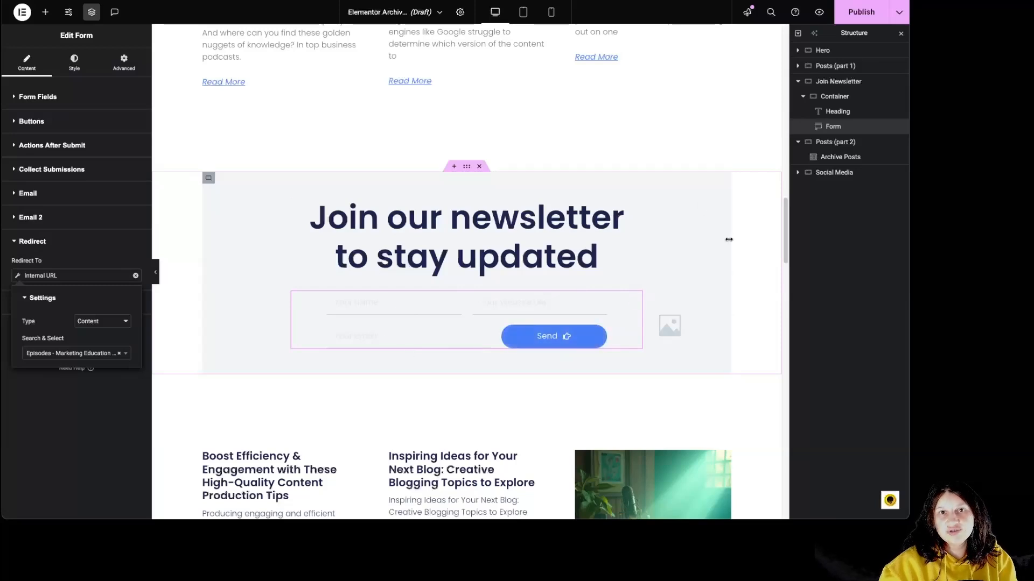
left_click(65, 410)
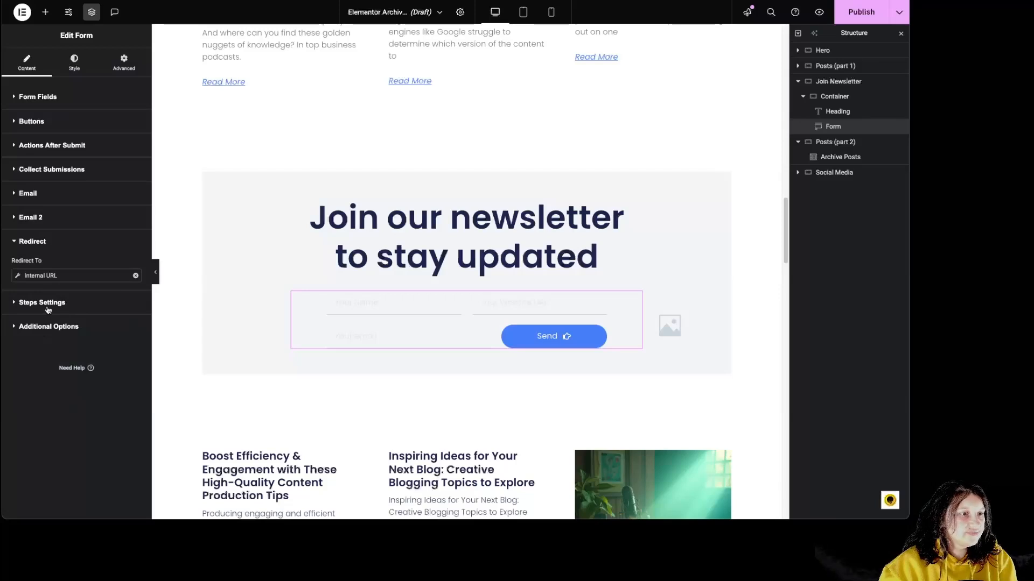
Step: Review the Steps Settings and Additional Options, temporarily enabling Custom Messages to examine the success and error texts
left_click(48, 304)
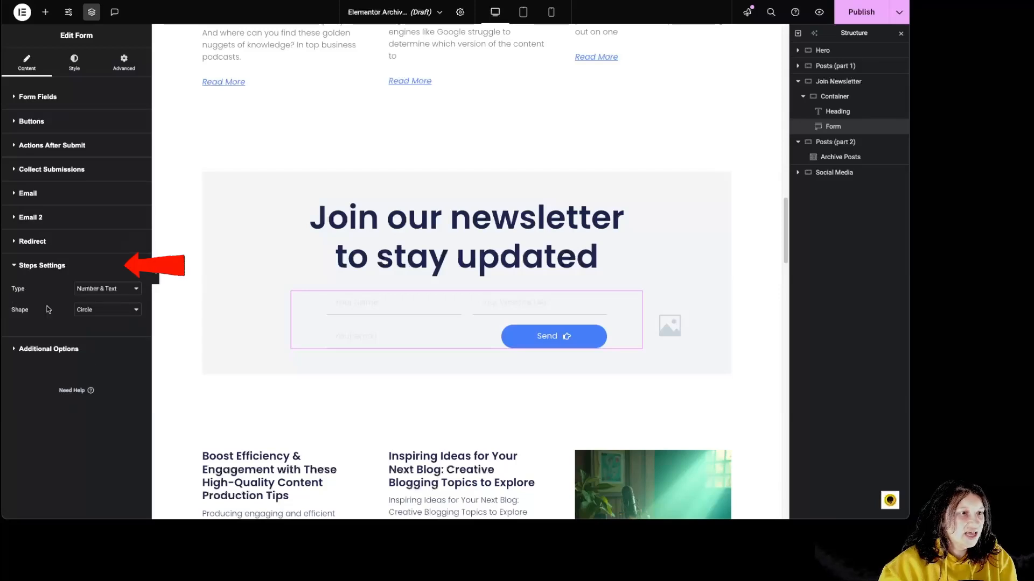
left_click(65, 350)
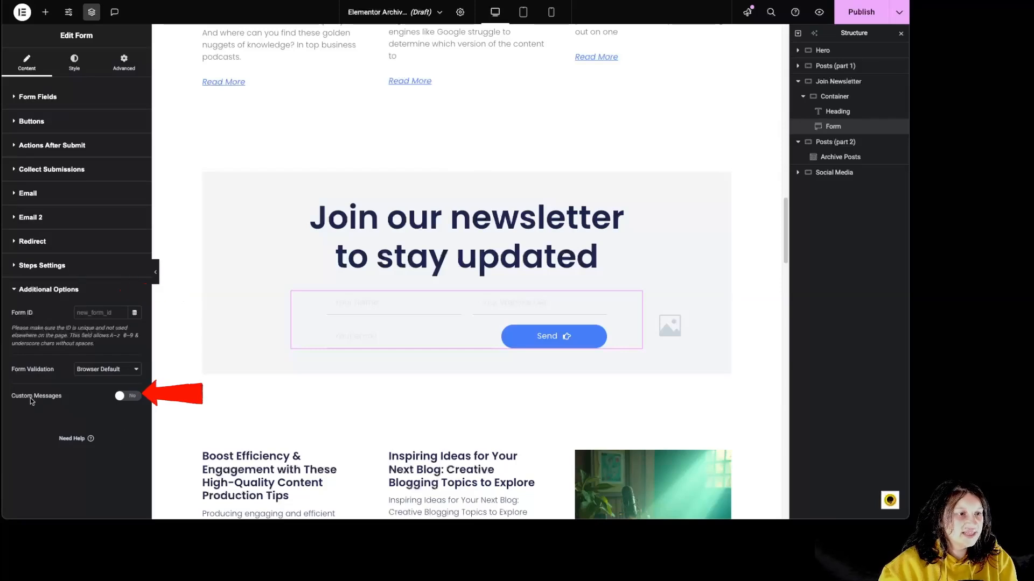
left_click(128, 398)
scroll(60, 397, "down", 3)
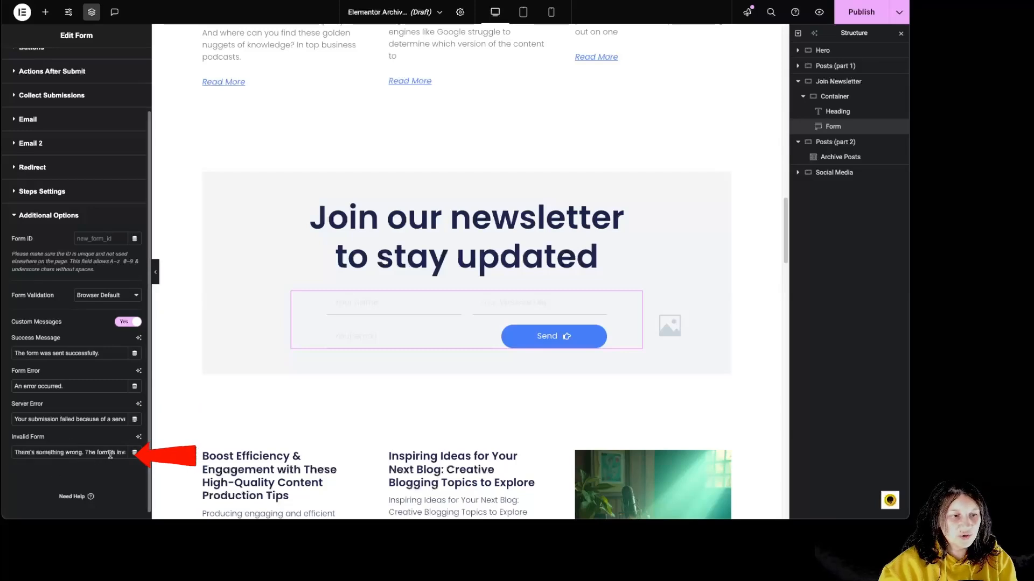
left_click(127, 322)
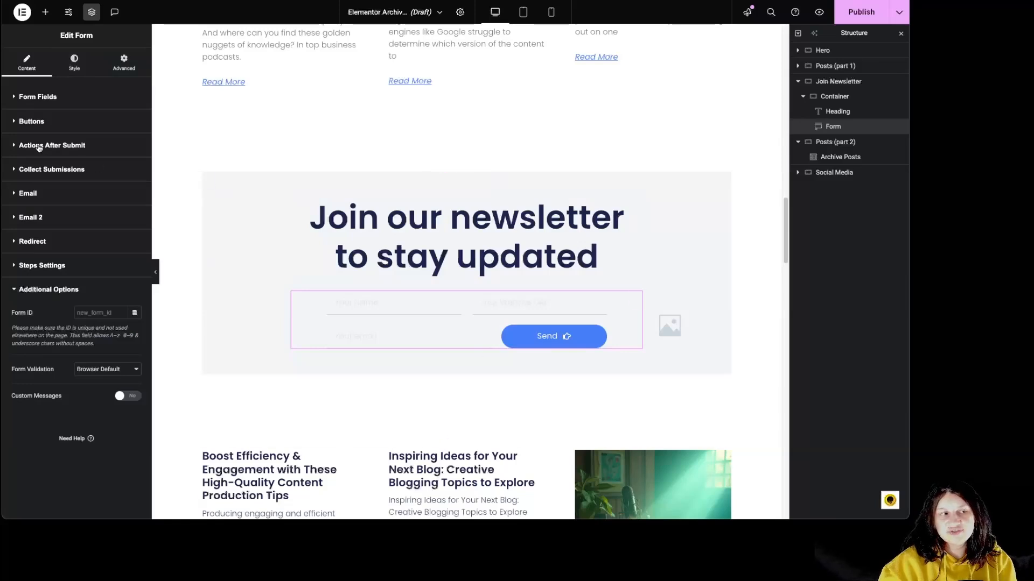
Step: Set the form's columns gap to 18 px and its rows gap to 22 px
left_click(80, 66)
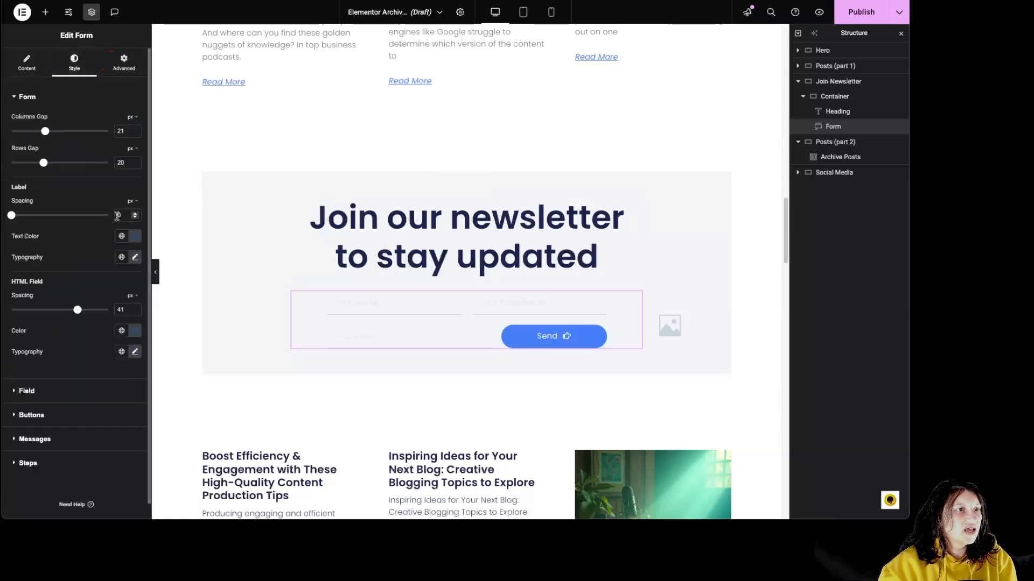
left_click_drag(46, 132, 107, 132)
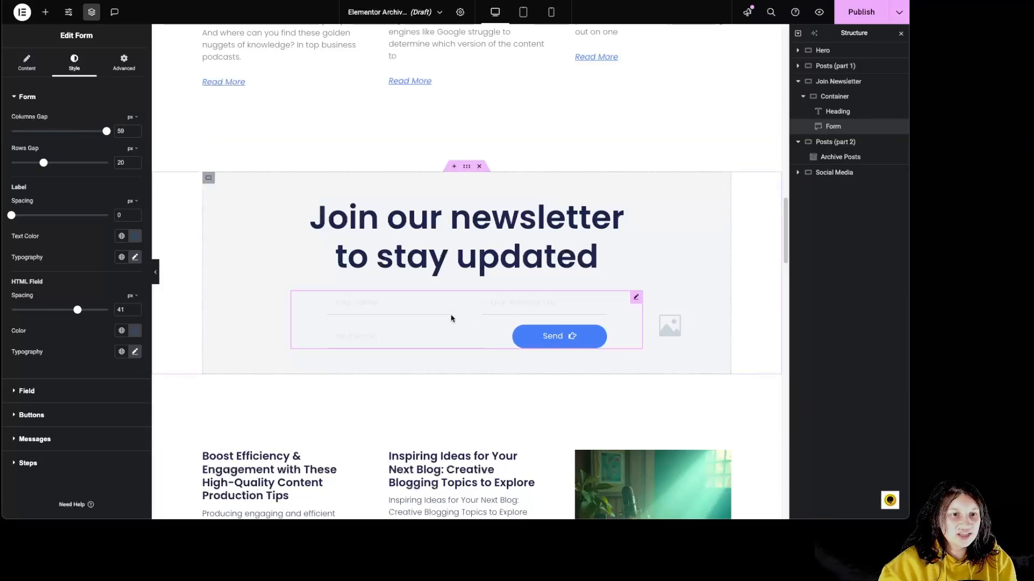
left_click_drag(92, 132, 42, 170)
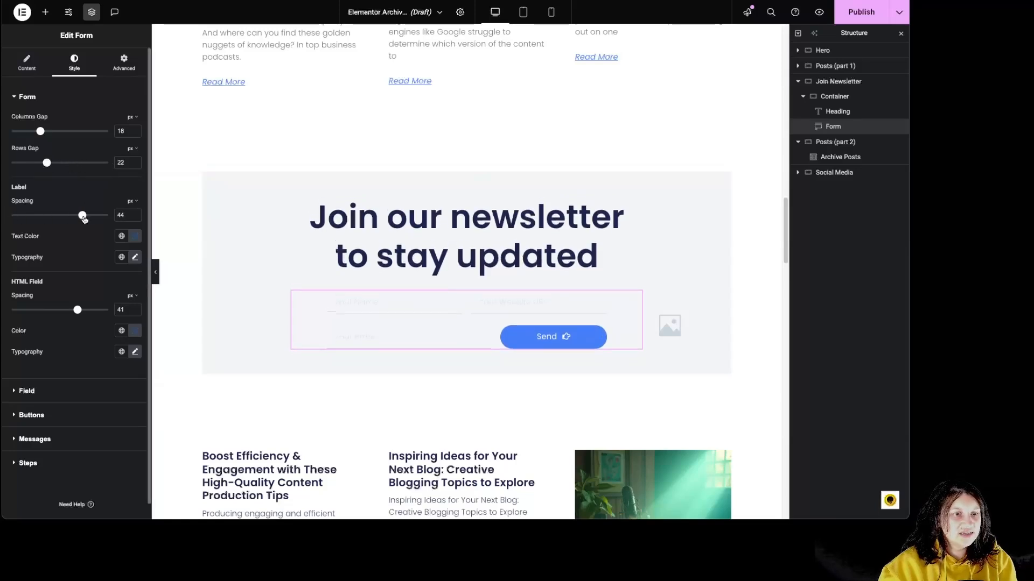
Step: Show the form's field labels and set the label spacing to 47 px
left_click(26, 63)
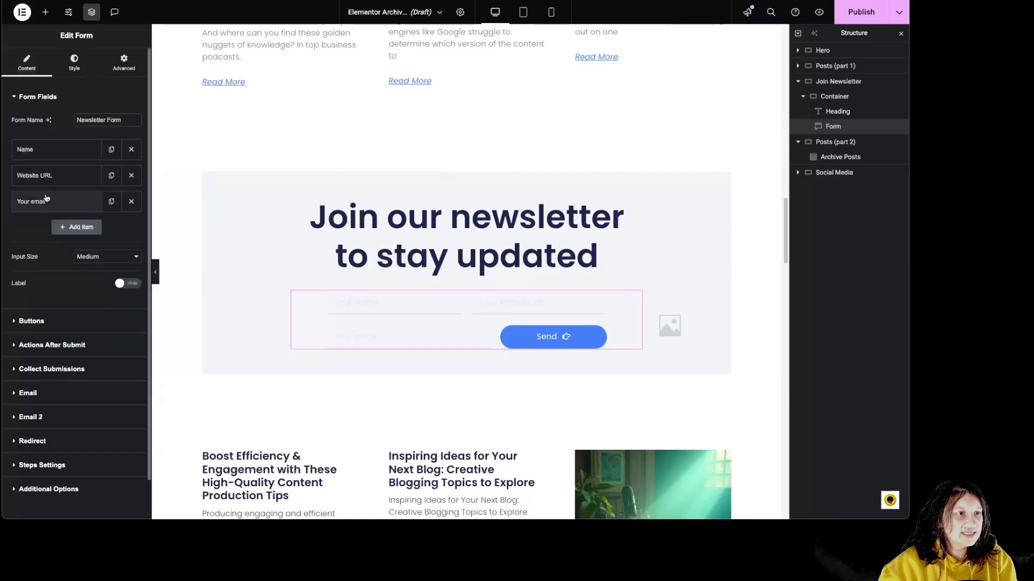
left_click(127, 284)
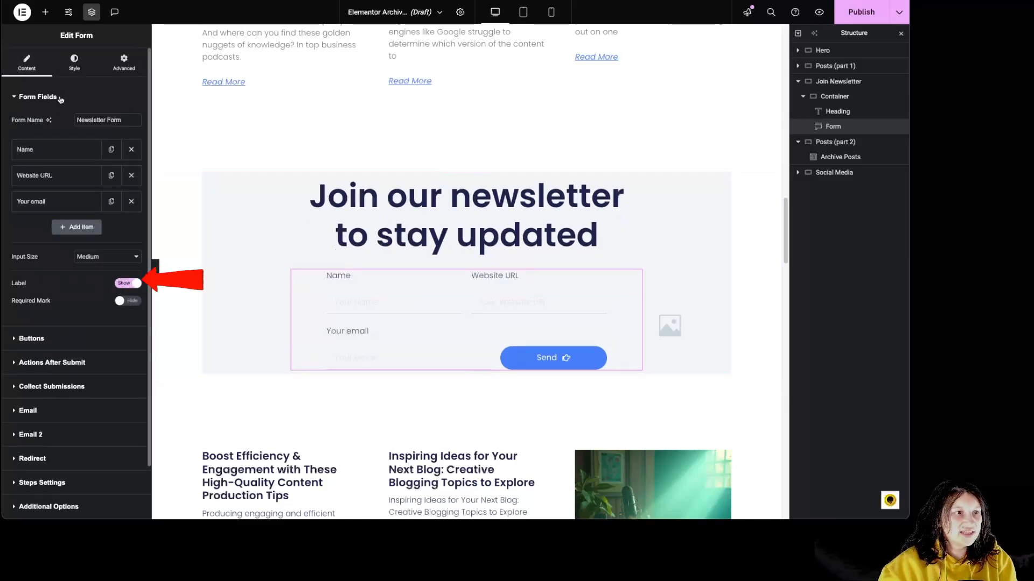
left_click(75, 62)
left_click_drag(40, 219, 88, 239)
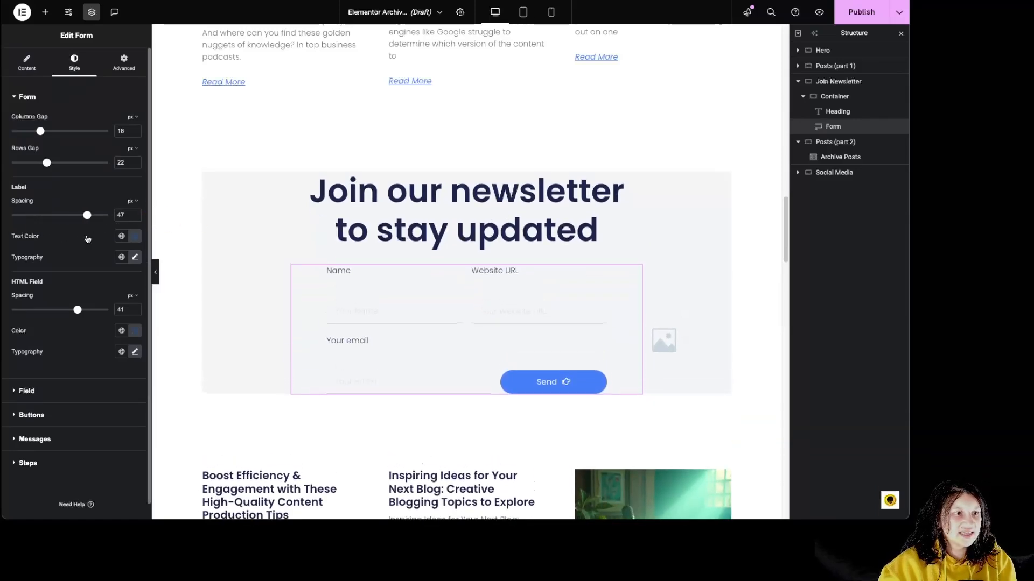
Step: Try a light blue label text color, then change it to dark green
left_click(136, 236)
left_click(111, 276)
left_click_drag(112, 273, 128, 276)
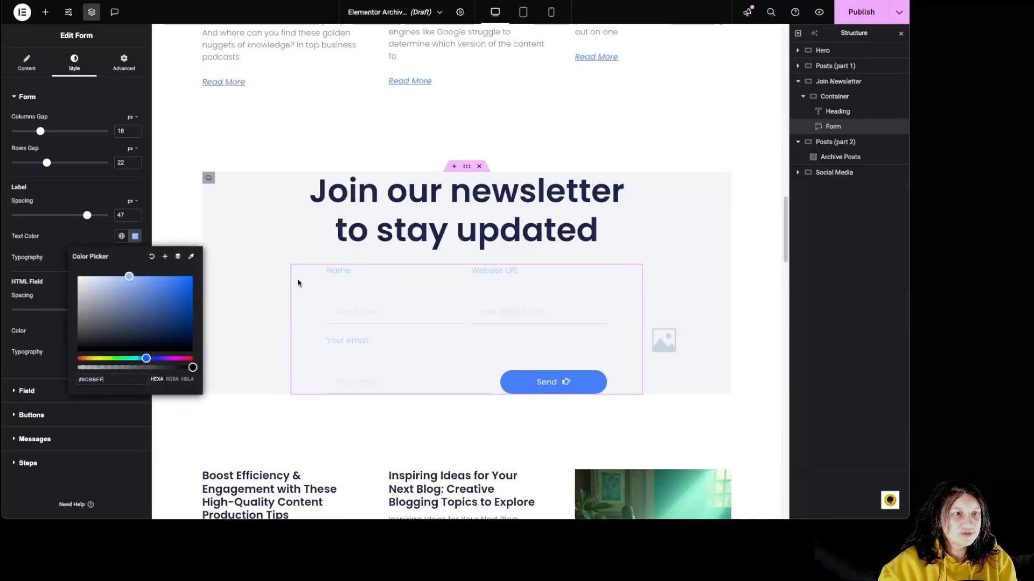
left_click(112, 358)
left_click_drag(173, 309, 192, 301)
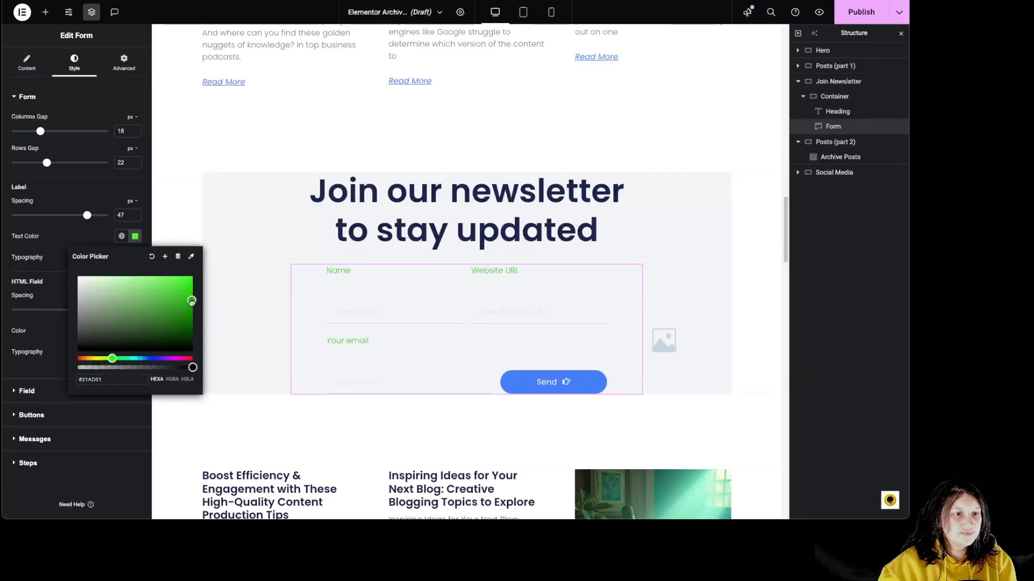
left_click(69, 242)
Step: Set the label typography to the Pragati Narrow font with a 700 (Bold) weight
left_click(136, 258)
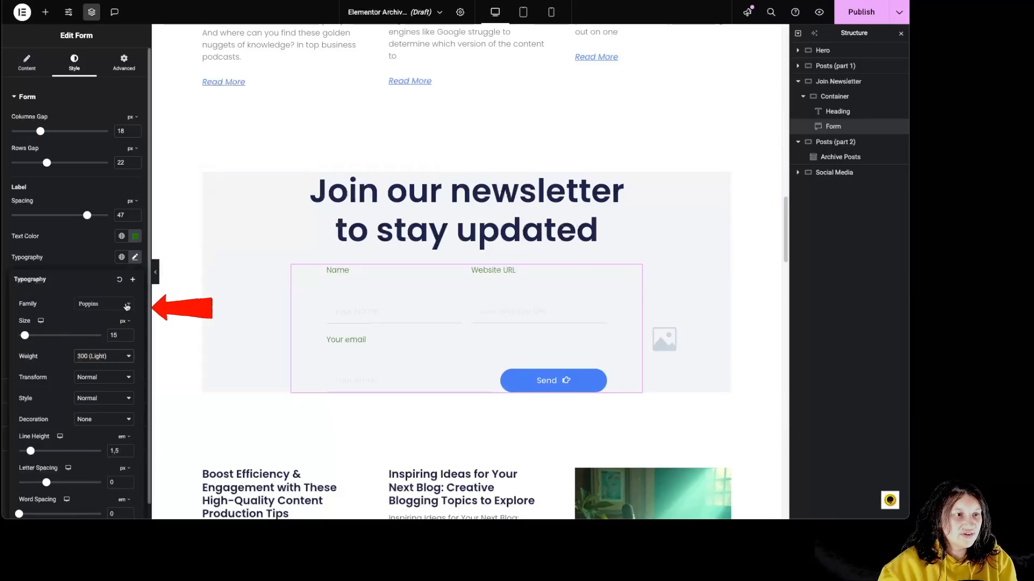
left_click(125, 305)
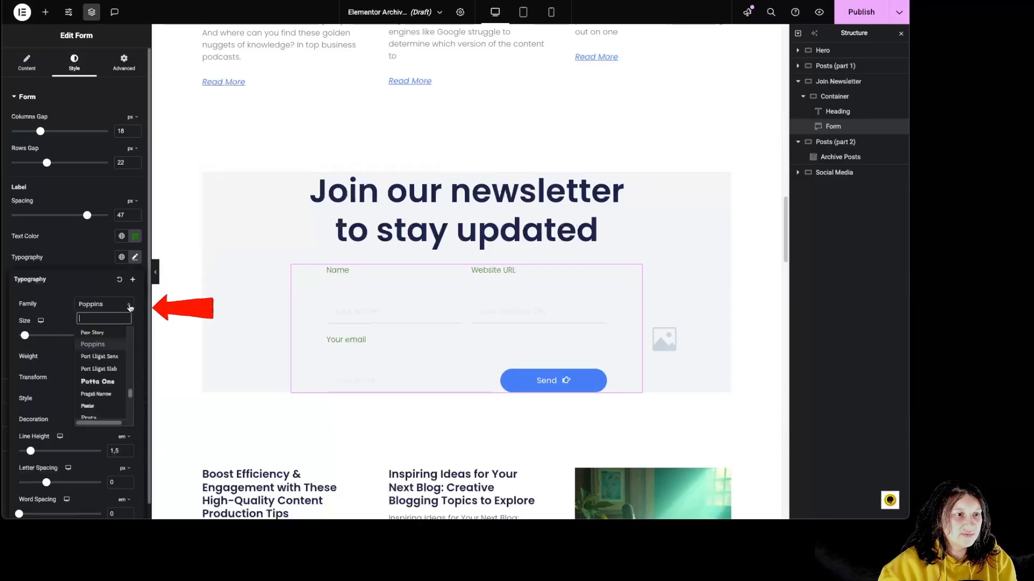
left_click(94, 394)
left_click(102, 356)
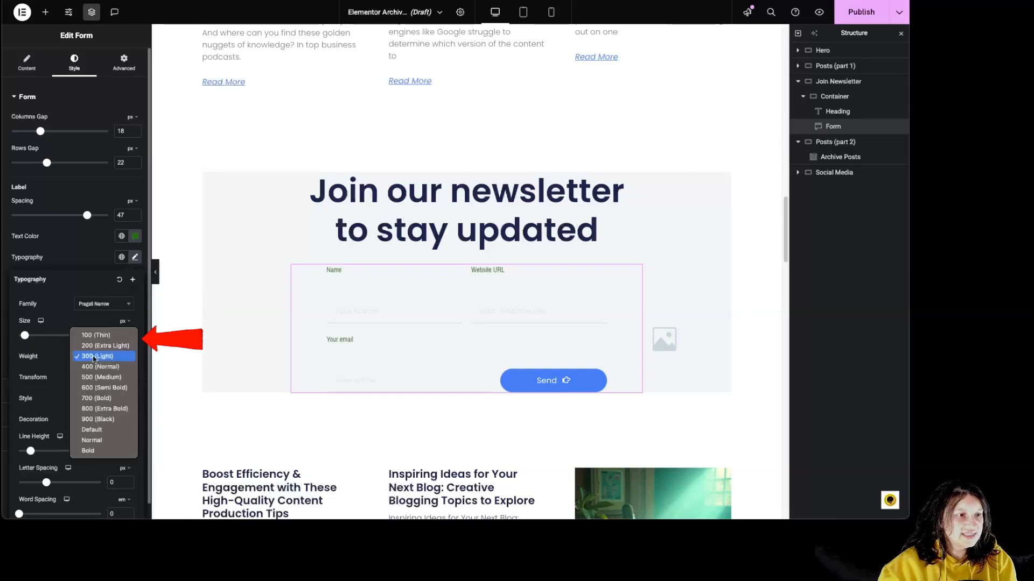
left_click(104, 399)
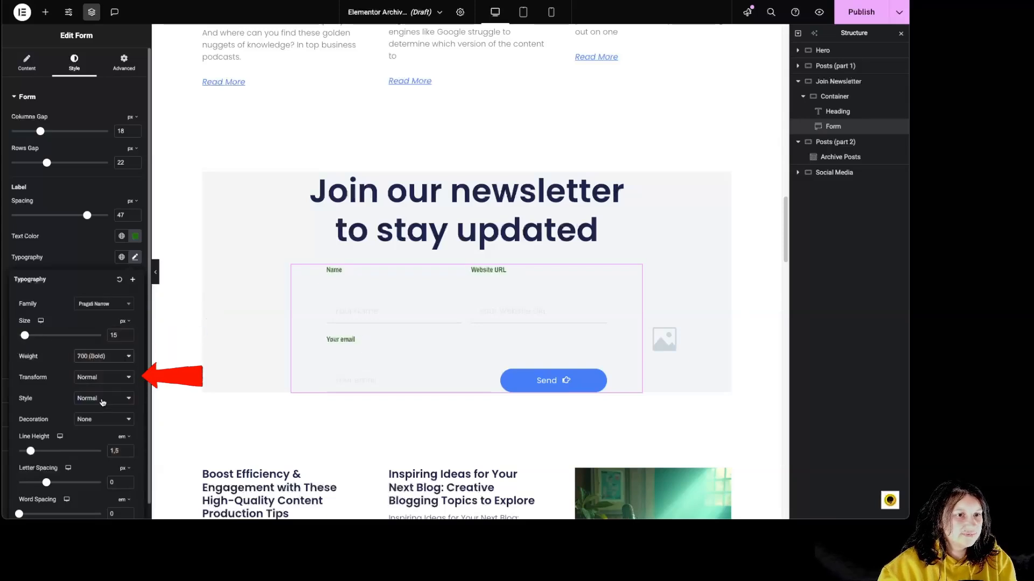
Step: Try uppercase and lowercase transforms on the form labels, then set the transform to Capitalize
left_click(90, 380)
left_click(97, 345)
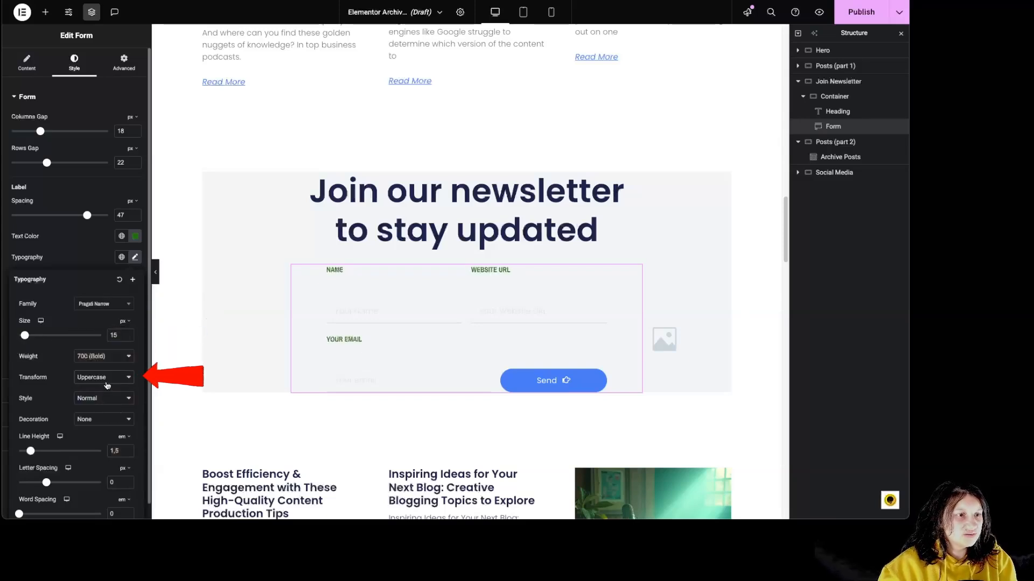
left_click(102, 377)
left_click(98, 389)
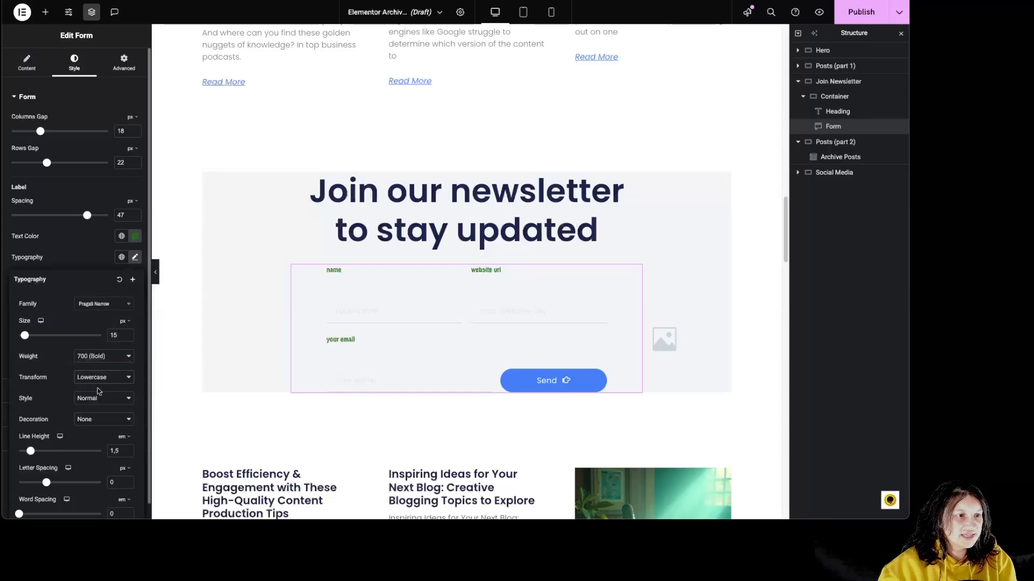
left_click(99, 379)
left_click(100, 390)
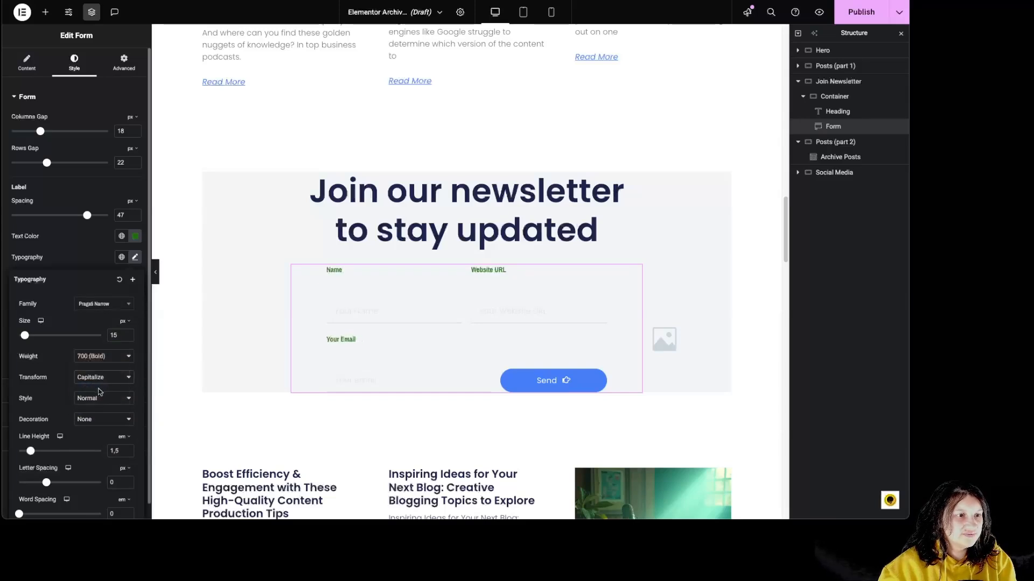
Step: Set the label text style to Italic and its decoration to Underline
left_click(102, 399)
left_click(111, 409)
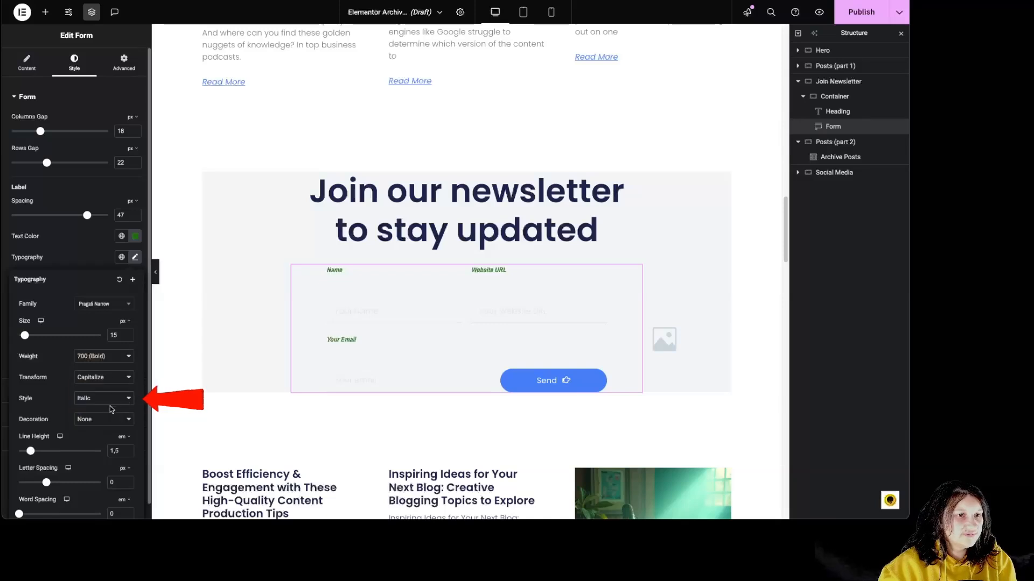
left_click(108, 419)
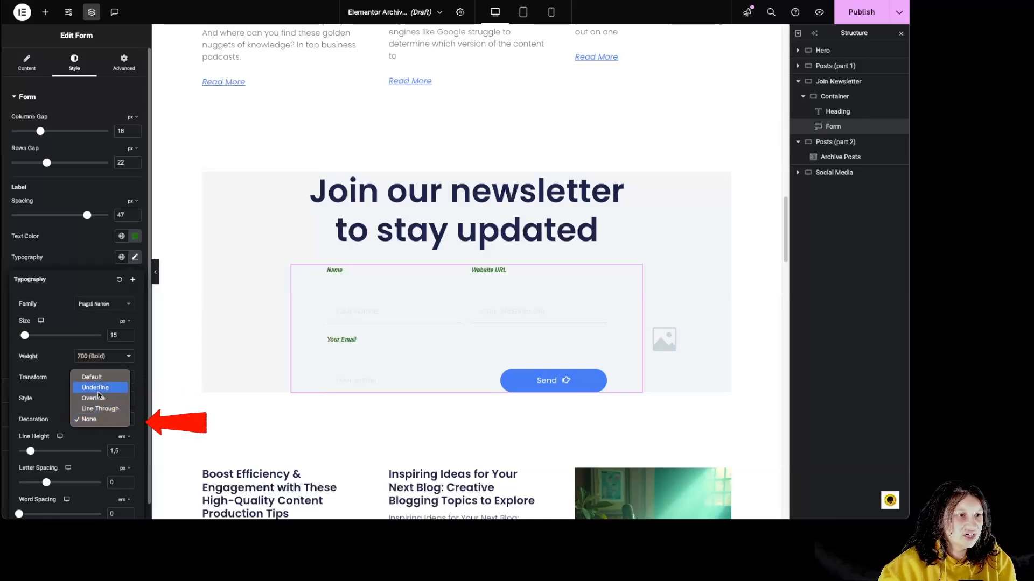
left_click(97, 389)
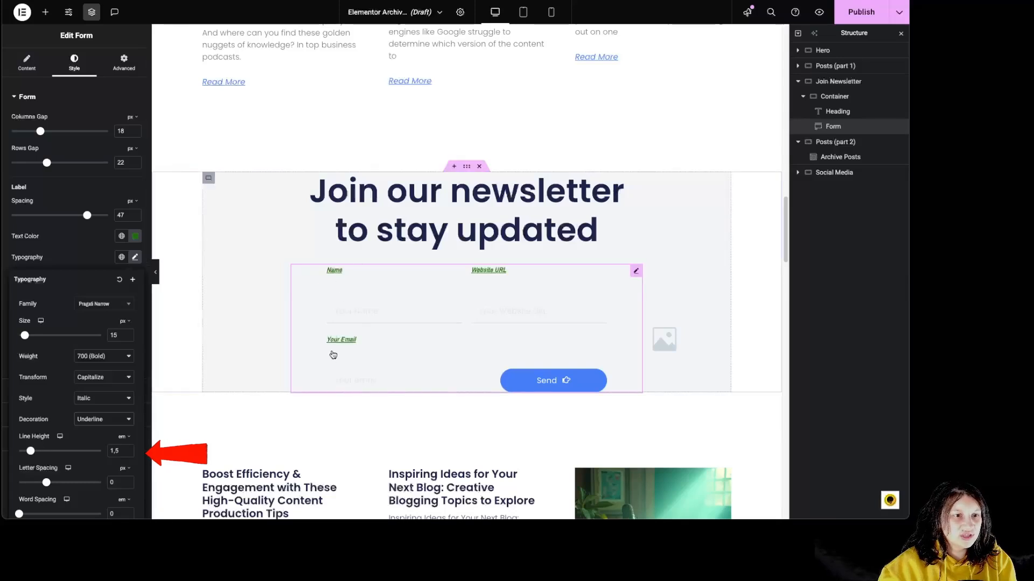
Step: Set the labels' line height to 1.6 em and letter spacing to 7.7 px, and widen their word spacing
mouse_move(31, 451)
left_mouse_down()
mouse_move(85, 454)
mouse_move(42, 453)
left_mouse_up()
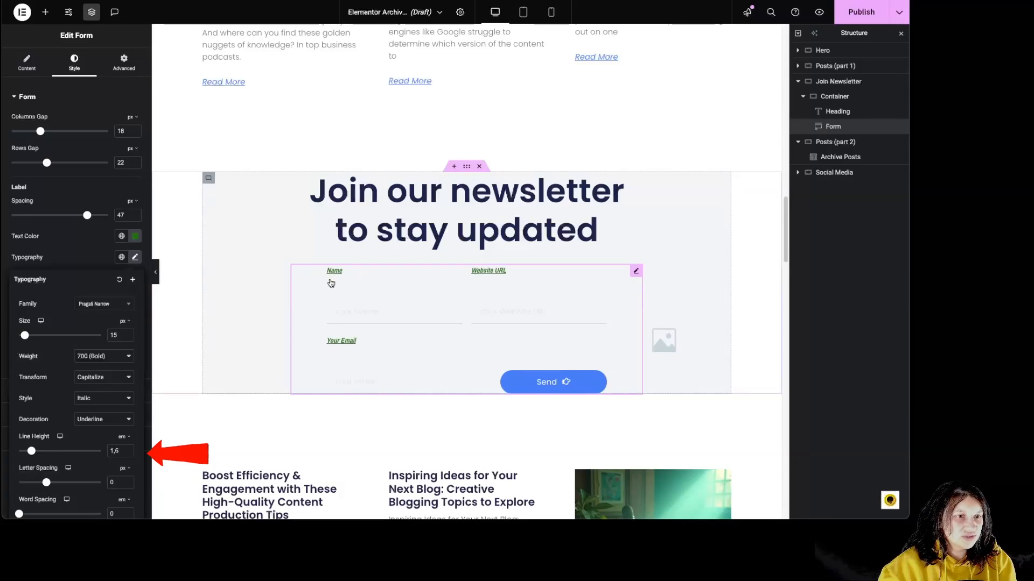
left_click_drag(46, 483, 89, 483)
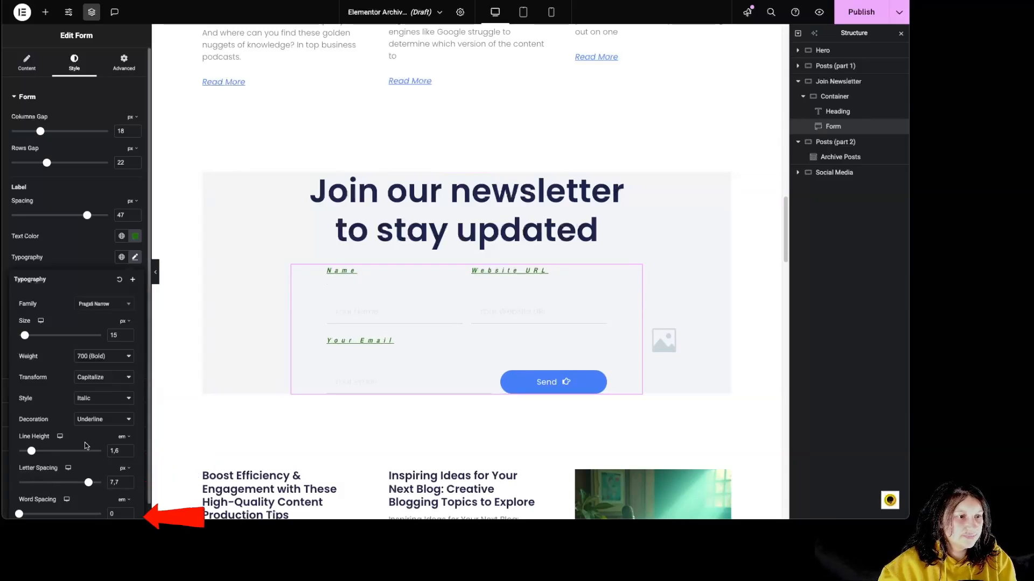
left_click_drag(29, 515, 59, 515)
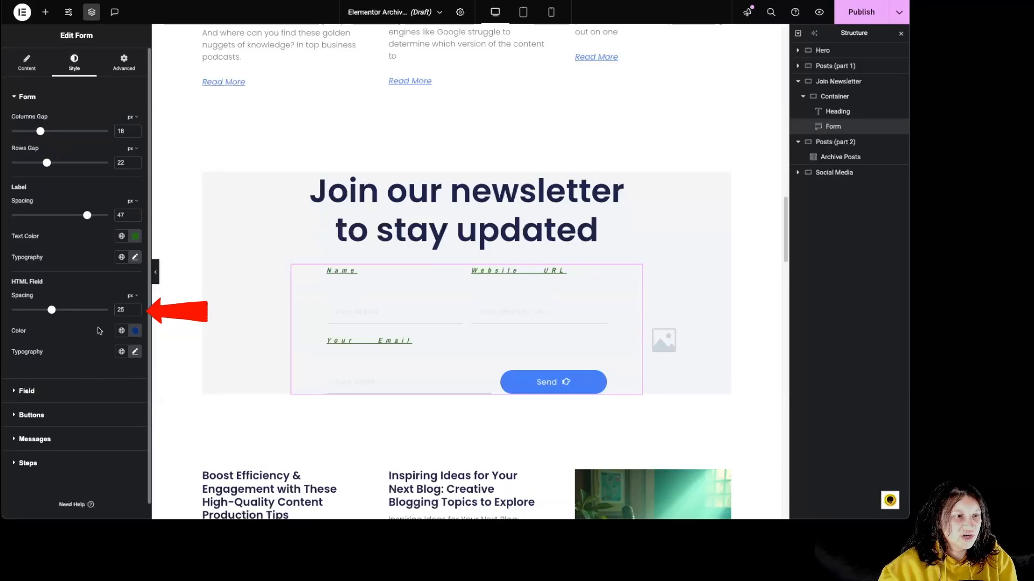
Step: Hide the form's field labels and return to the form's style settings
left_click(48, 396)
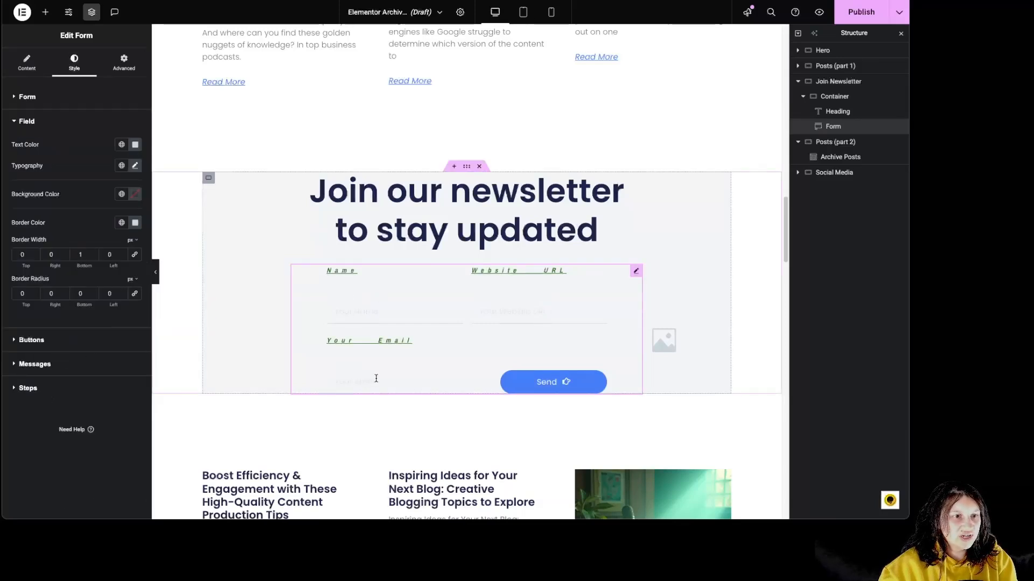
left_click(37, 73)
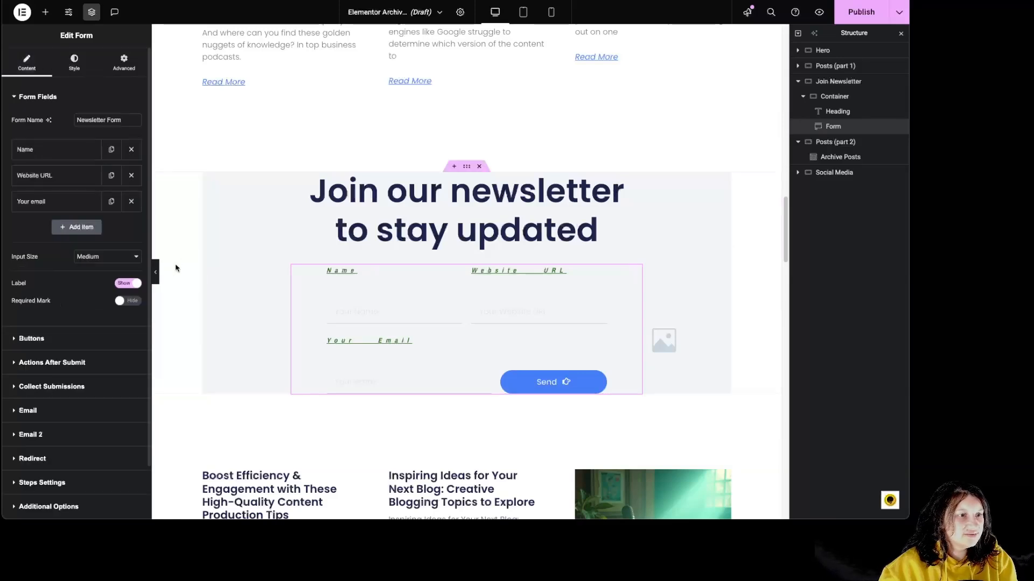
left_click(74, 64)
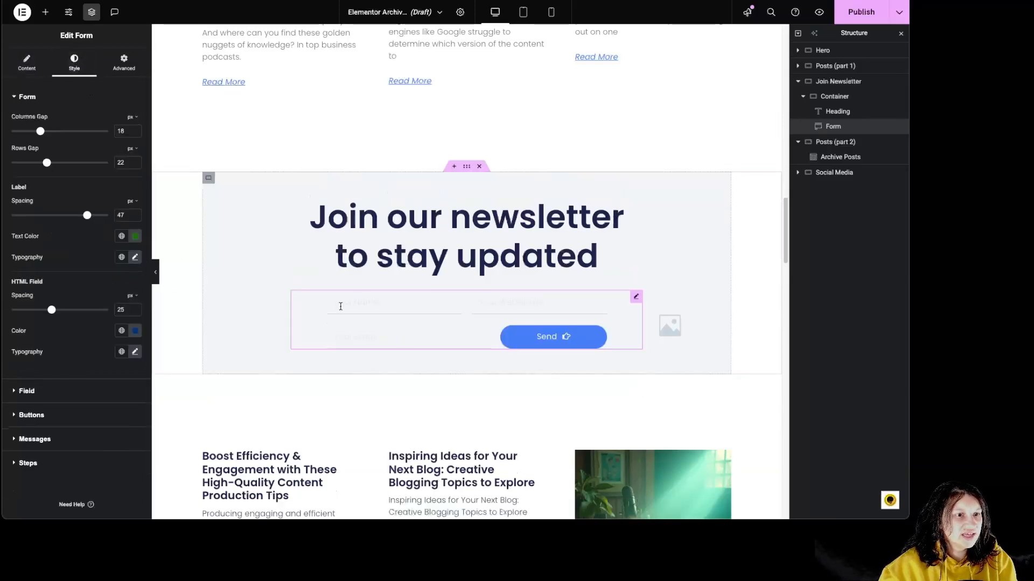
Step: Change the text color of the form fields to dark blue
left_click(33, 392)
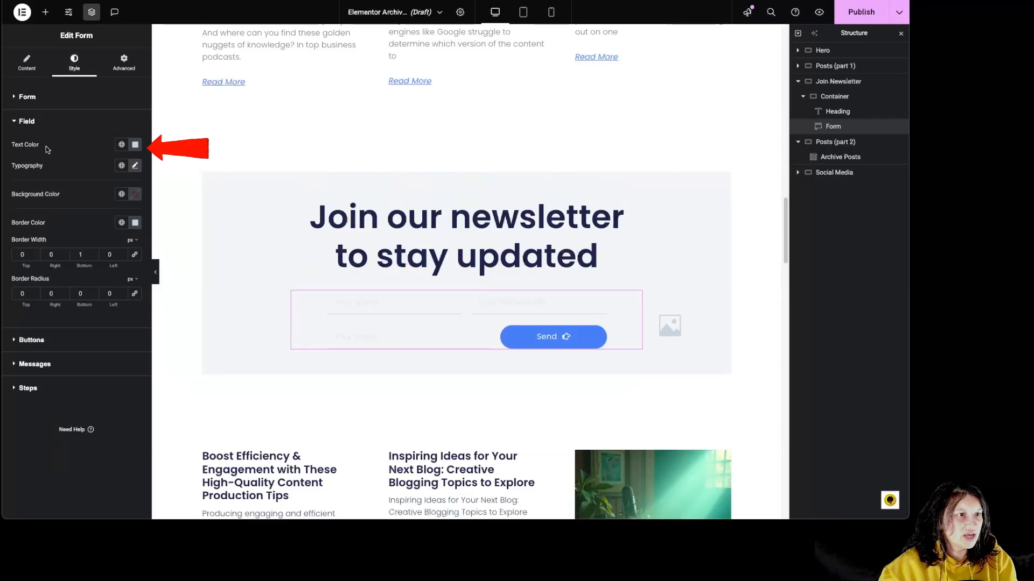
left_click(135, 144)
left_click_drag(156, 216, 82, 149)
left_click(135, 145)
left_click_drag(164, 228, 193, 236)
left_click(84, 144)
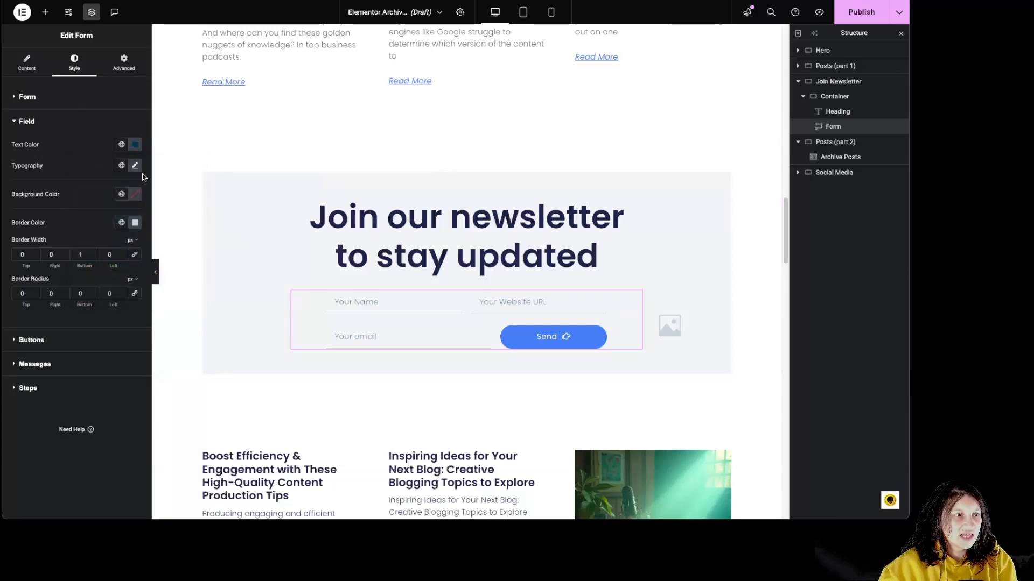
Step: Set the field typography to the Quintessential font at 30 px with a 900 (Black) weight
left_click(135, 165)
left_click(121, 215)
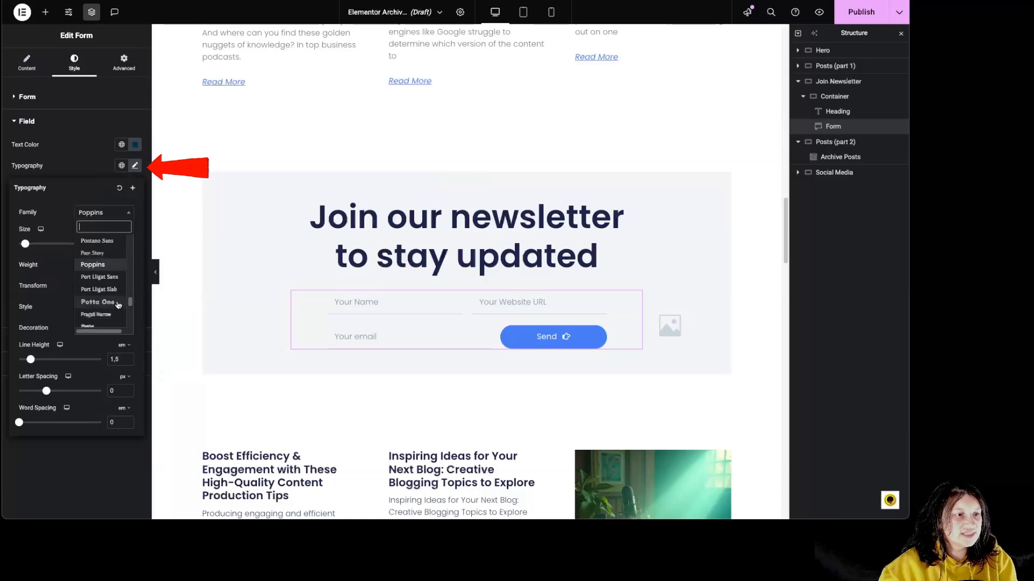
scroll(113, 307, "down", 5)
left_click(104, 311)
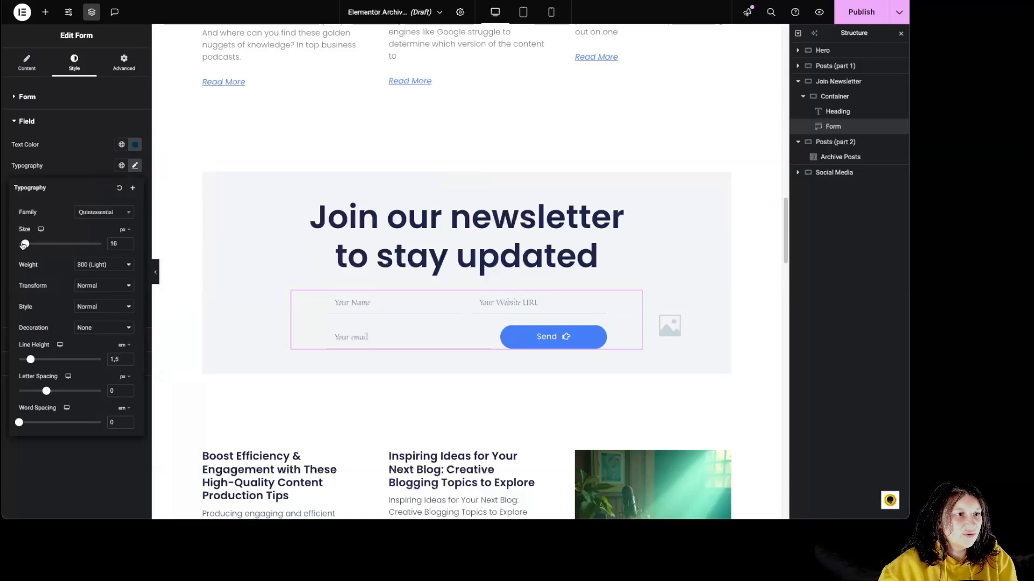
mouse_move(25, 243)
left_mouse_down()
mouse_move(50, 244)
mouse_move(32, 246)
left_mouse_up()
left_click(113, 266)
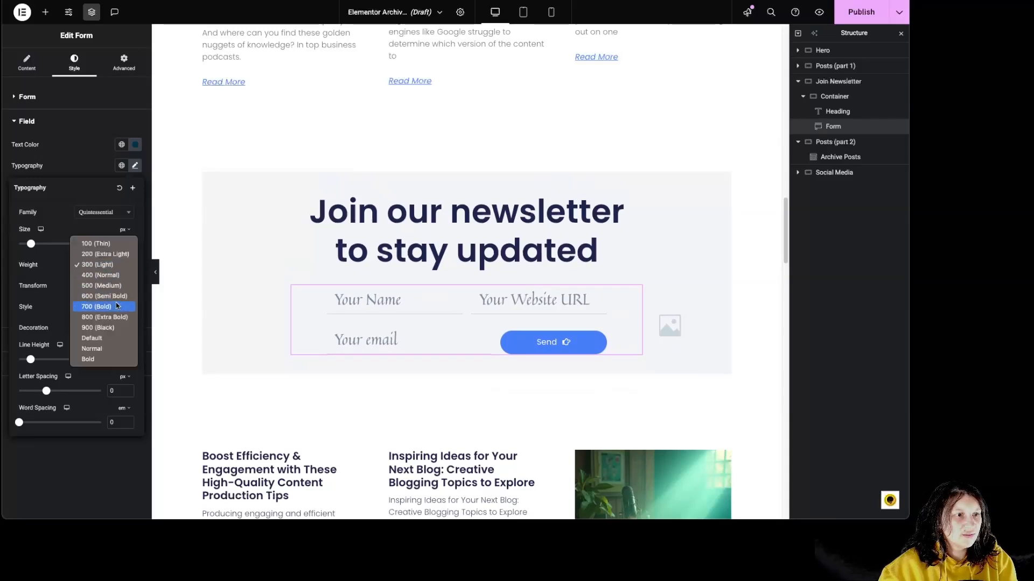
left_click(90, 327)
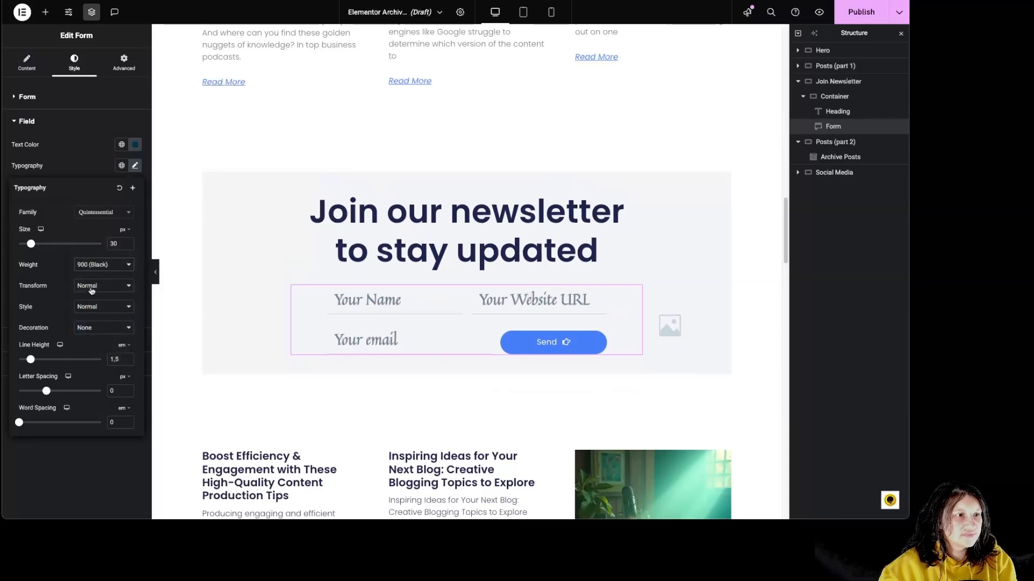
Step: Make the field text uppercase and italic with an Overline decoration, and reduce its size to 23 px
left_click(92, 290)
left_click(98, 255)
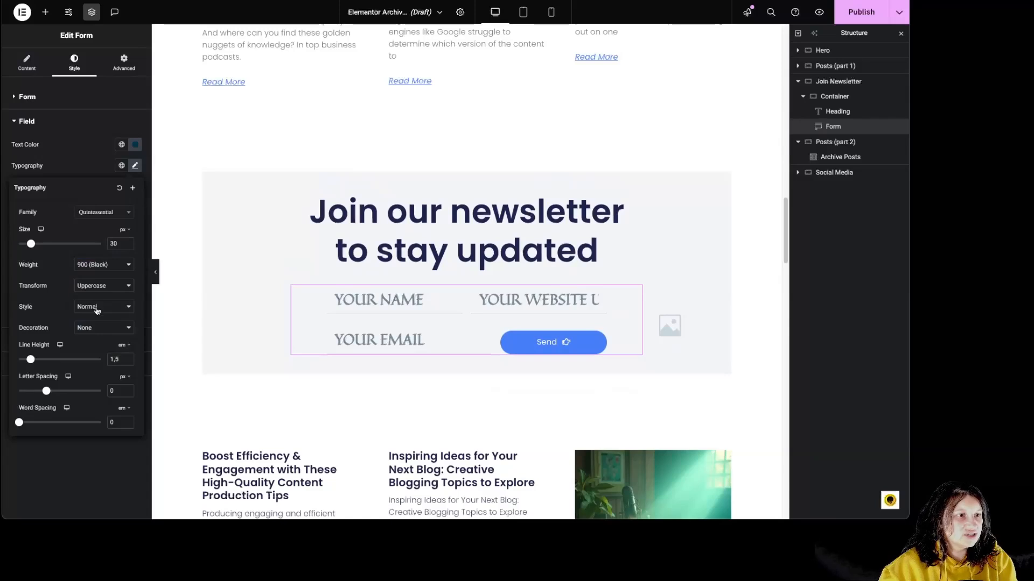
left_click(97, 308)
left_click(92, 317)
left_click(99, 328)
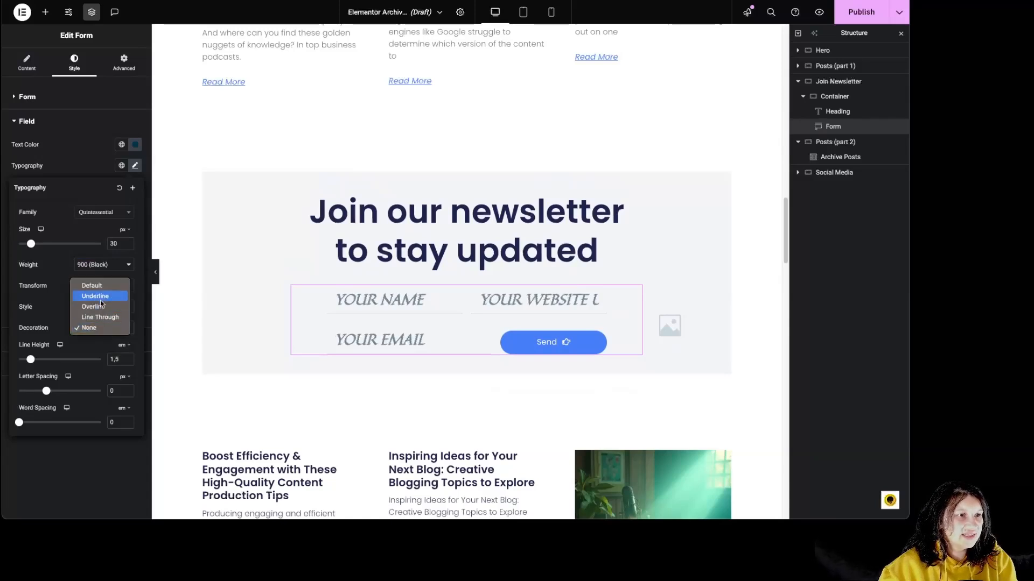
left_click(93, 307)
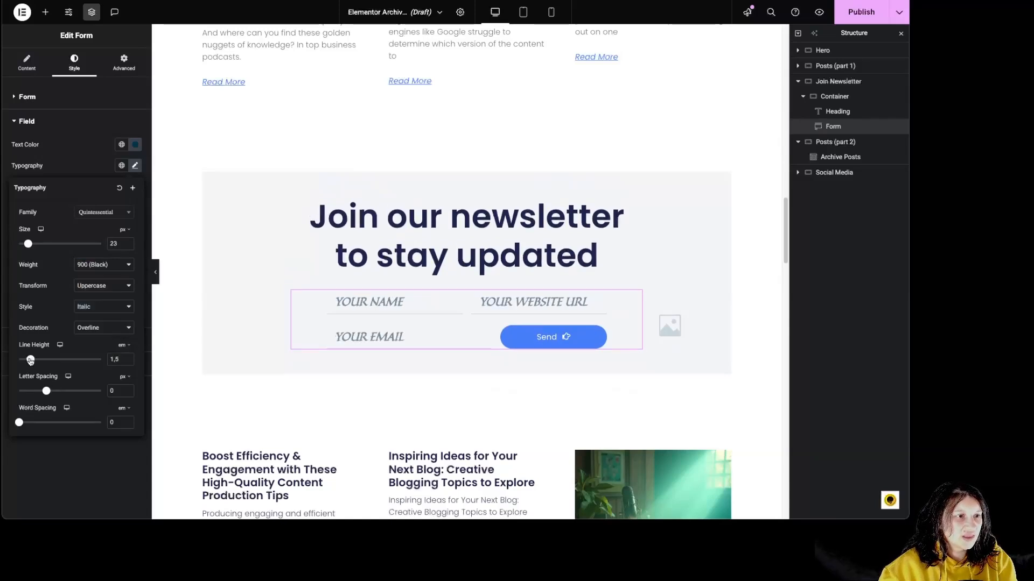
Step: Increase the line height, letter spacing and word spacing of the field text
left_click_drag(32, 362, 93, 391)
left_click_drag(19, 423, 56, 423)
left_click(84, 157)
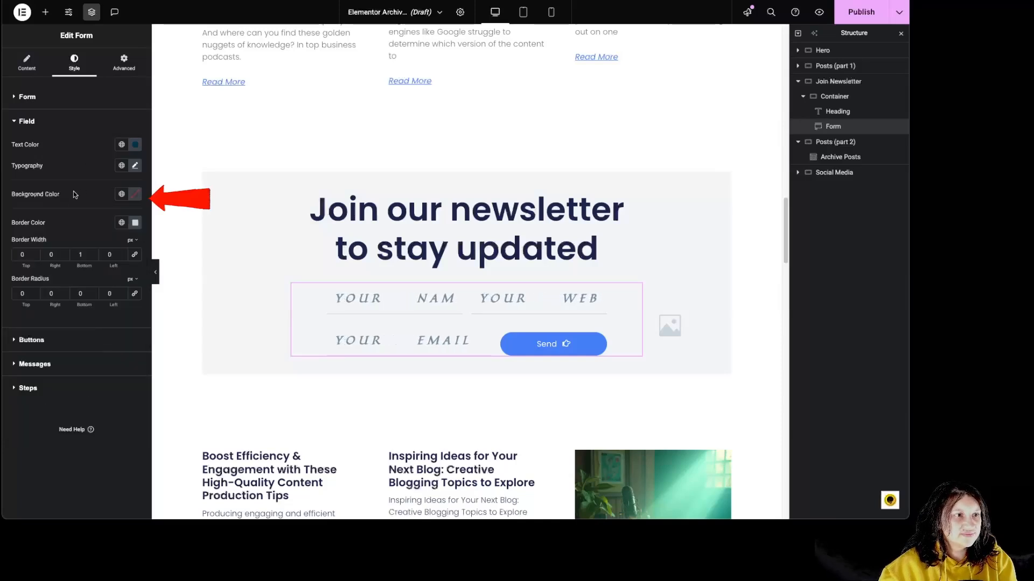
Step: Give the form fields a muted dusty pink background color
left_click(135, 194)
left_click_drag(127, 267, 134, 238)
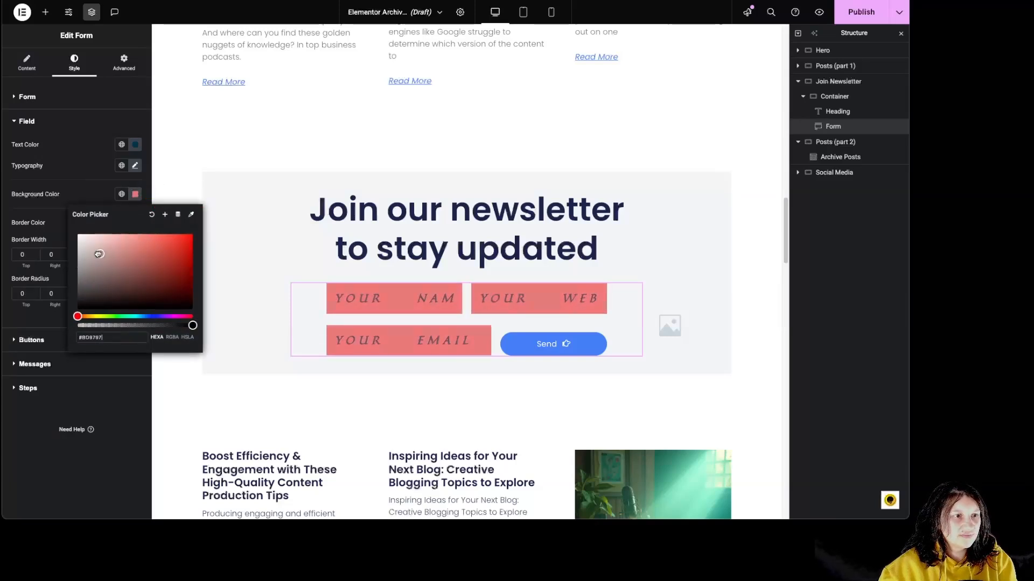
left_click(101, 203)
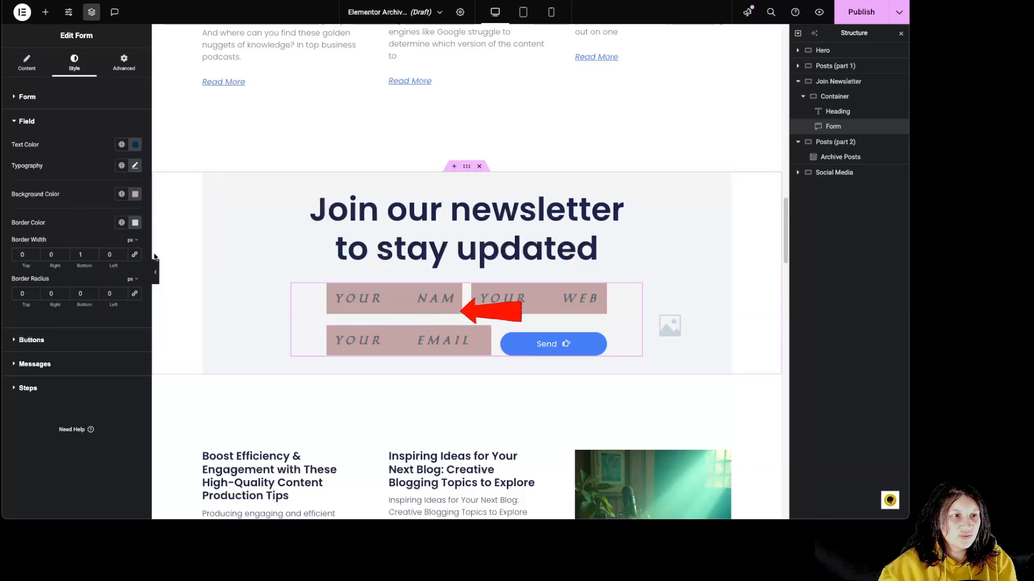
Step: Try a white field border, then make it black with widths of 6 px top, 3 px right, 9 px bottom and 3 px left
left_click(135, 223)
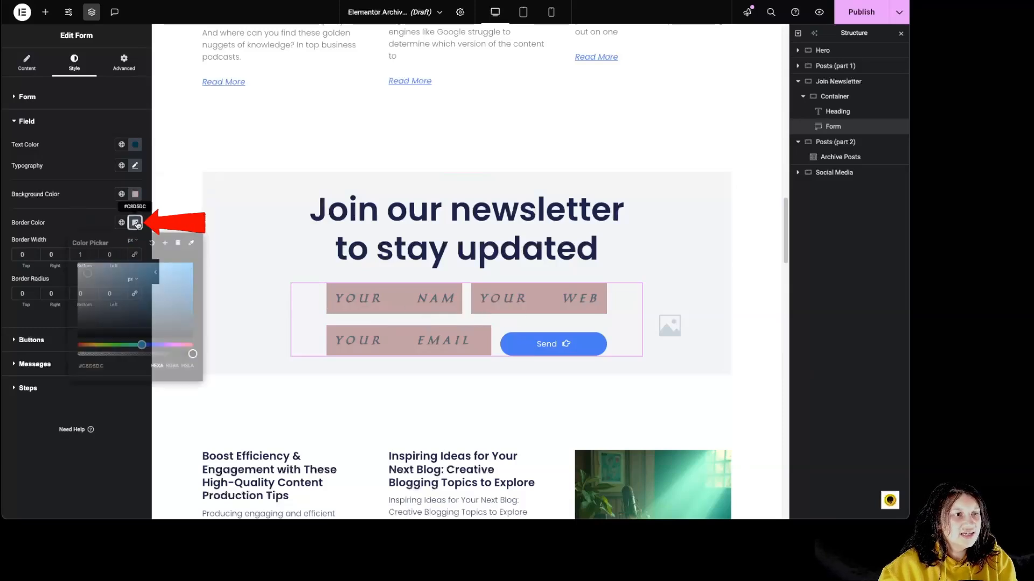
left_click(62, 249)
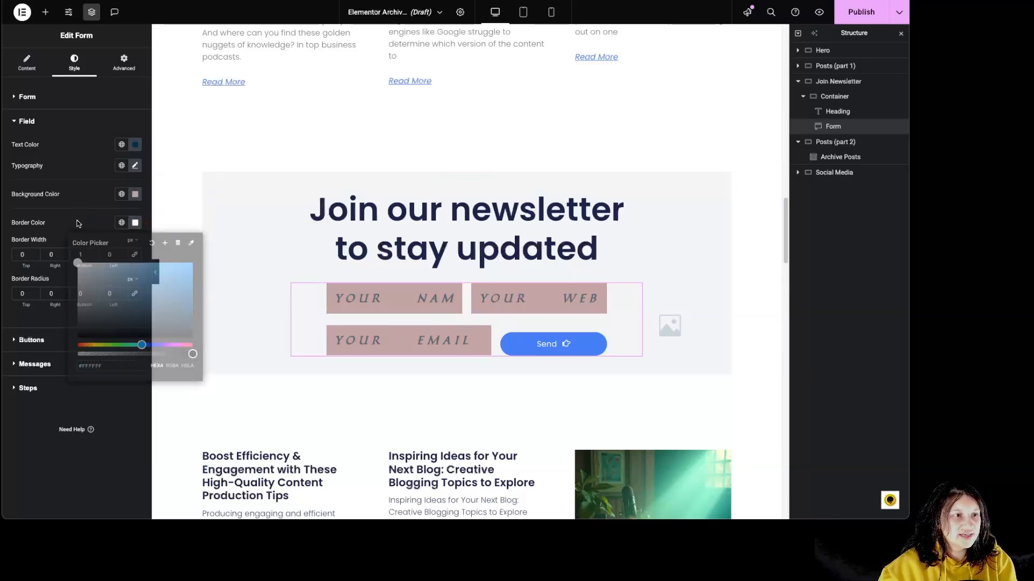
left_click(94, 252)
left_click(93, 252)
left_click(94, 252)
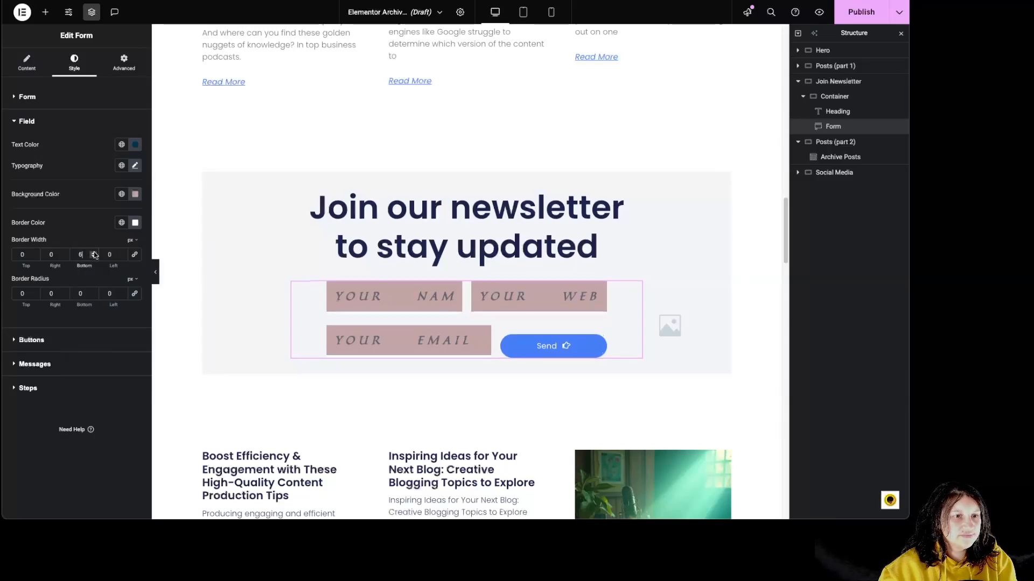
left_click(93, 252)
left_click(94, 252)
left_click(94, 252)
left_click(134, 223)
left_click_drag(129, 285, 215, 323)
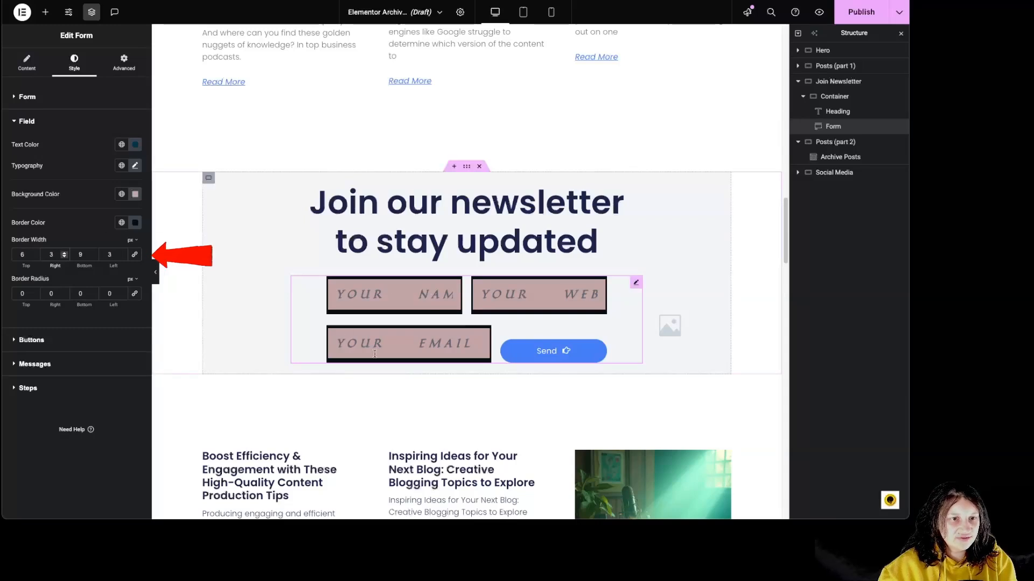
Step: Set the fields' border radius to 30 px top, 10 px right, 30 px bottom and 10 px left
left_click(20, 294)
type("1")
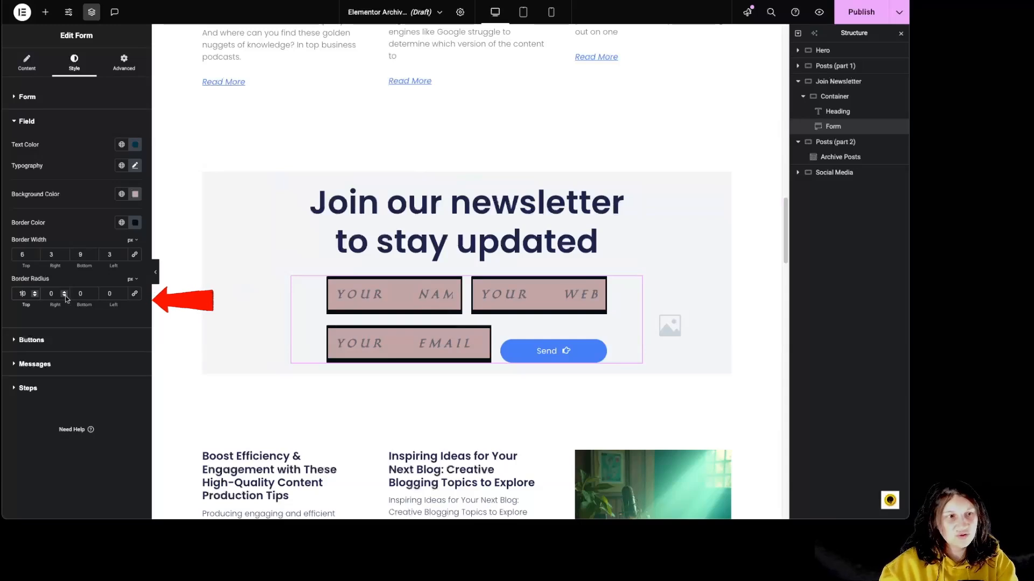
left_click(107, 295)
type("1")
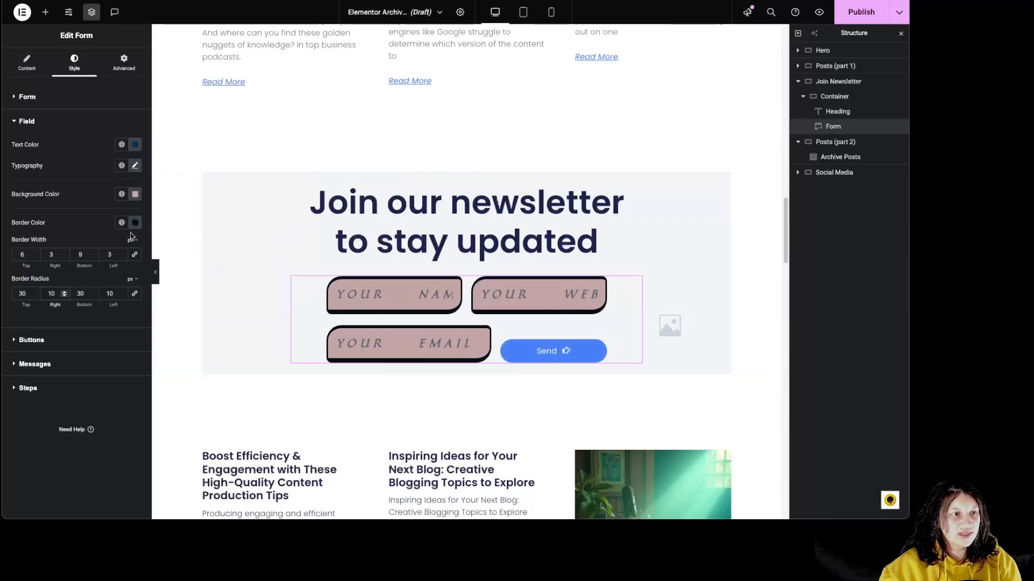
Step: Try the left, center and right positions for the Send button, then return it to Stretch
left_click(32, 339)
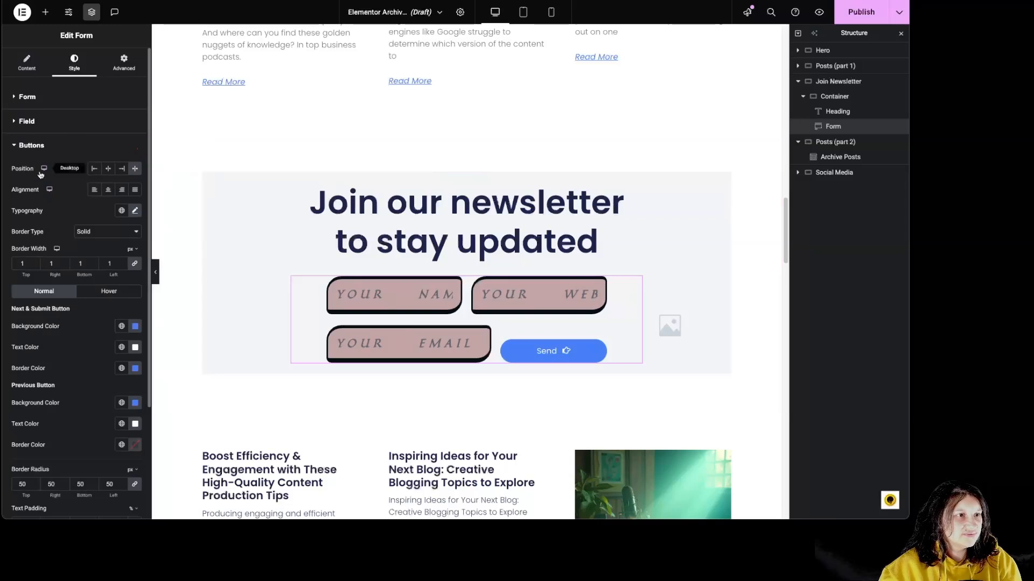
left_click(94, 170)
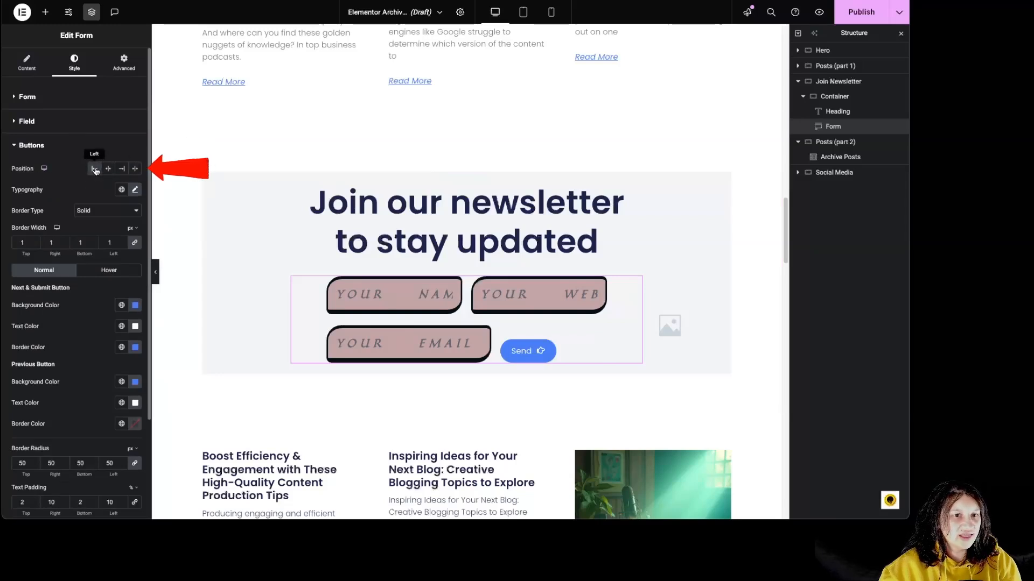
left_click(108, 170)
left_click(123, 170)
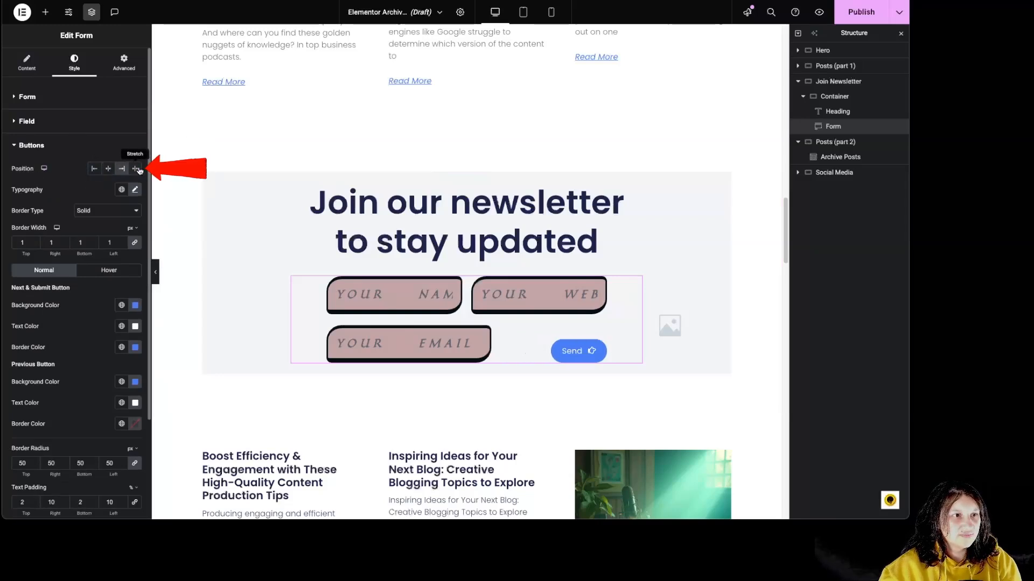
left_click(139, 169)
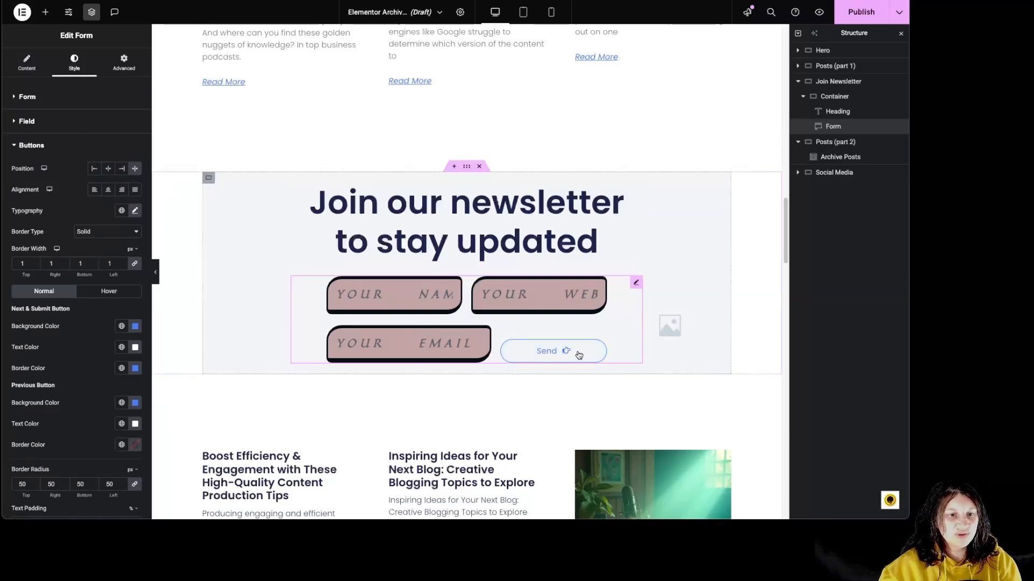
Step: Set the form button's column width to 100%
left_click(27, 63)
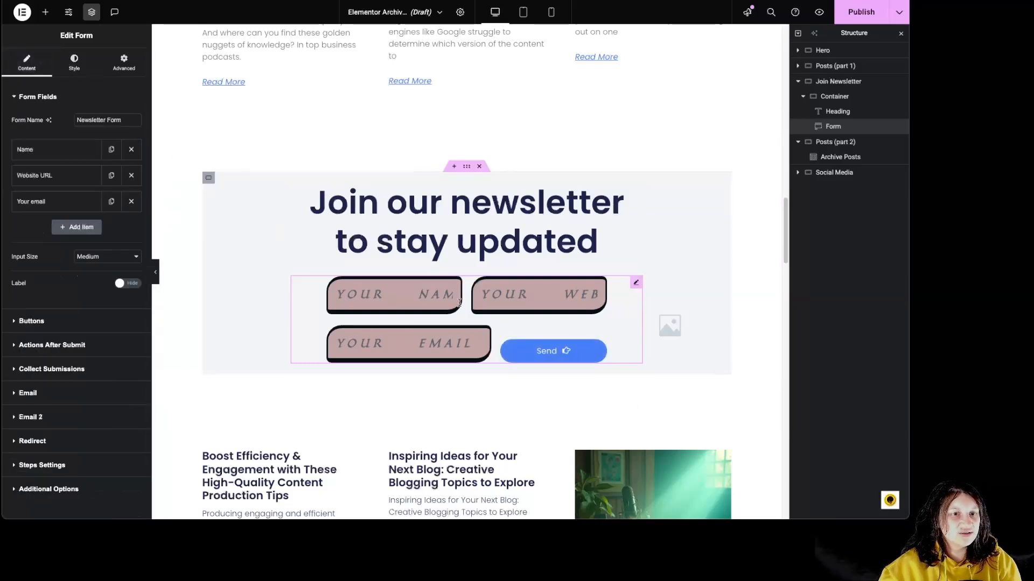
left_click(97, 321)
left_click(102, 165)
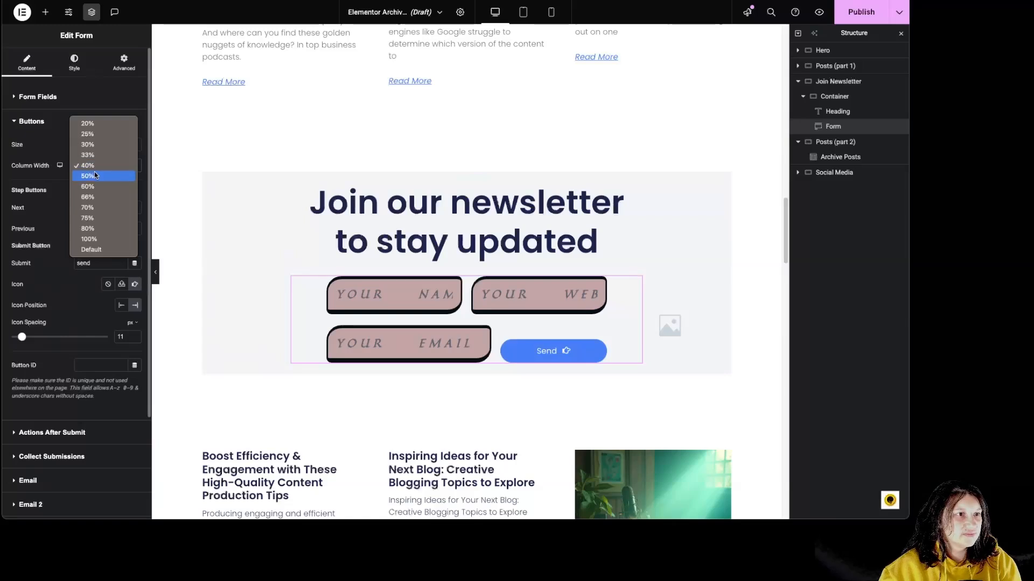
left_click(91, 239)
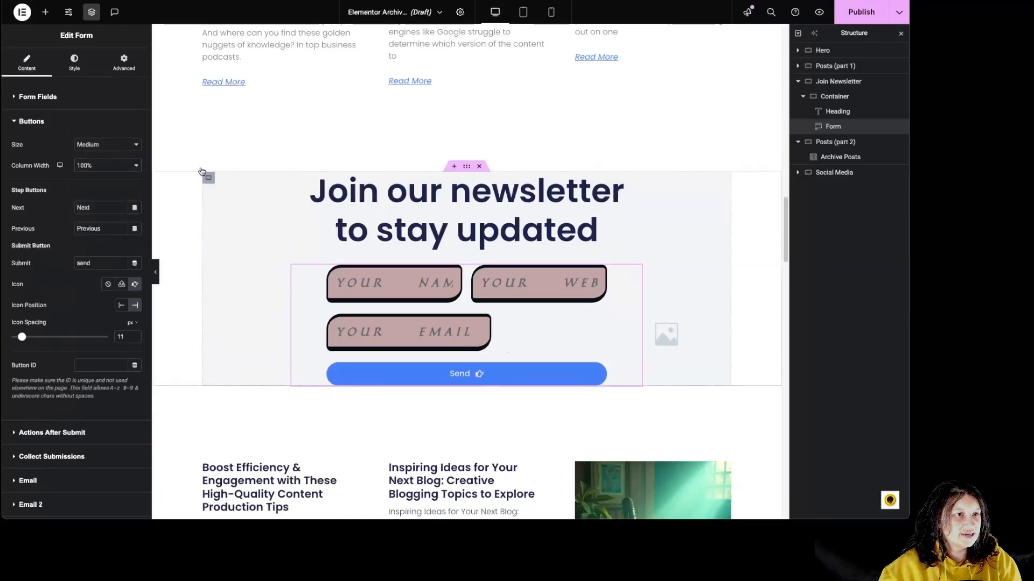
Step: Try the center, left and right positions for the Send button in its full-width column, then restore Stretch
left_click(75, 63)
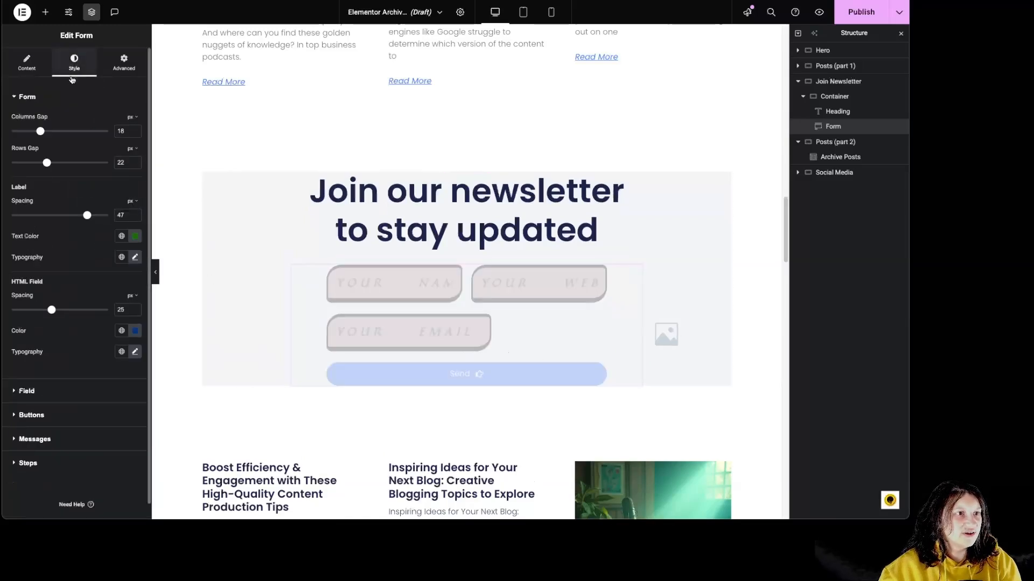
left_click(31, 415)
left_click(107, 175)
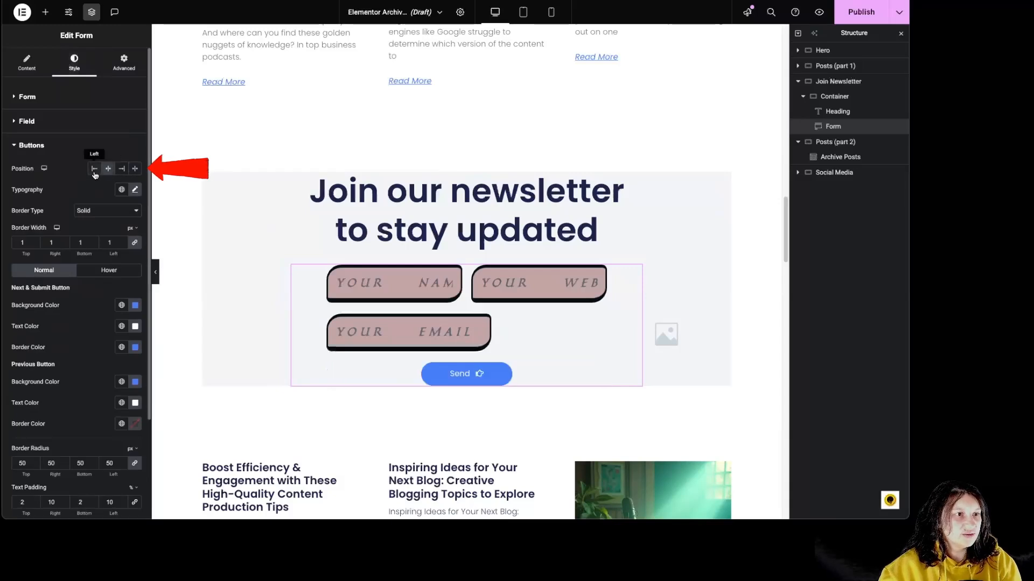
left_click(94, 168)
left_click(123, 169)
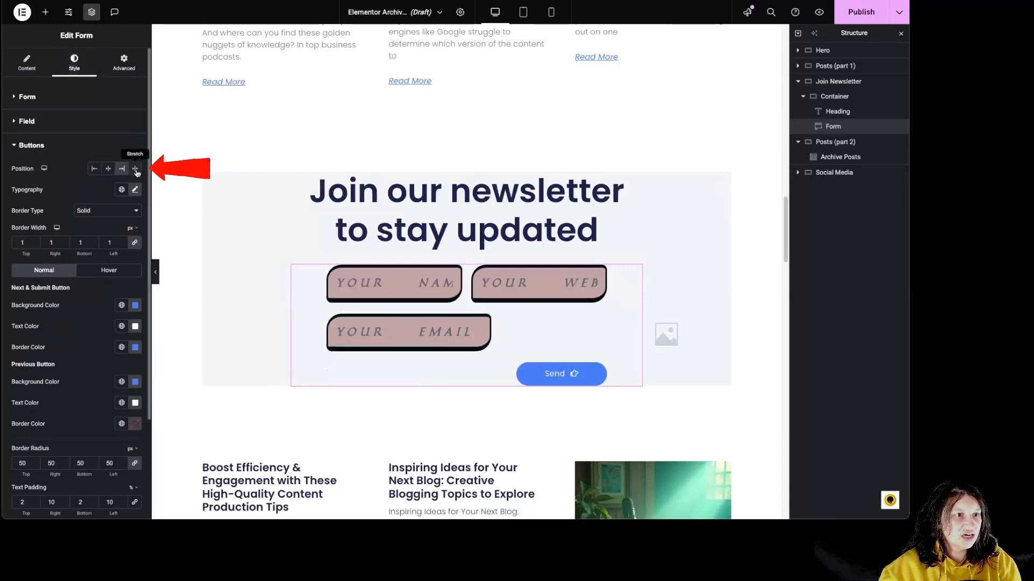
left_click(135, 169)
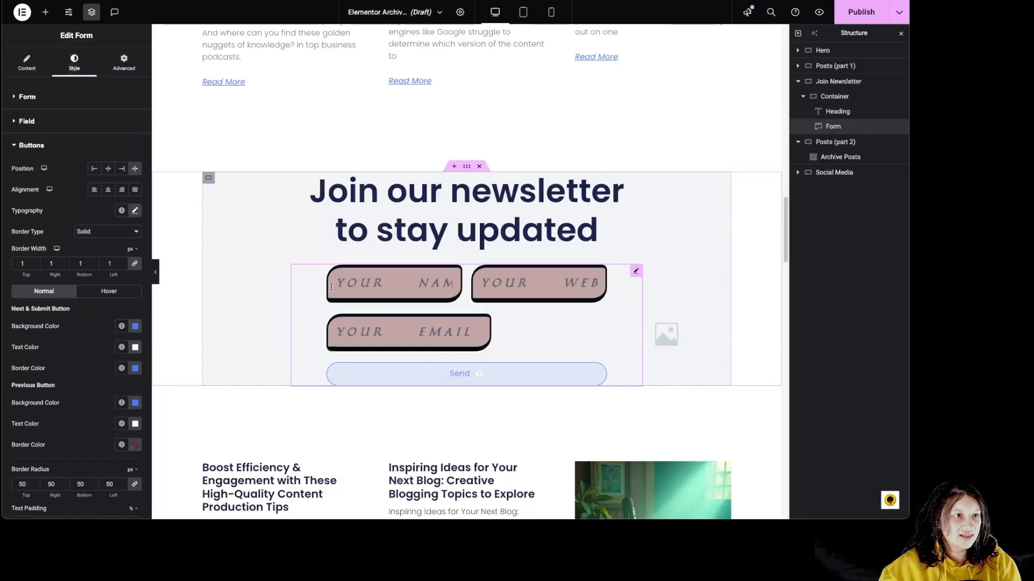
Step: Reset the fields' typography and background color, leaving only a 1 px bottom border and a border radius of 0
left_click(57, 124)
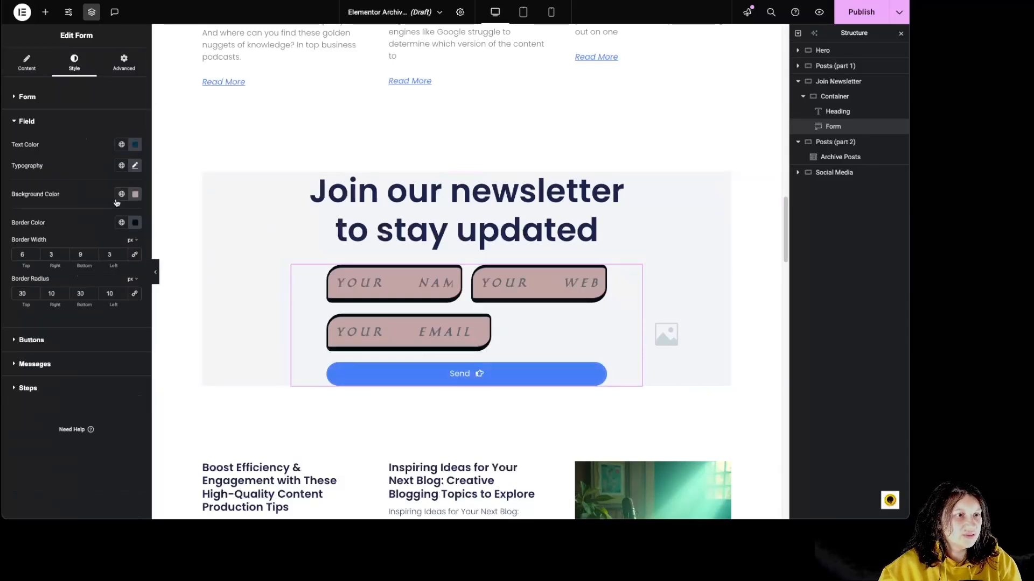
left_click(135, 193)
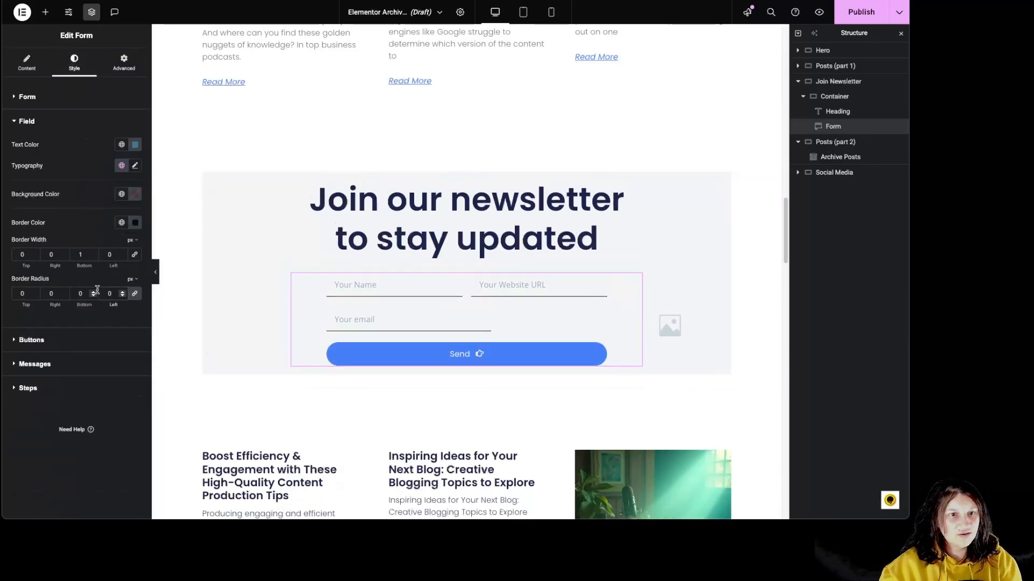
Step: Try the start and end alignments for the stretched Send button's content and leave it centered
left_click(59, 341)
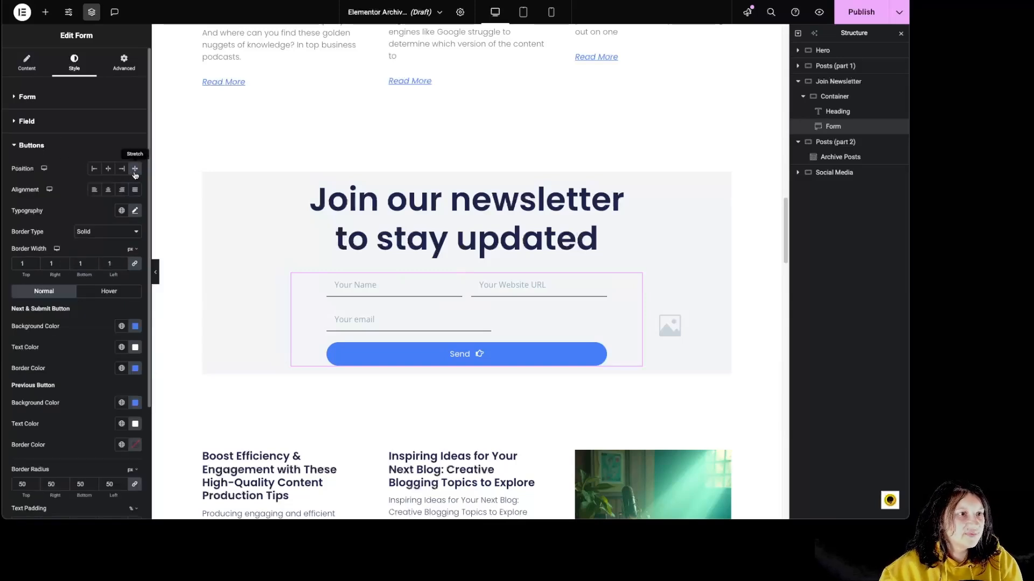
left_click(93, 190)
left_click(108, 191)
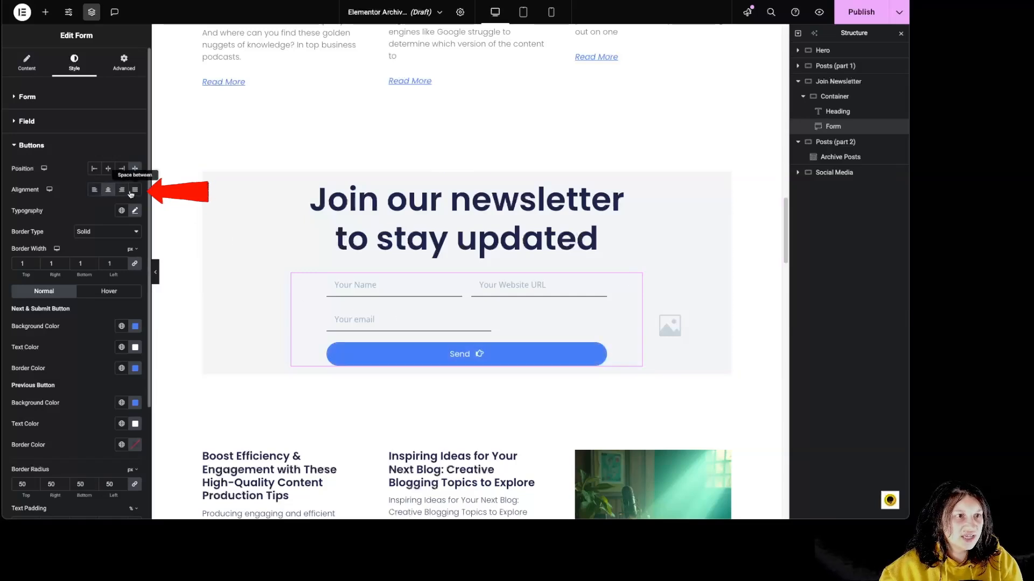
left_click(121, 190)
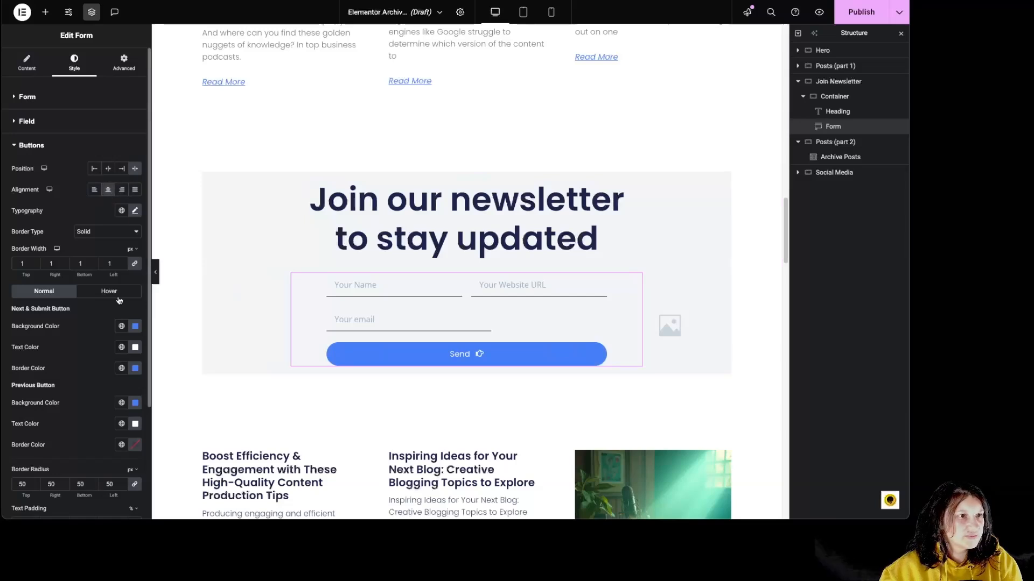
Step: Try a handwritten-style font for the Send button at 84 px with 800 (Extra Bold) weight
left_click(135, 211)
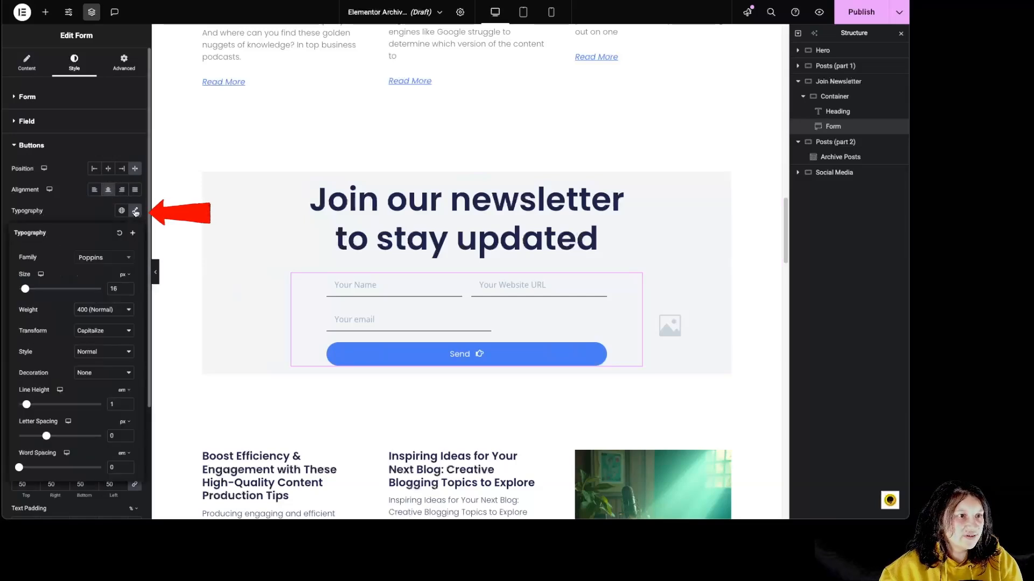
left_click_drag(26, 289, 53, 288)
left_click(103, 257)
left_click(100, 312)
left_click(100, 311)
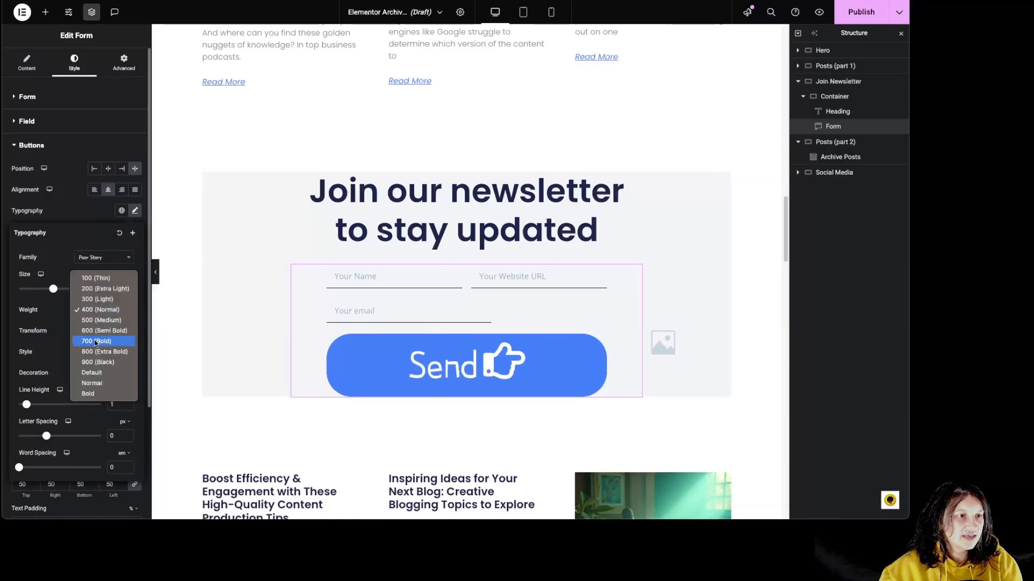
left_click(98, 353)
Step: Try uppercase, italic and underlined text on the Send button
left_click(102, 330)
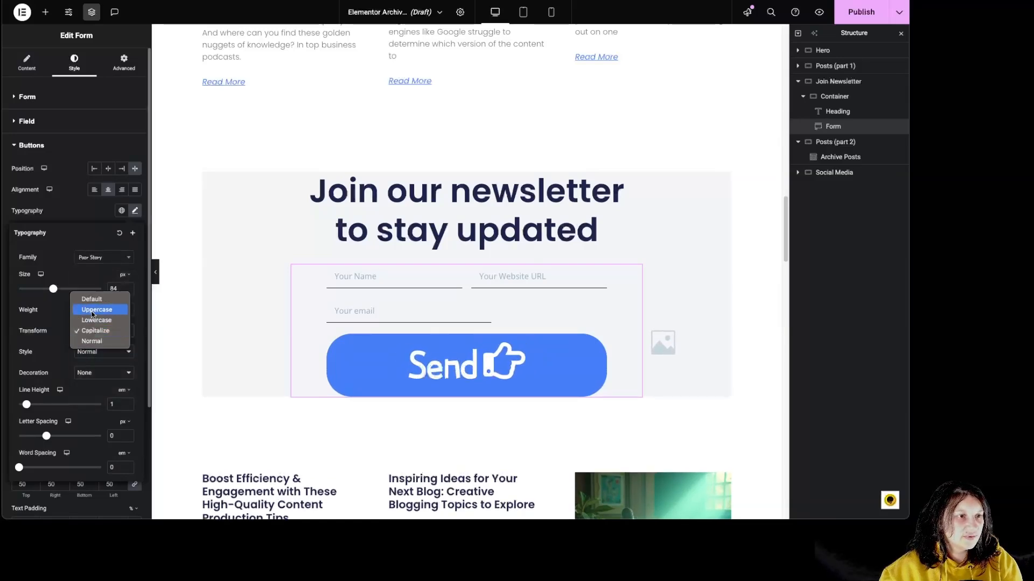
left_click(93, 311)
left_click(96, 353)
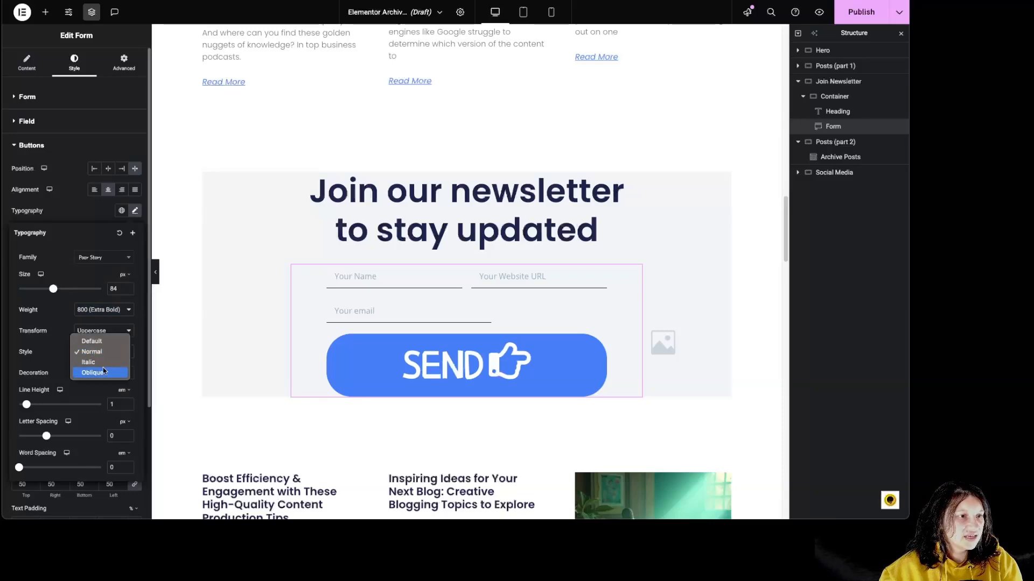
left_click(101, 362)
left_click(90, 374)
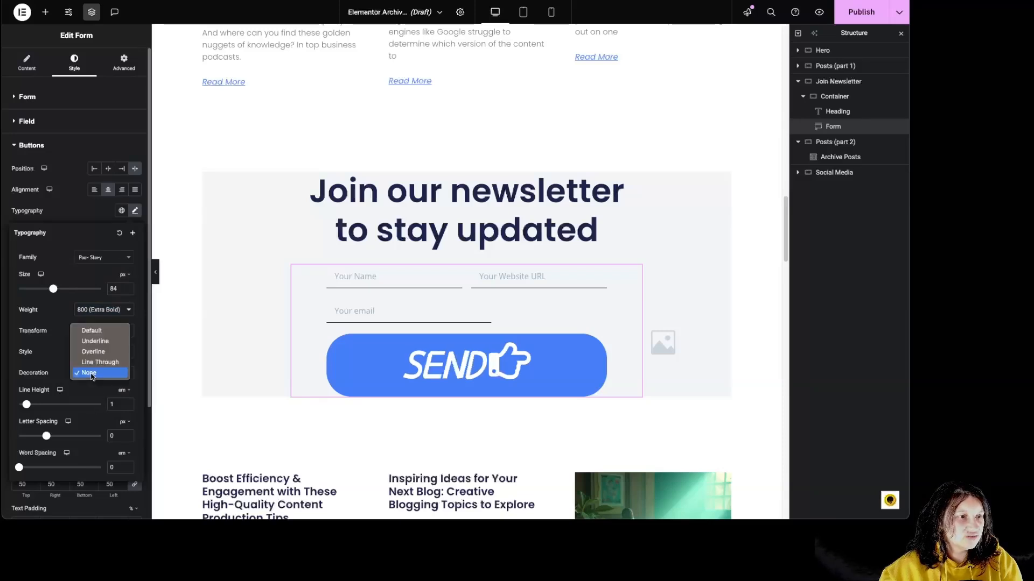
left_click(94, 341)
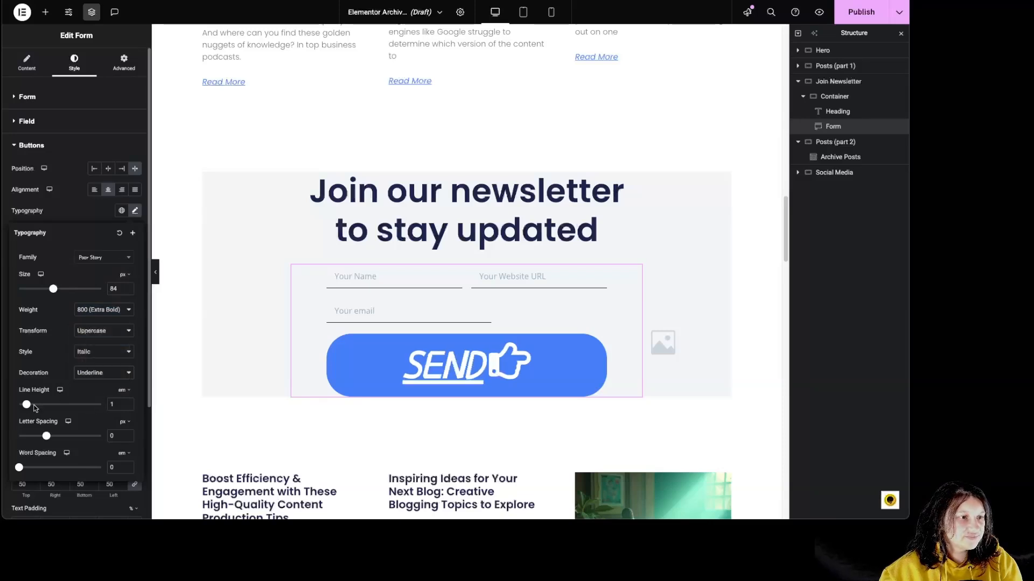
Step: Try a line height of 3.7, letter spacing of 9.8 px and word spacing of 0.4, then reset the button's typography
left_click_drag(26, 404, 99, 437)
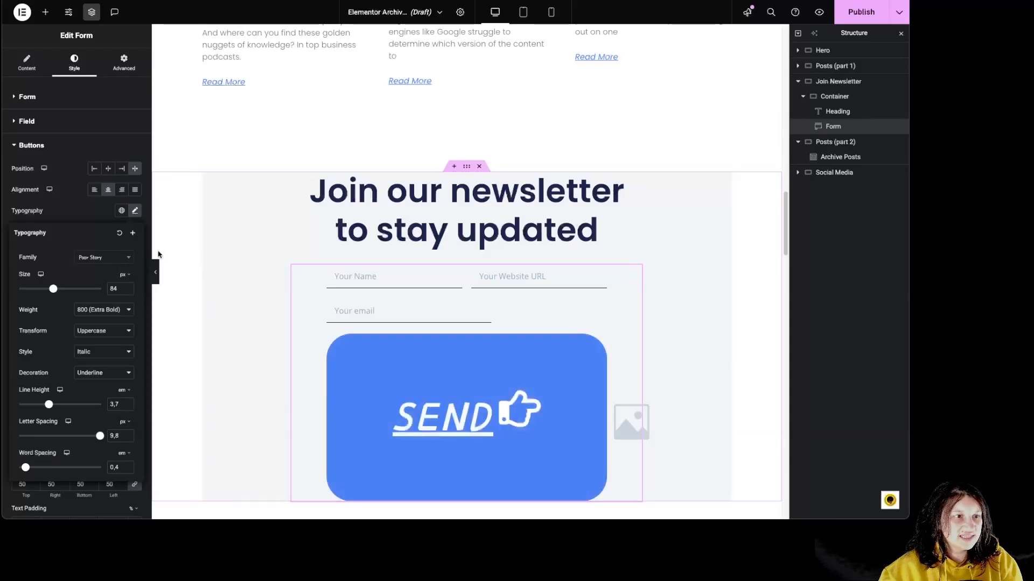
left_click(119, 235)
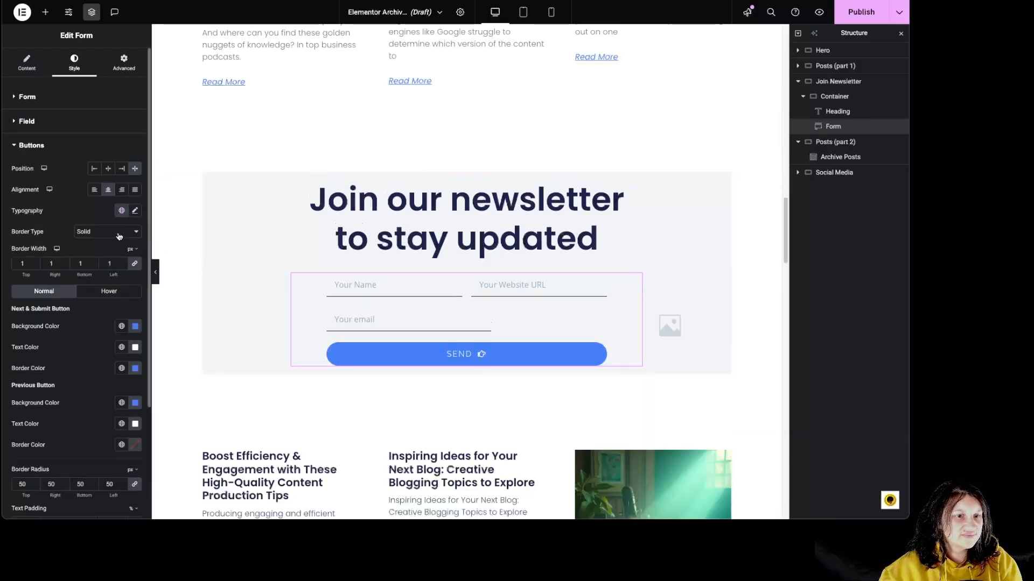
Step: Review the button's border type options and compare its Normal and Hover state settings
left_click(82, 235)
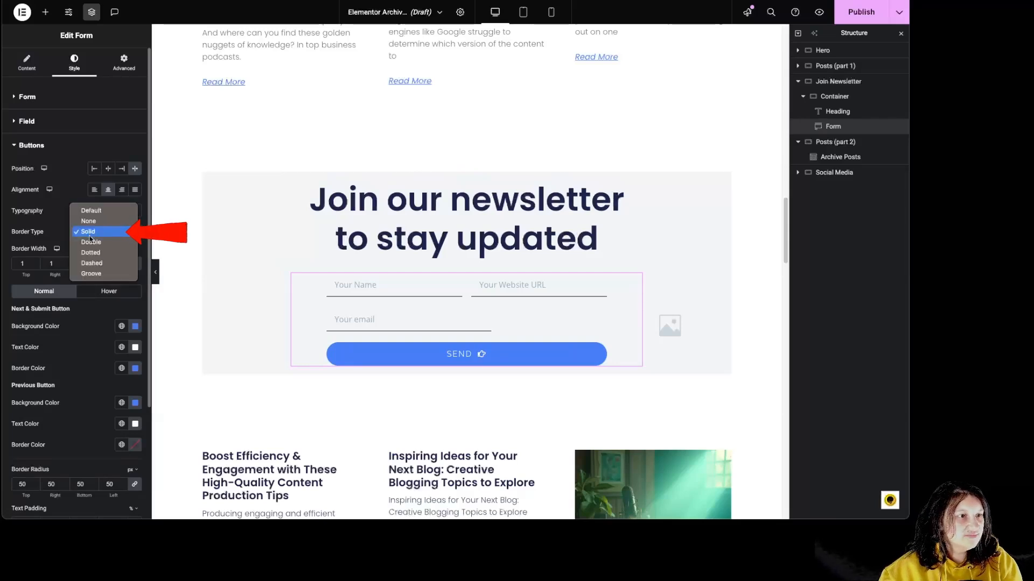
left_click(46, 230)
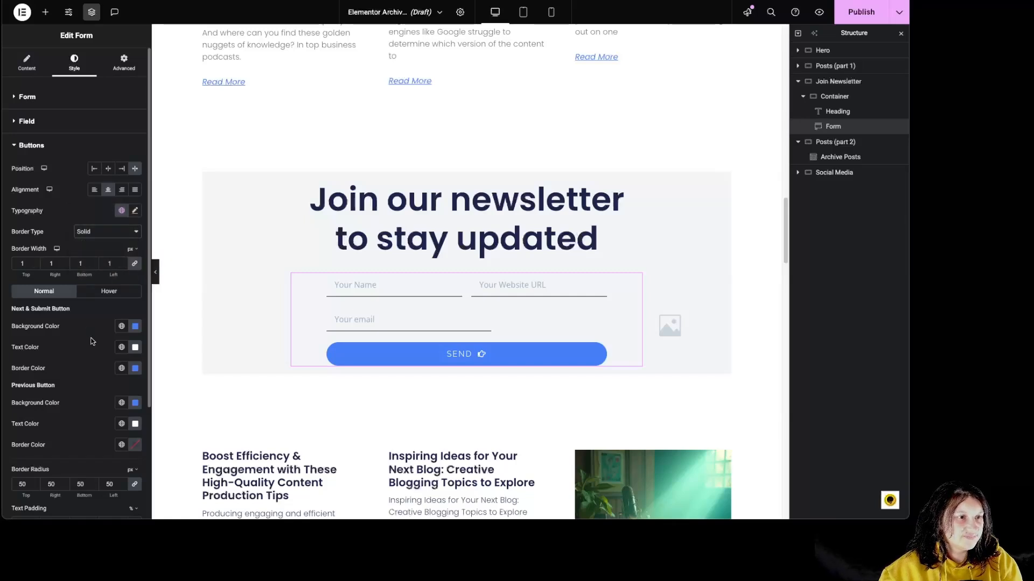
scroll(95, 341, "down", 1)
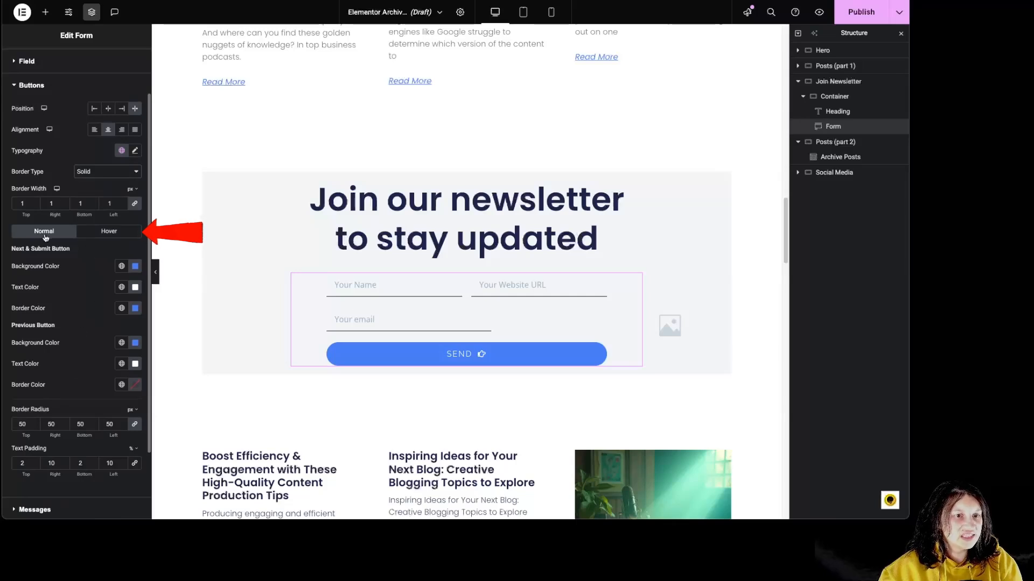
left_click(114, 231)
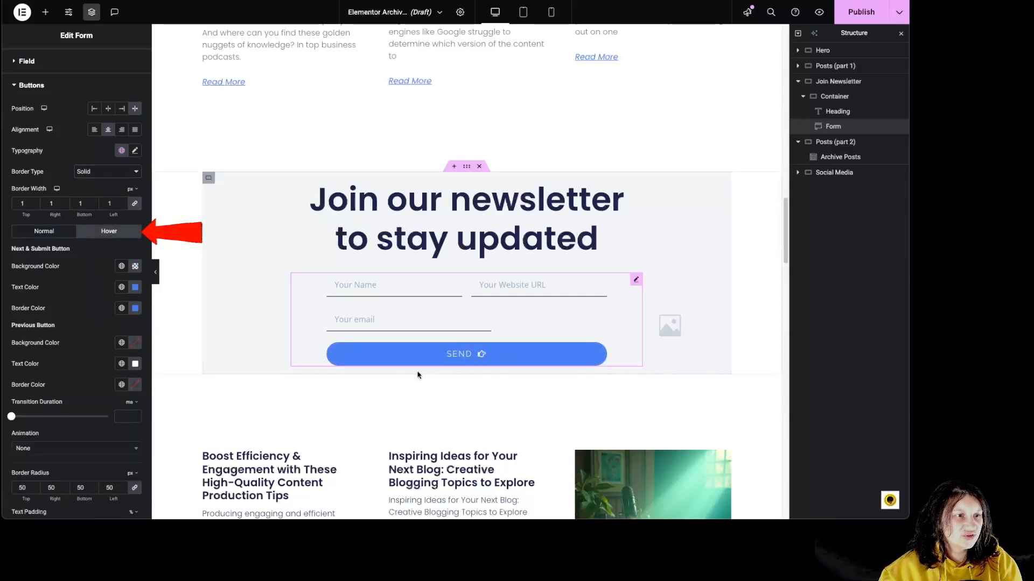
left_click(37, 232)
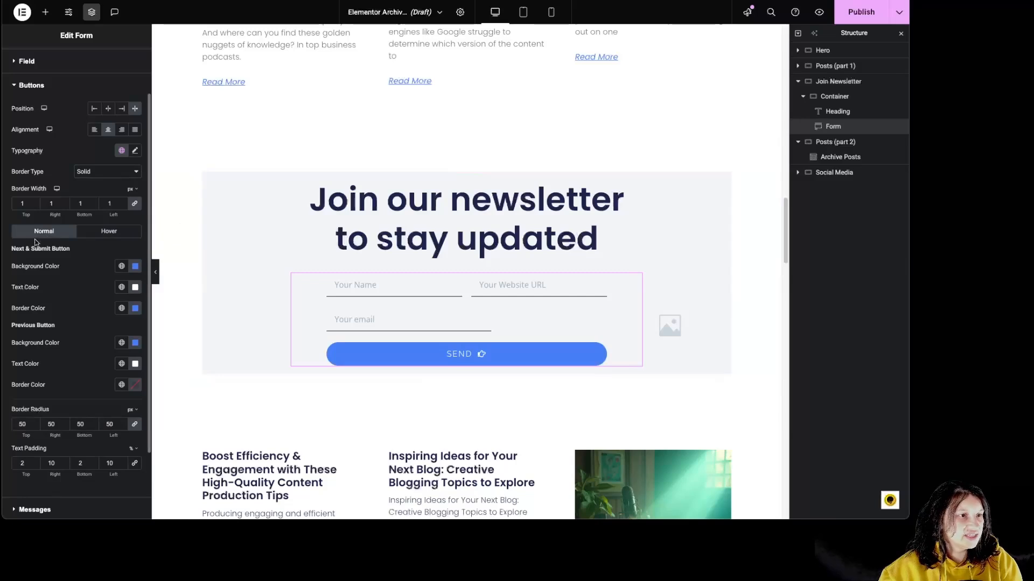
Step: In the Normal state, give the submit button a dark navy background and light pink #FFD2D2 text
left_click(136, 266)
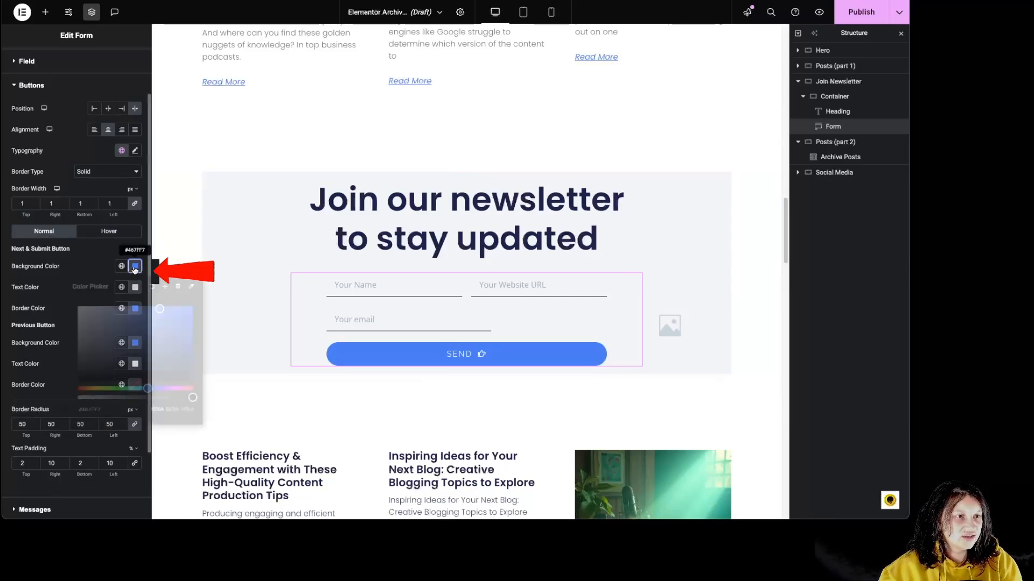
left_click(187, 360)
left_click(78, 267)
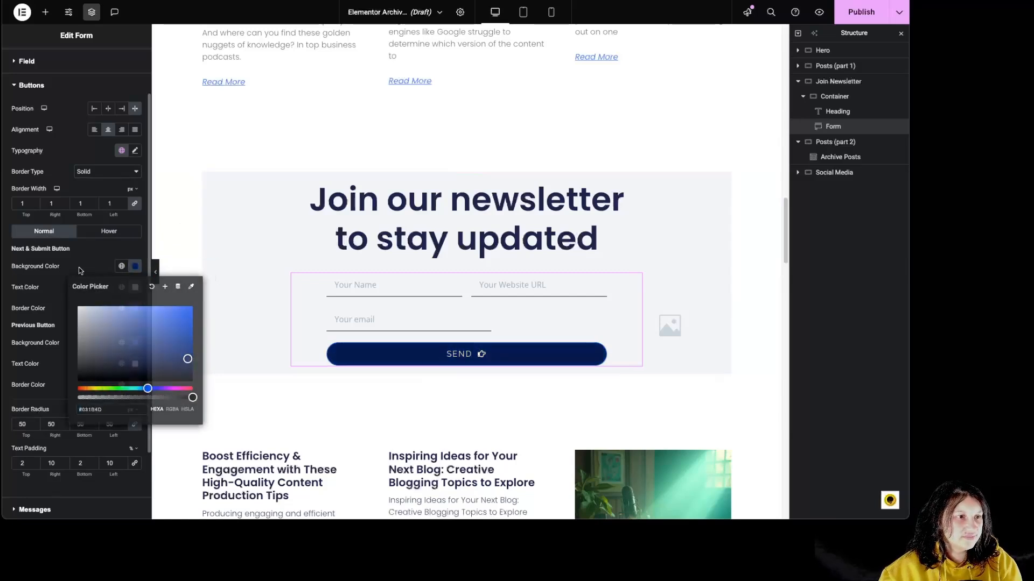
left_click(135, 287)
left_click(96, 327)
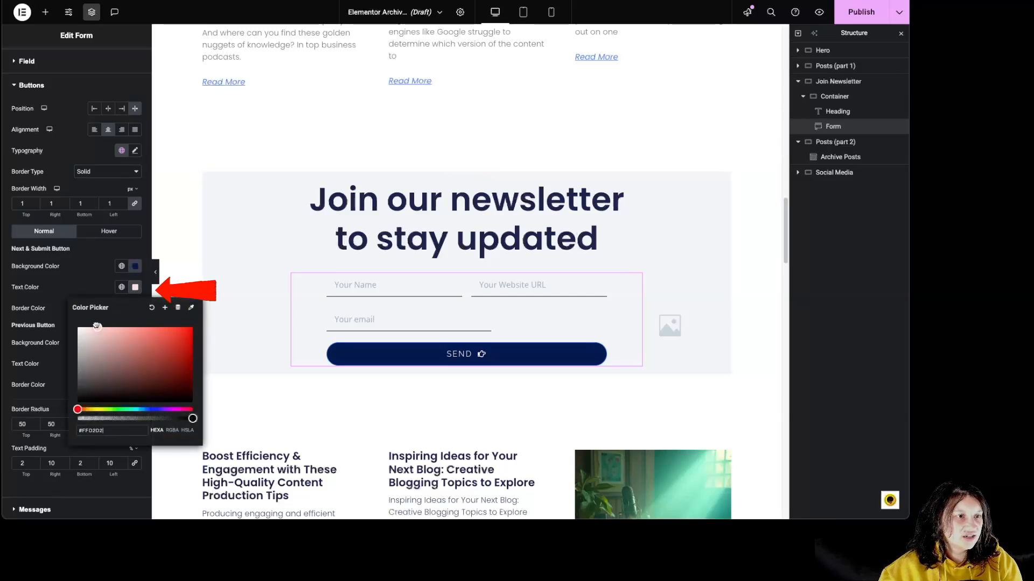
left_click(95, 284)
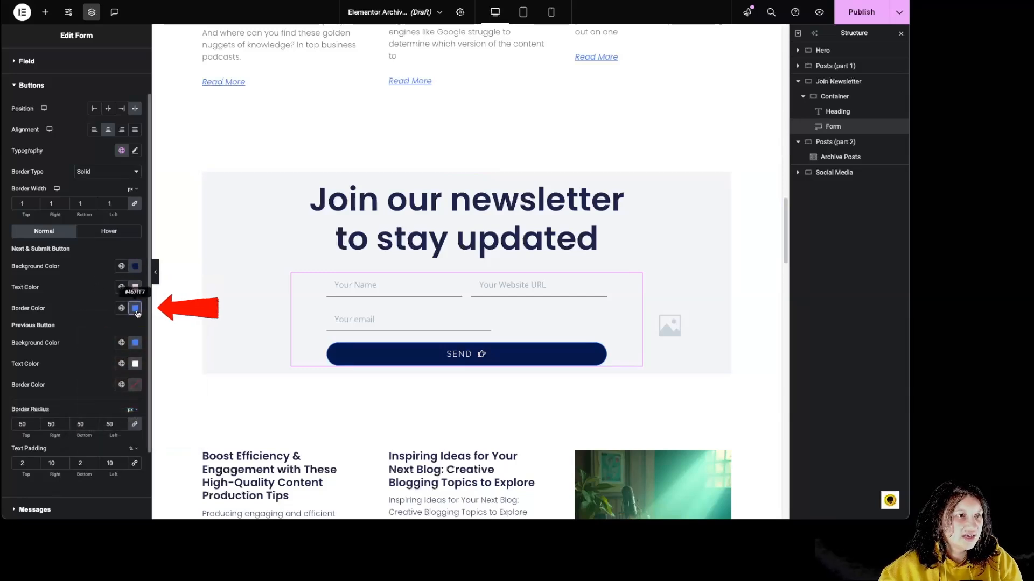
Step: Set the submit button's Normal border color to black, #000000
left_click(135, 308)
type("#000714")
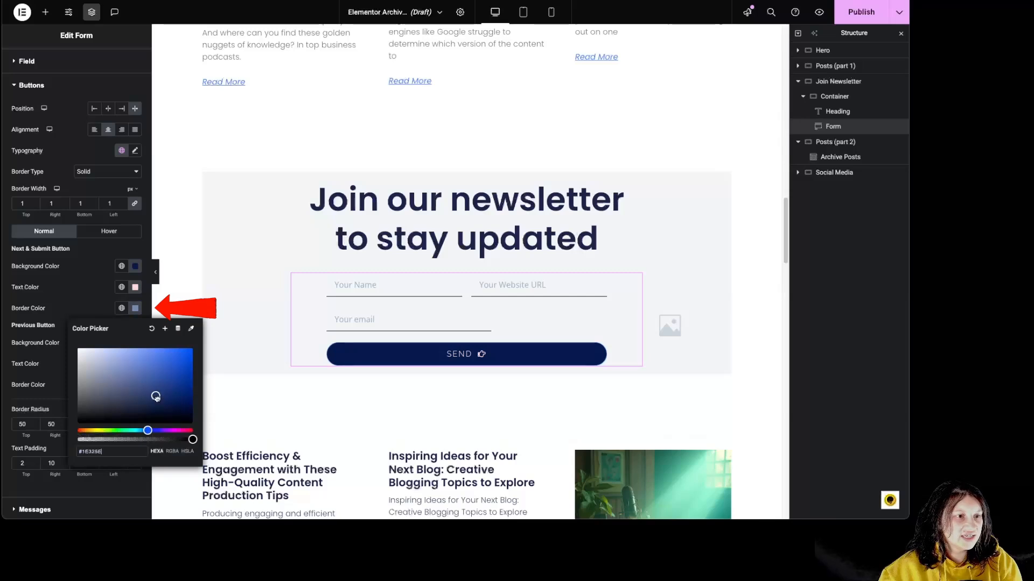
left_click(176, 430)
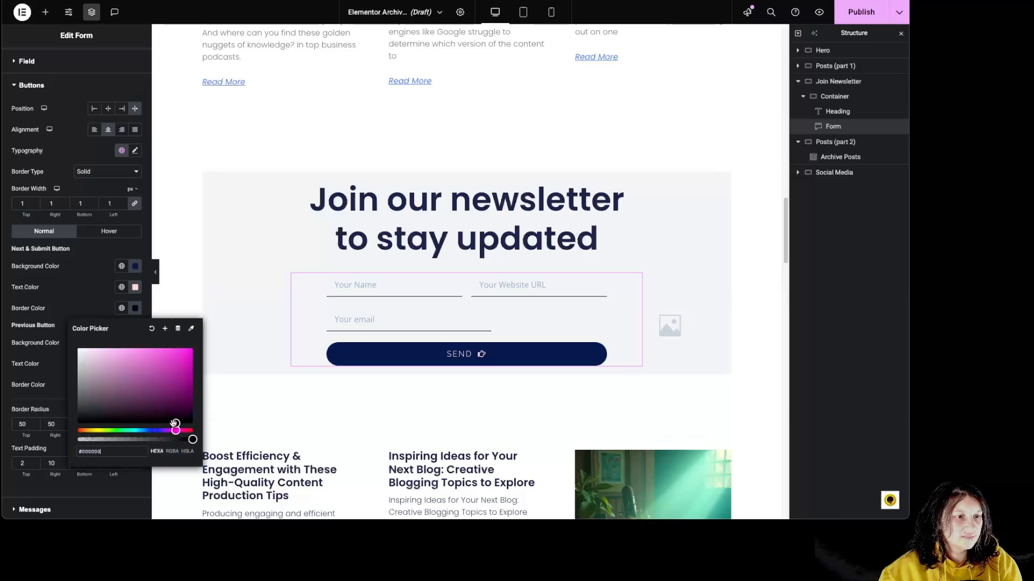
Step: Set the submit button's Normal border color to a bright magenta pink
left_click_drag(168, 342, 167, 345)
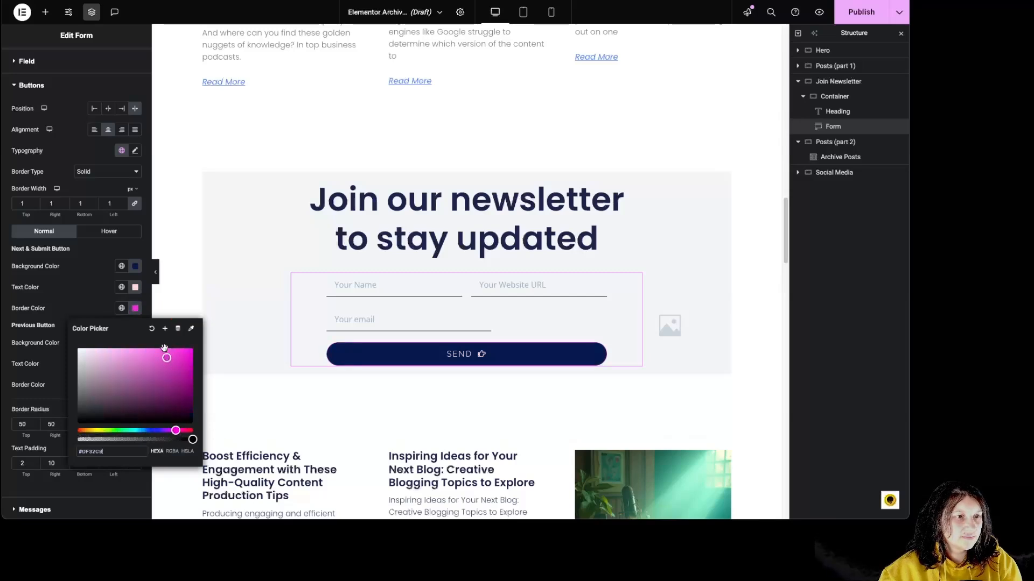
left_click(74, 273)
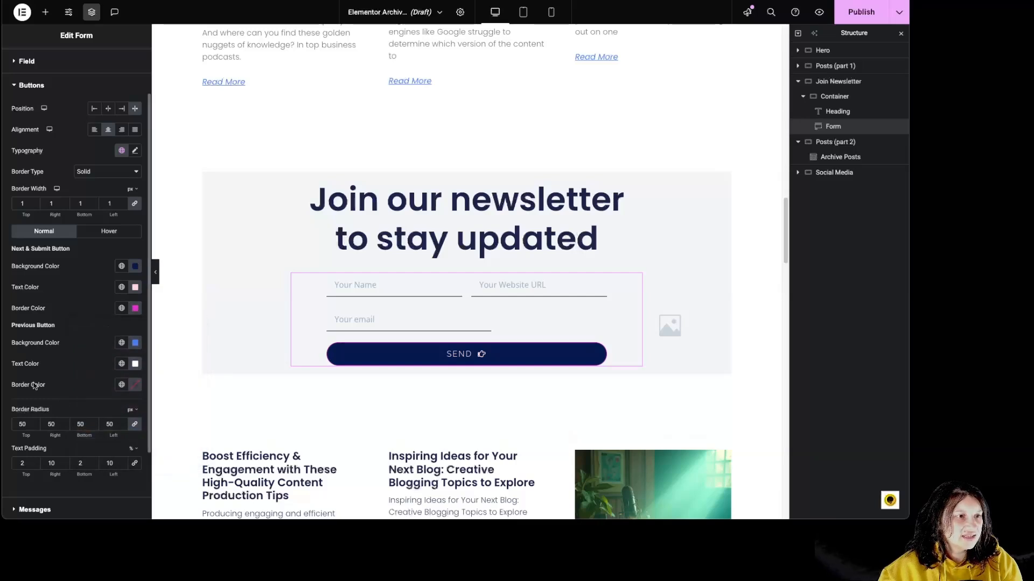
Step: In the Hover state, set the submit button's background to a mostly transparent, near-black color
left_click(110, 231)
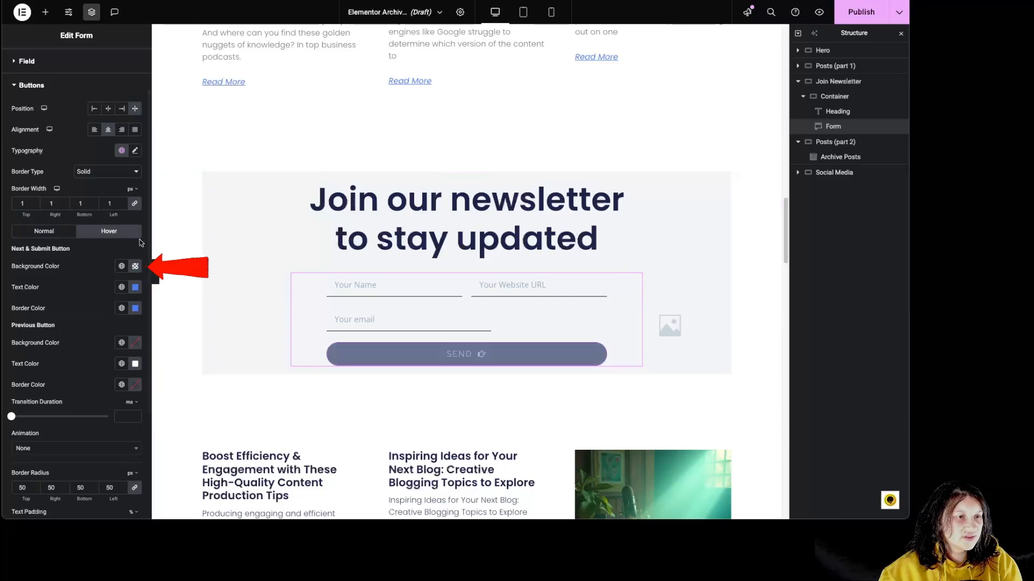
left_click(134, 267)
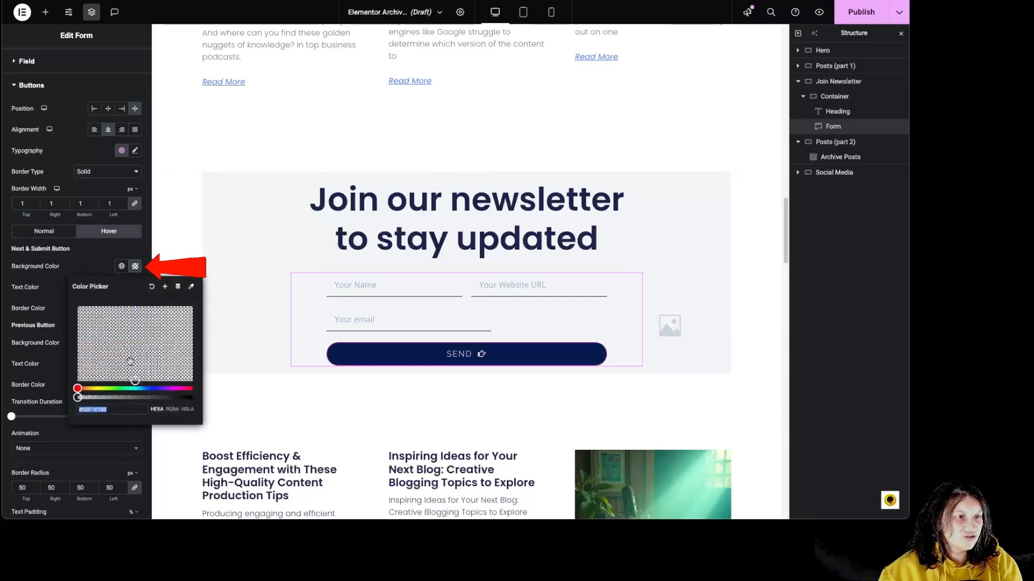
mouse_move(78, 397)
left_mouse_down()
mouse_move(105, 398)
mouse_move(84, 402)
left_mouse_up()
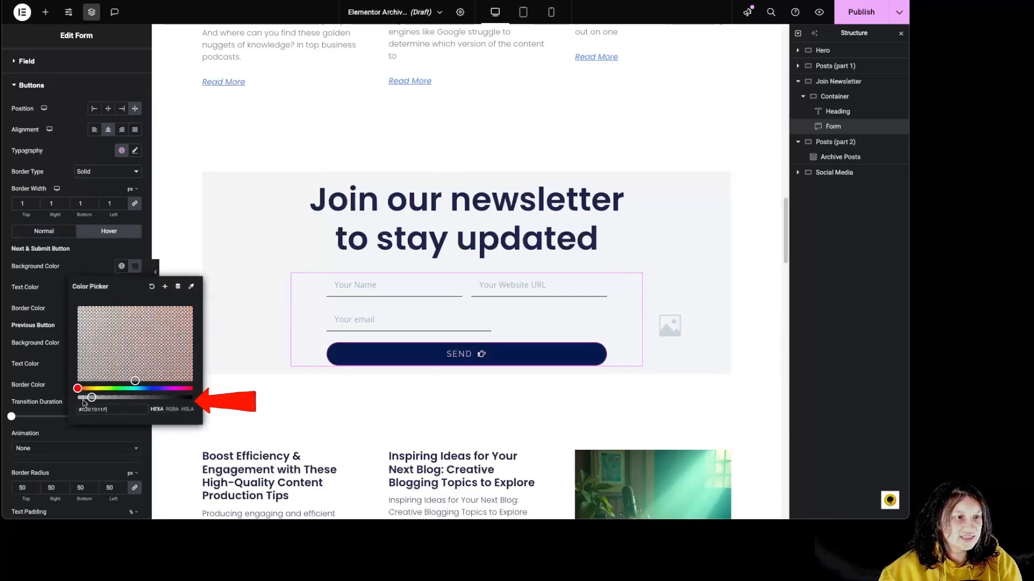
left_click(80, 268)
Step: Give the submit button a near-black text color and a near-black border color in the Hover state
left_click(135, 287)
left_click_drag(139, 344, 201, 417)
left_click(67, 301)
left_click(135, 309)
left_click(99, 314)
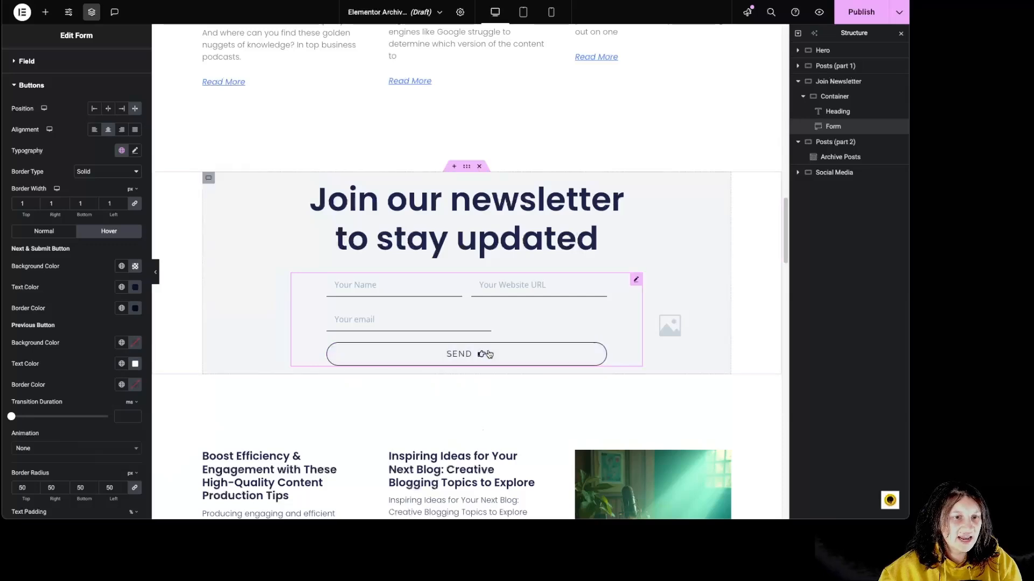
Step: Try the Pop and Skew hover animations on the submit button, then set its animation to Wobble To Top Right
left_click(114, 449)
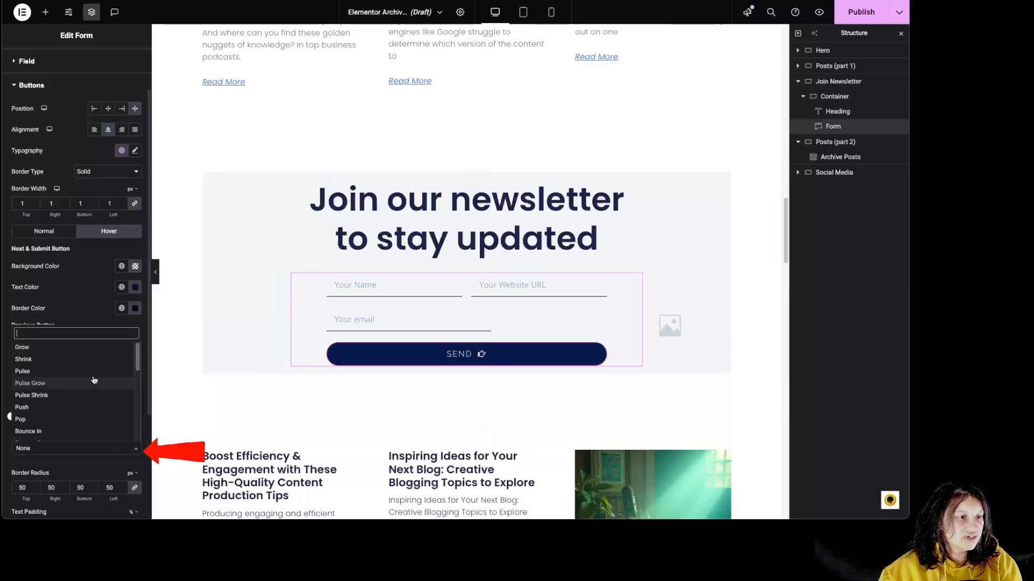
left_click(33, 419)
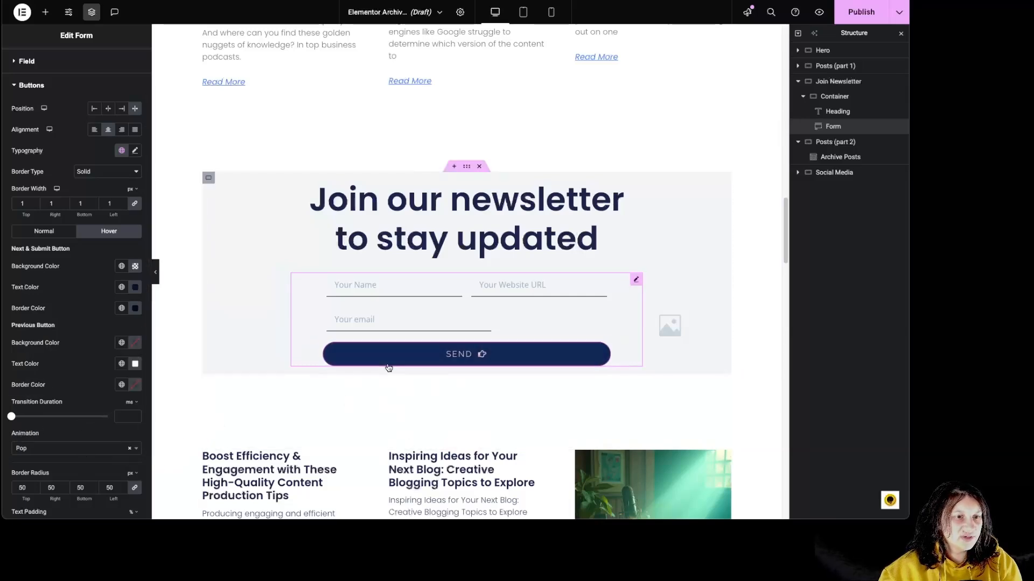
left_click(76, 449)
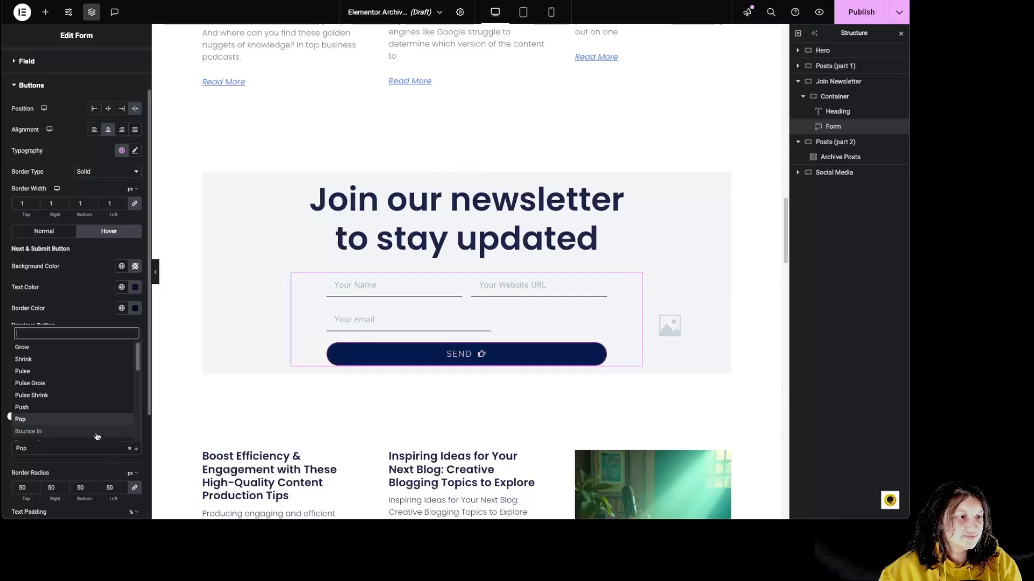
scroll(98, 411, "down", 3)
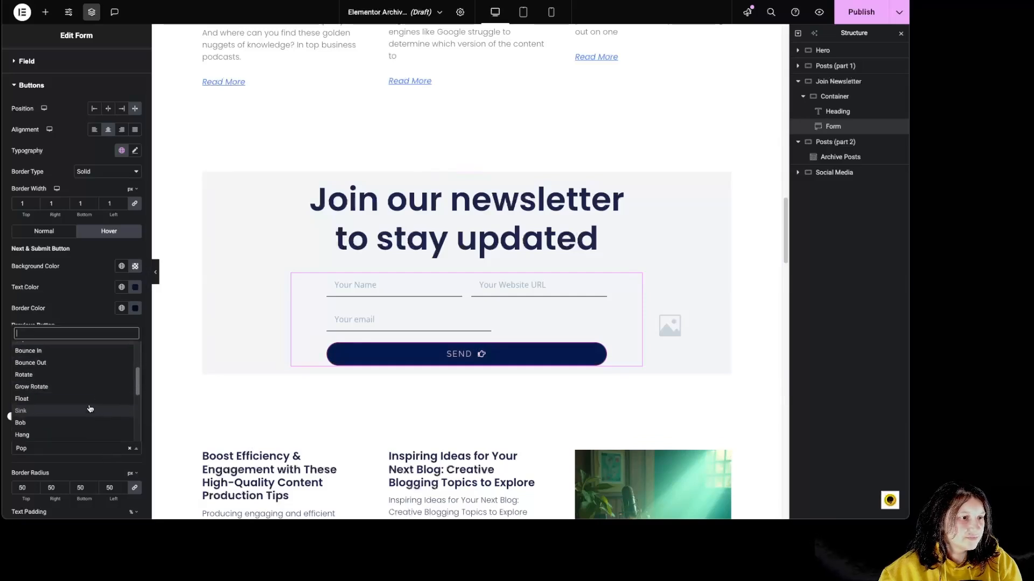
scroll(86, 420, "down", 3)
left_click(81, 431)
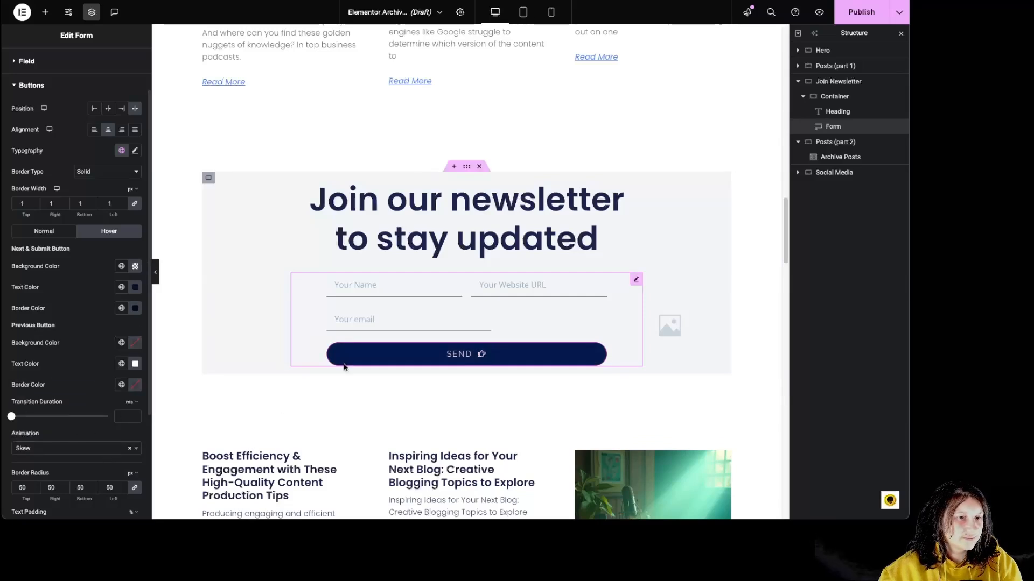
left_click(102, 448)
left_click(99, 419)
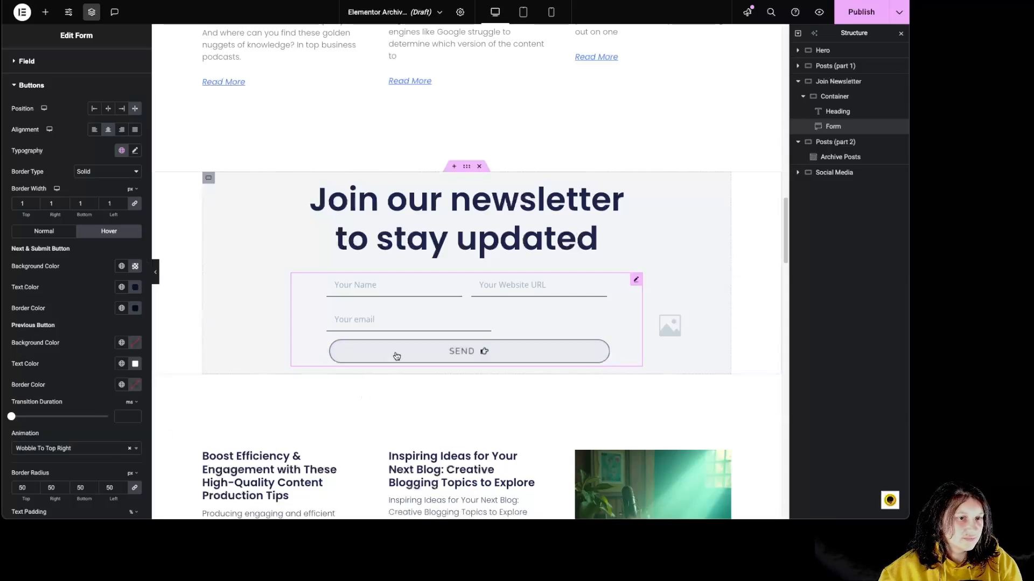
Step: Review the button's border radius and text padding, the Messages and Steps style settings, and the form's Advanced layout options
scroll(23, 407, "down", 2)
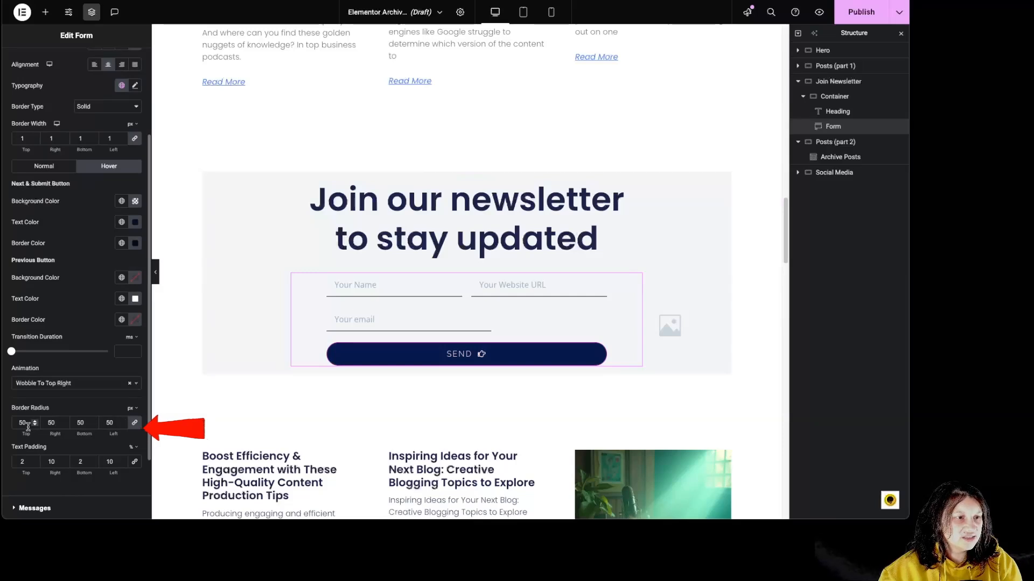
scroll(87, 477, "down", 1)
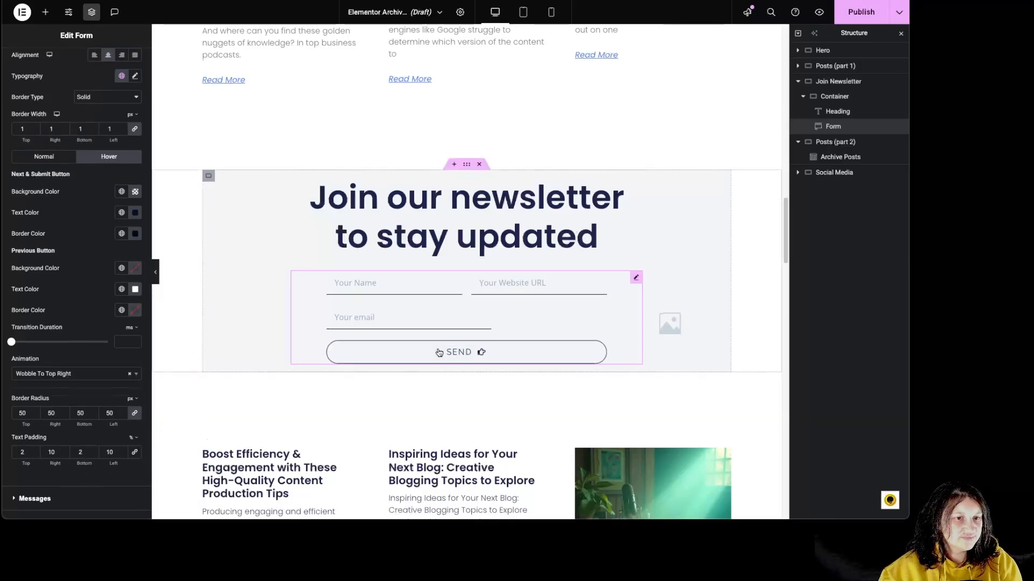
scroll(75, 488, "down", 1)
left_click(61, 486)
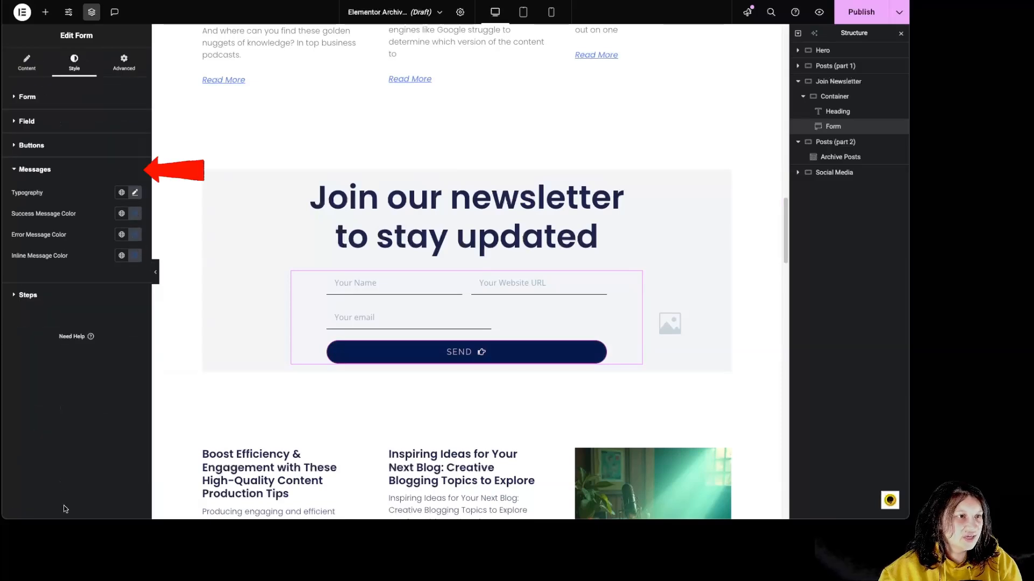
left_click(136, 193)
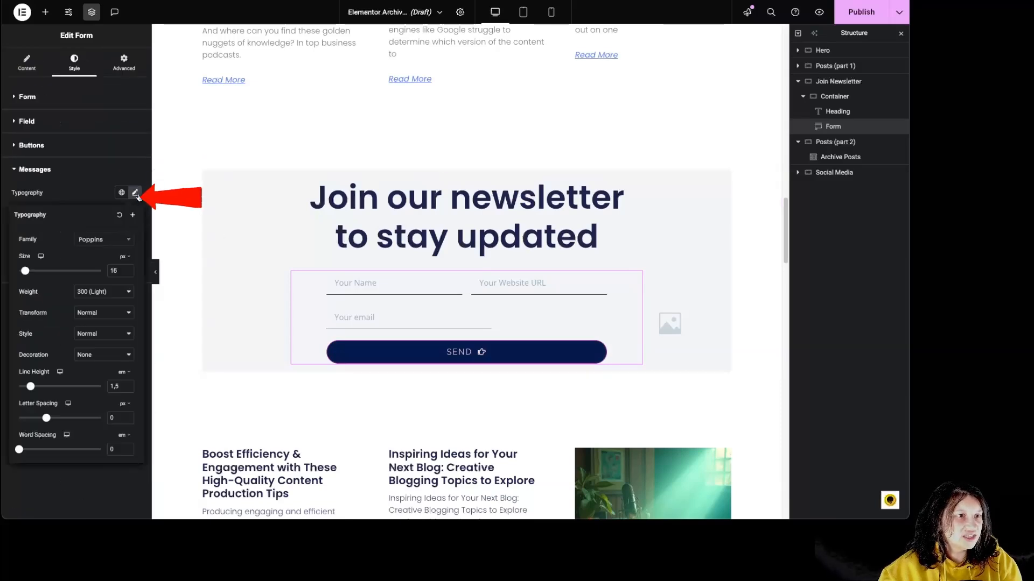
left_click(135, 193)
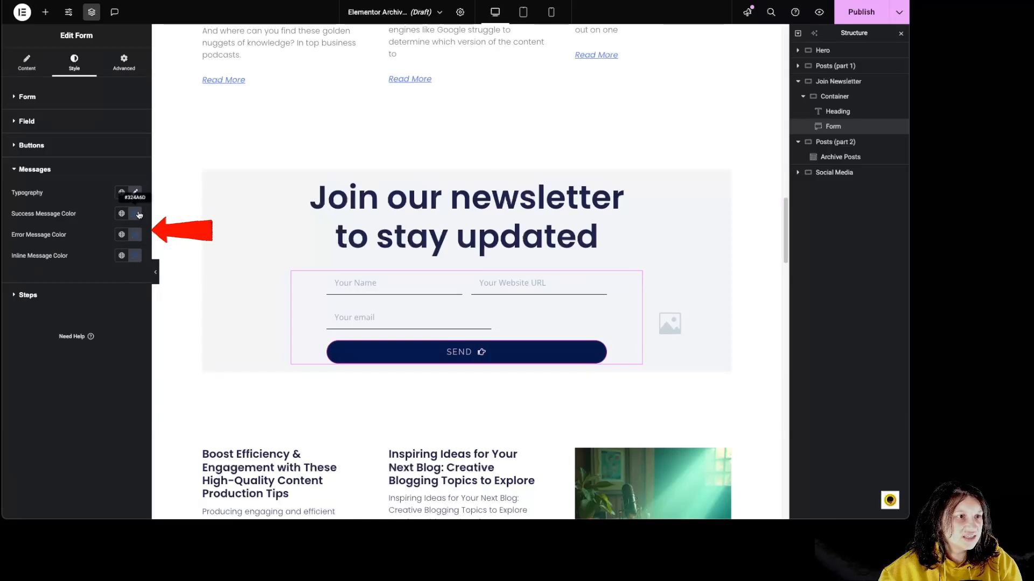
left_click(108, 297)
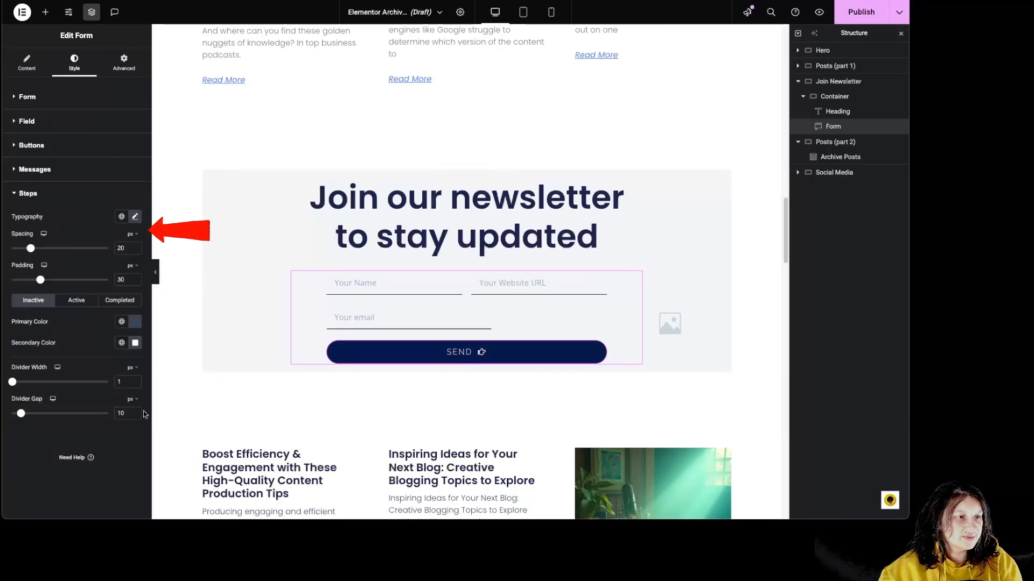
left_click(124, 62)
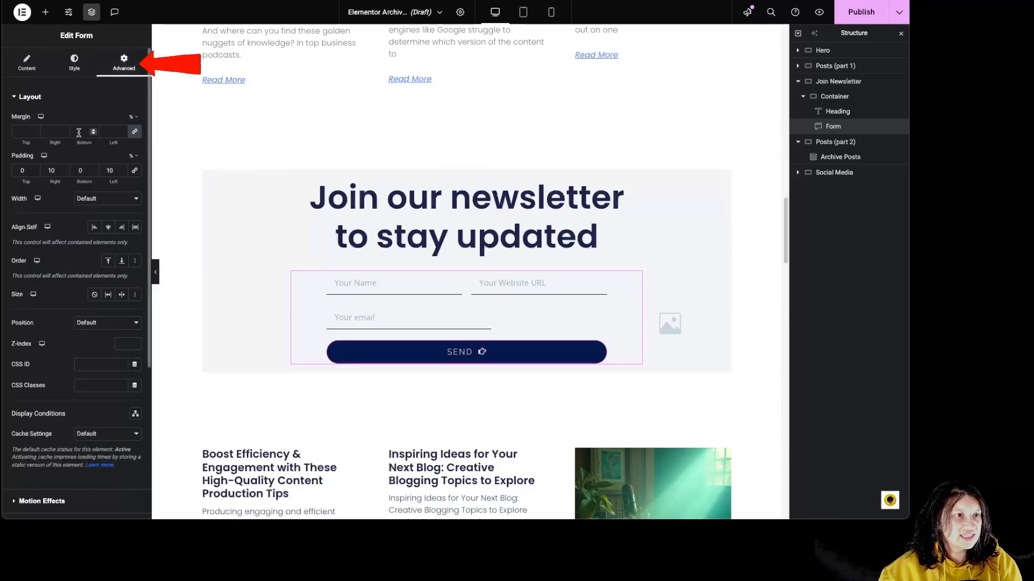
Step: Reset the newsletter form's style to its defaults
left_click(506, 305)
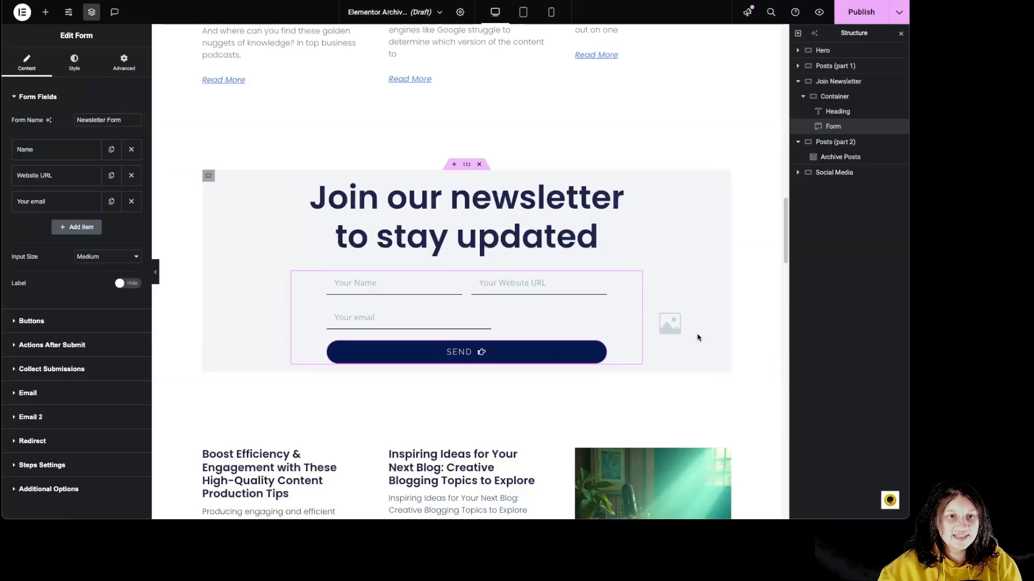
right_click(492, 317)
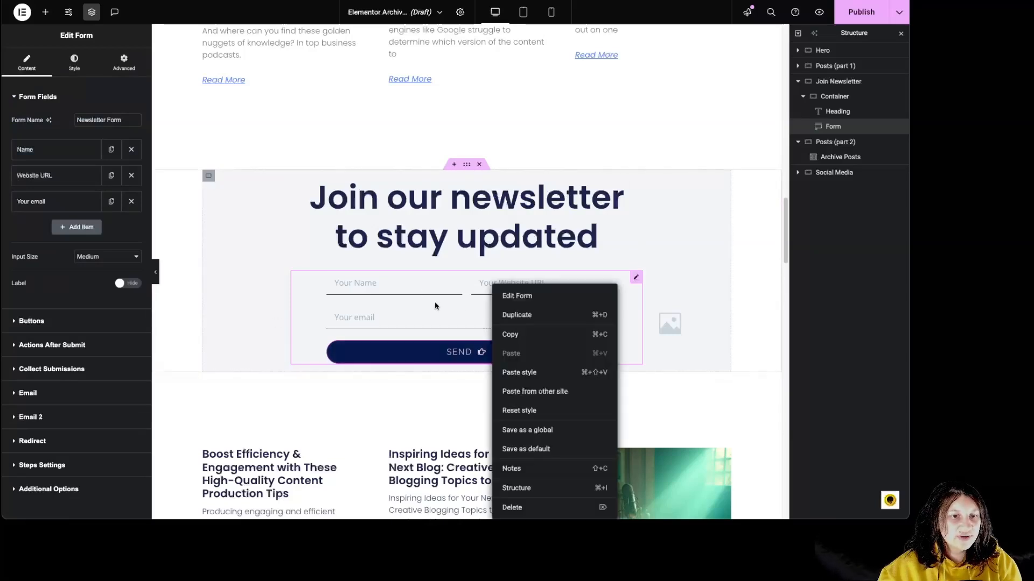
left_click(535, 412)
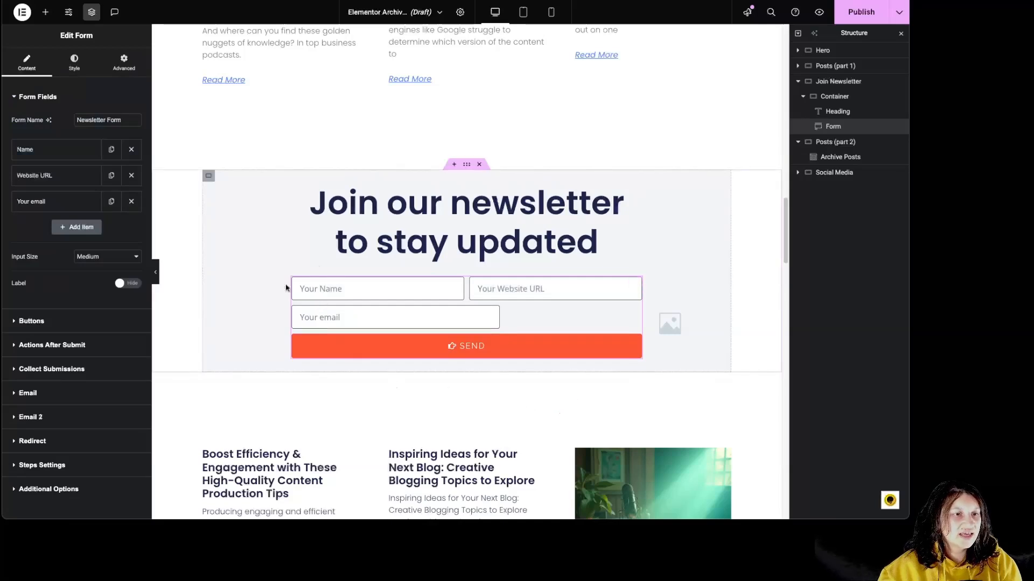
Step: Open the editing history and undo the form's style reset, rolling back to an earlier Animation edit
left_click(21, 13)
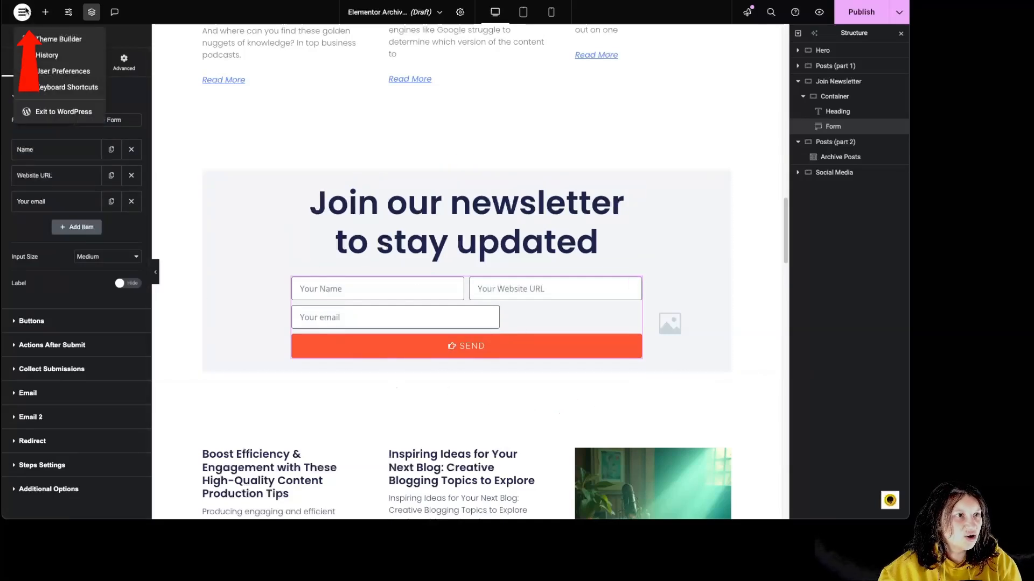
left_click(33, 55)
left_click(89, 114)
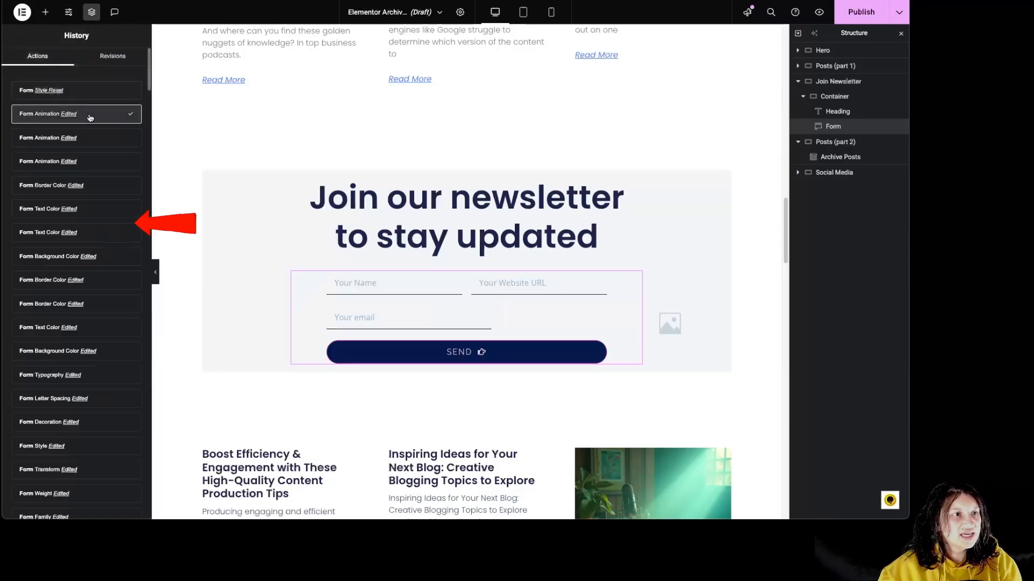
left_click(102, 162)
Step: Restore the page from the editing history to its Editing Started state
scroll(107, 297, "down", 10)
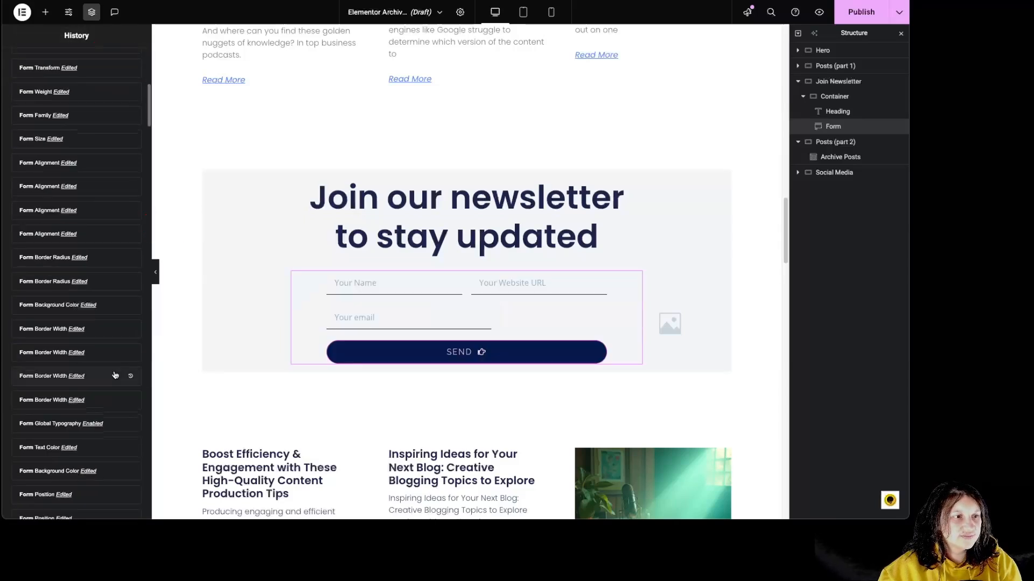
left_click(89, 490)
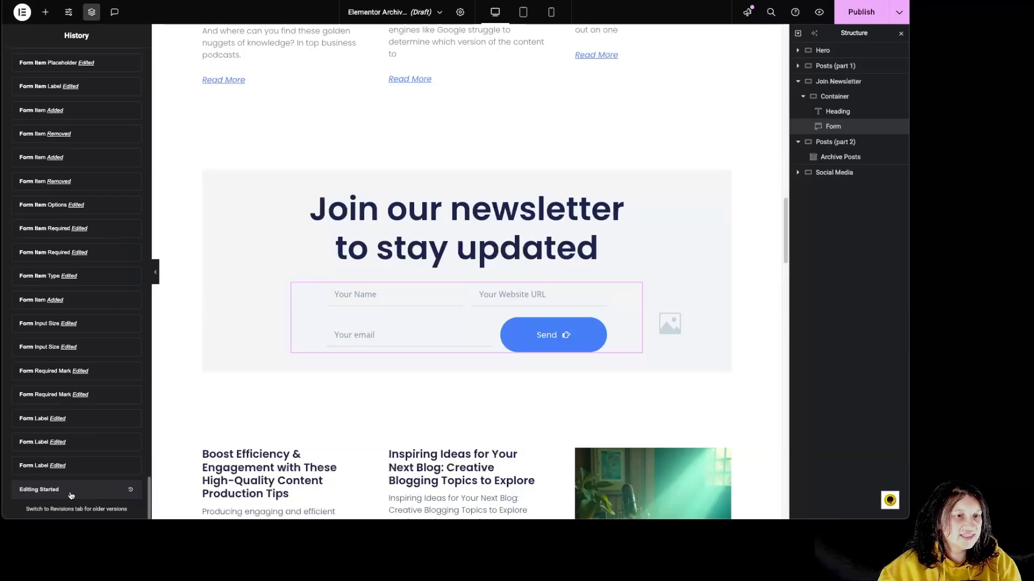
left_click(70, 491)
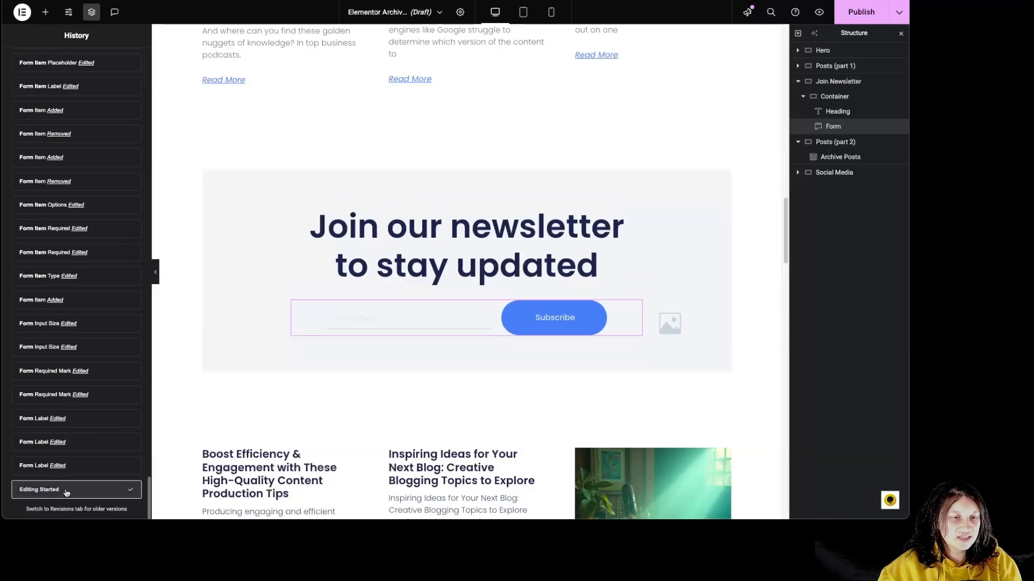